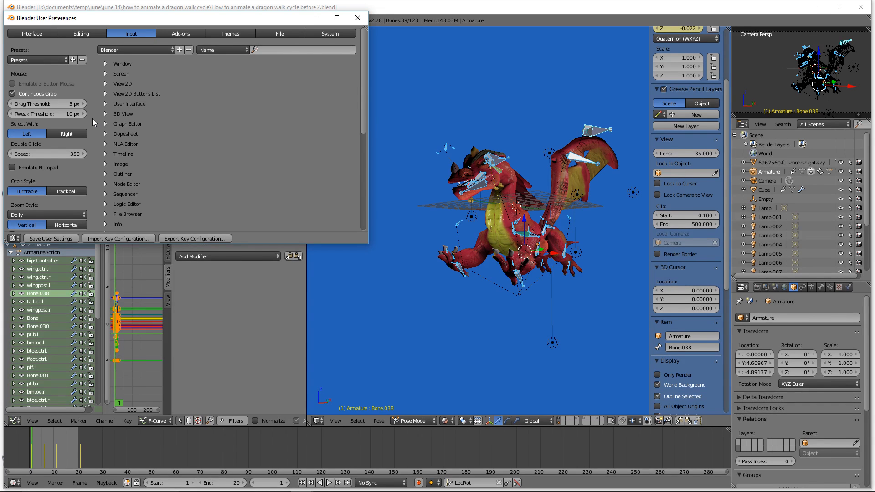
Step: Close the user preferences, rename the armature's action to "dragon run cycle" and save it with a fake user
{"action": "left_click", "coordinate": [358, 20]}
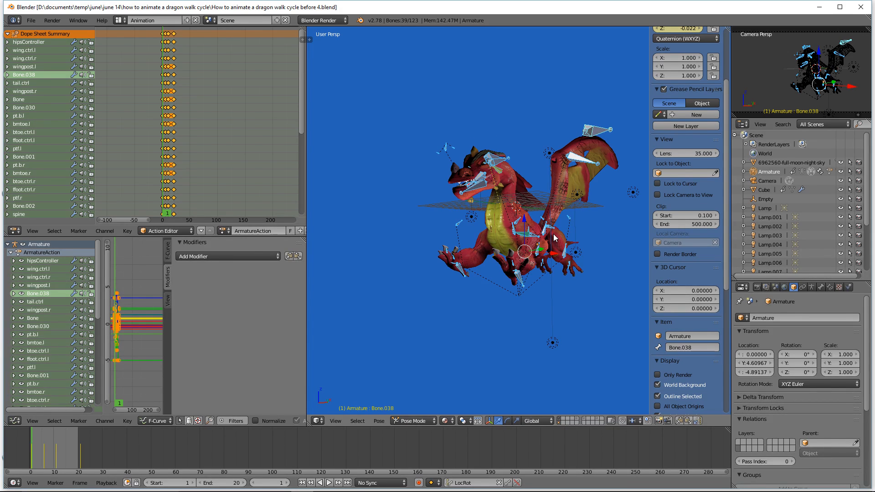
{"action": "left_click", "coordinate": [273, 231]}
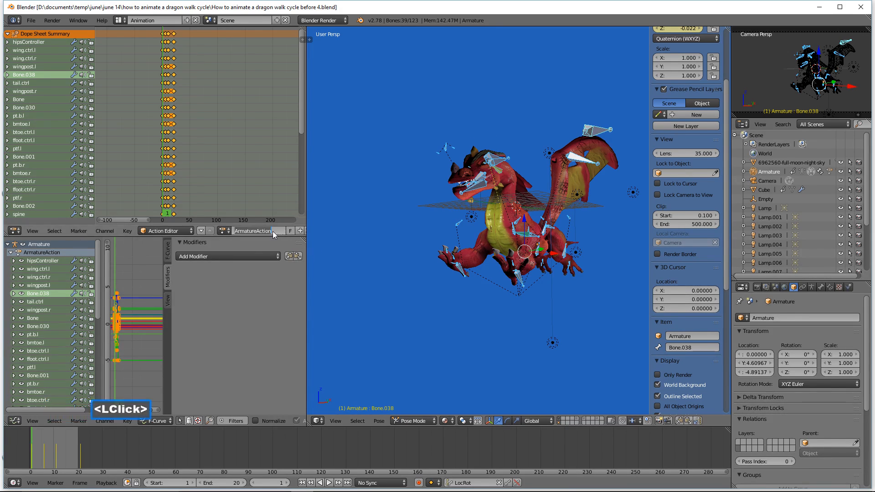
{"action": "type", "text": "drg"}
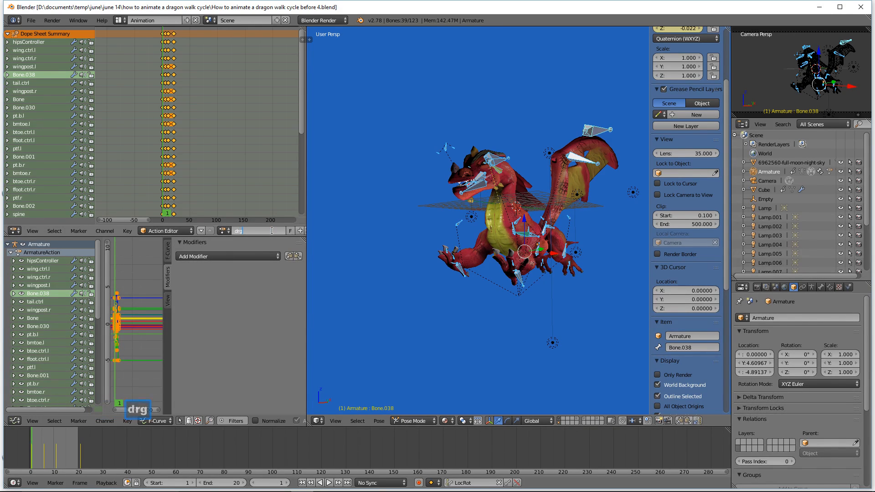
{"action": "key", "text": "BackSpace"}
{"action": "type", "text": "agon run cycle"}
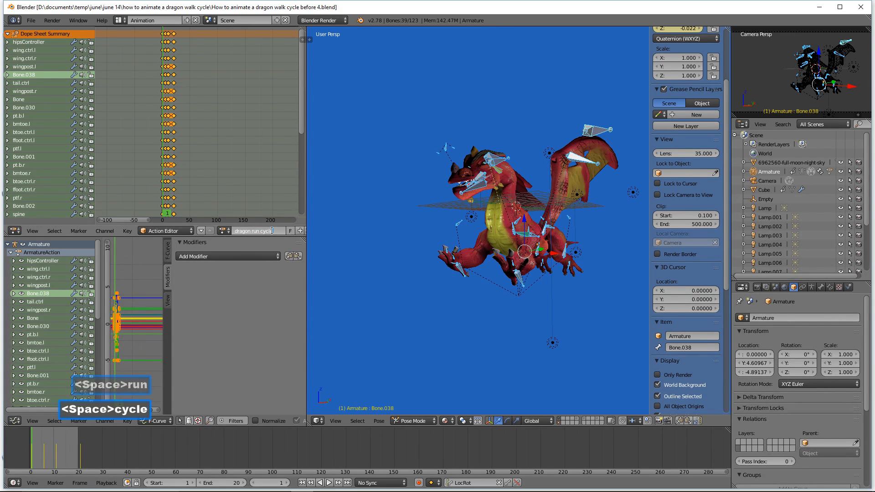
{"action": "key", "text": "Return"}
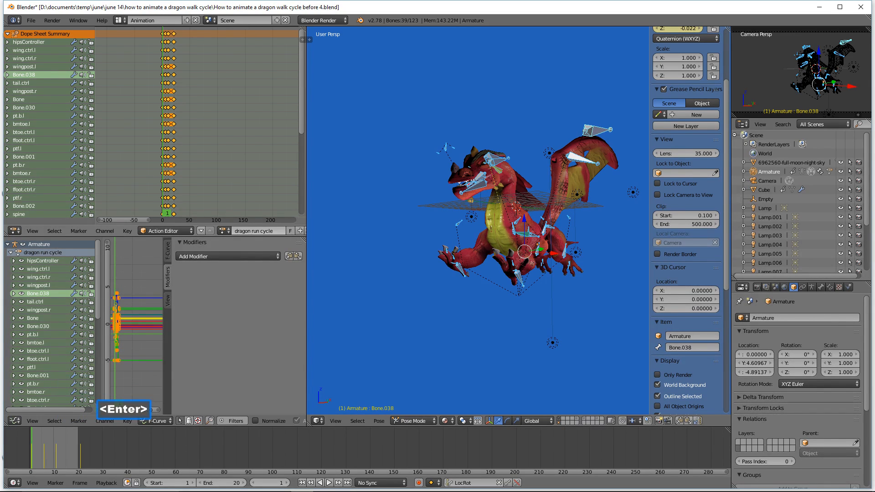
{"action": "left_click", "coordinate": [289, 231]}
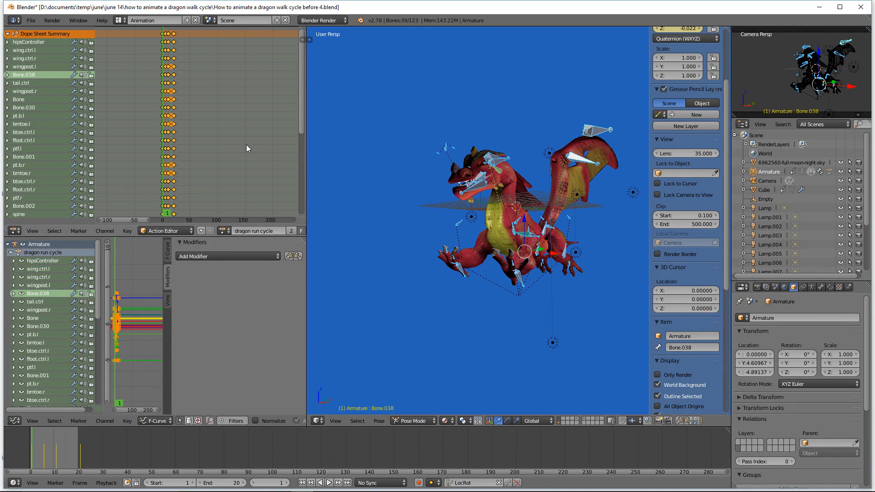
Step: Delete all the armature's selected keyframes and clear the rotation and location of all selected pose bones
{"action": "key", "text": "x"}
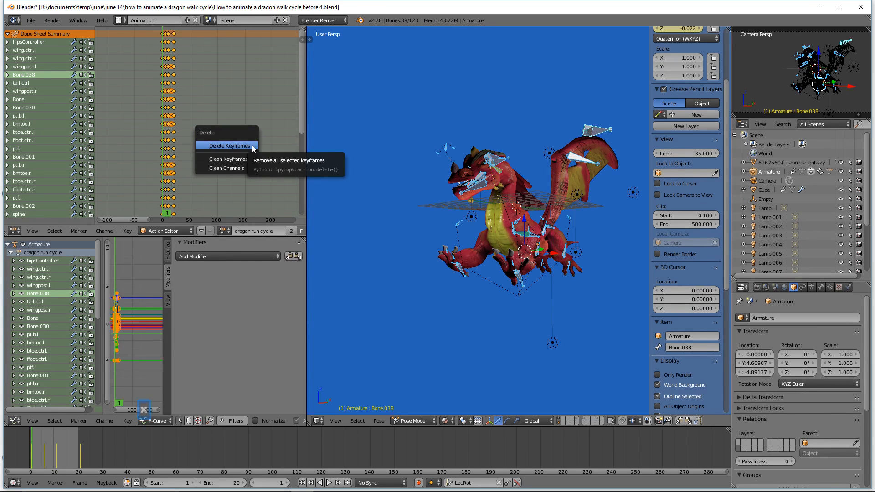
{"action": "left_click", "coordinate": [252, 145]}
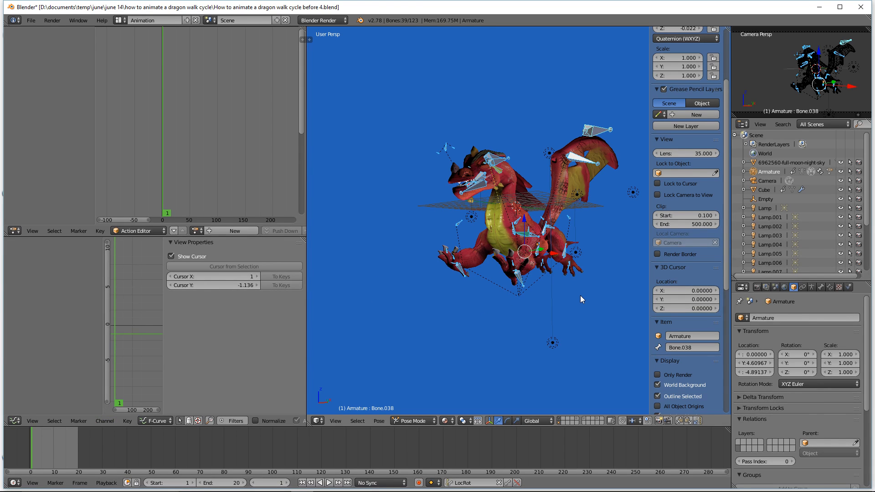
{"action": "key", "text": "alt"}
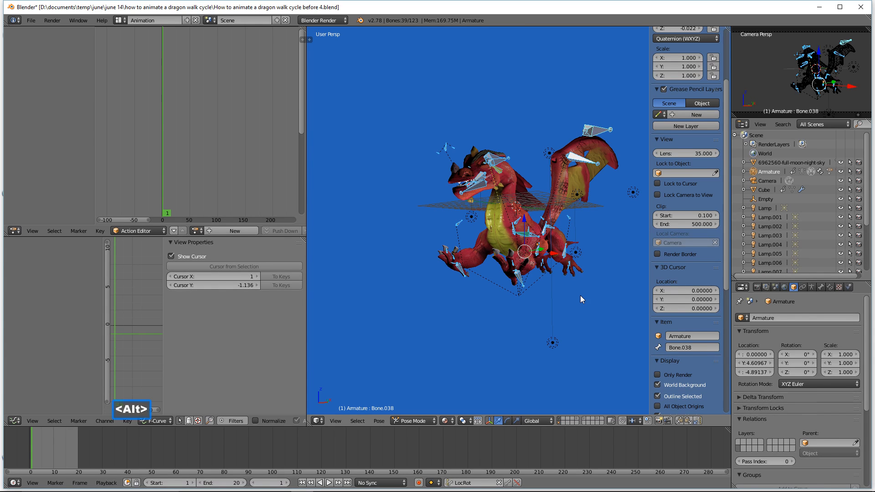
{"action": "key", "text": "alt+r"}
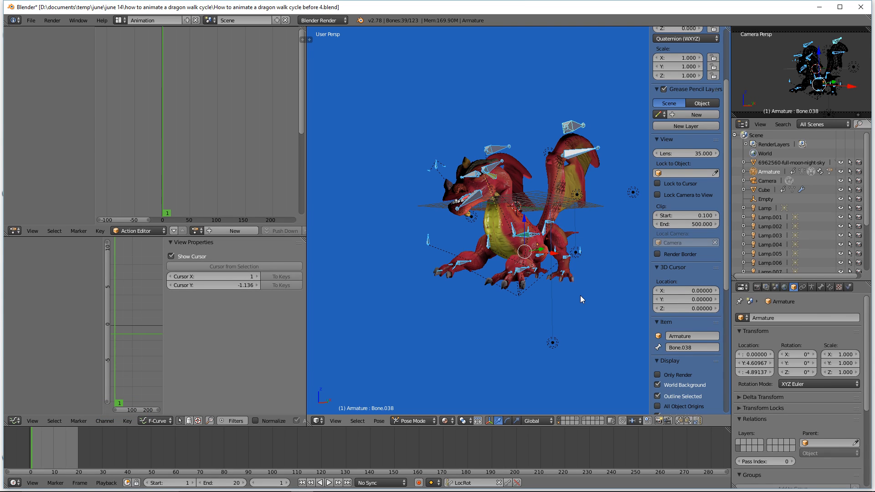
{"action": "key", "text": "alt+g"}
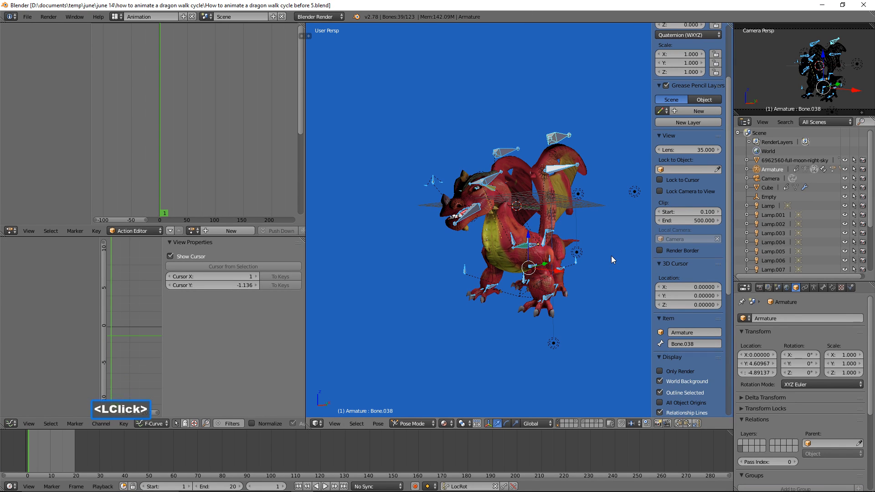
Step: Rename the control bone at the dragon's left hind foot to "footHandle.l"
{"action": "middle_click_drag", "start_coordinate": [608, 253], "coordinate": [544, 267], "text": "ctrl"}
{"action": "left_click", "coordinate": [495, 272]}
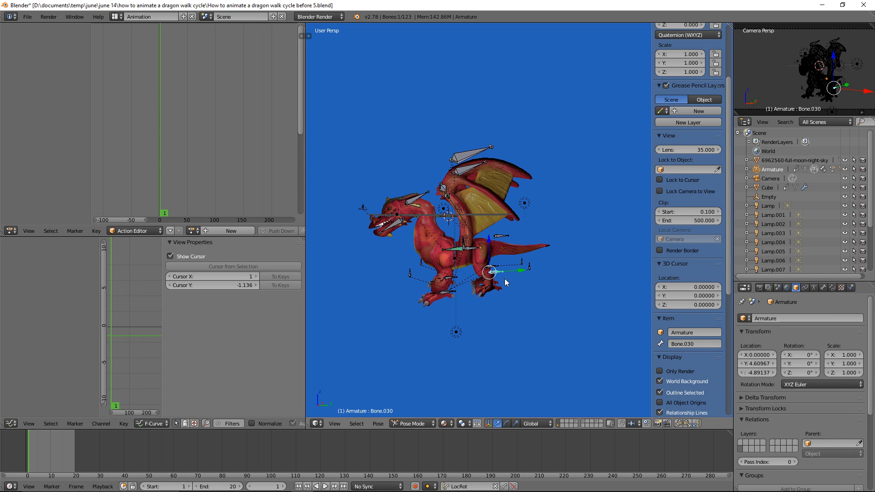
{"action": "left_click", "coordinate": [682, 344]}
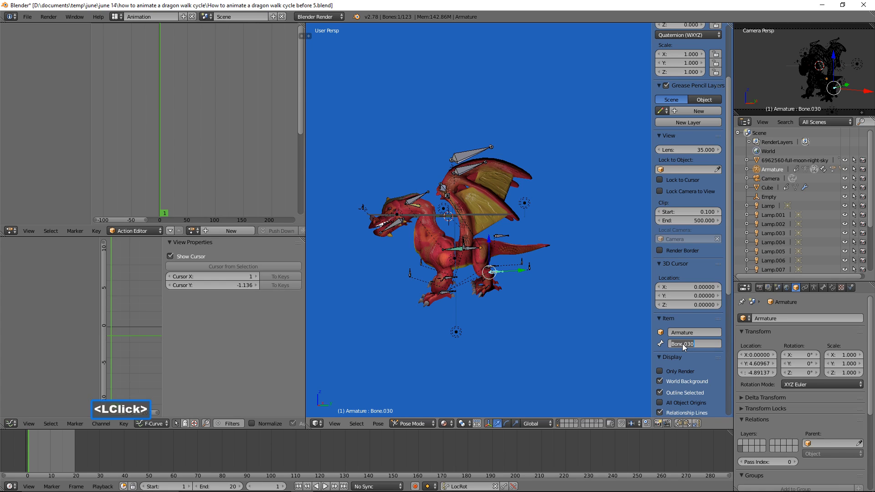
{"action": "type", "text": "footHand"}
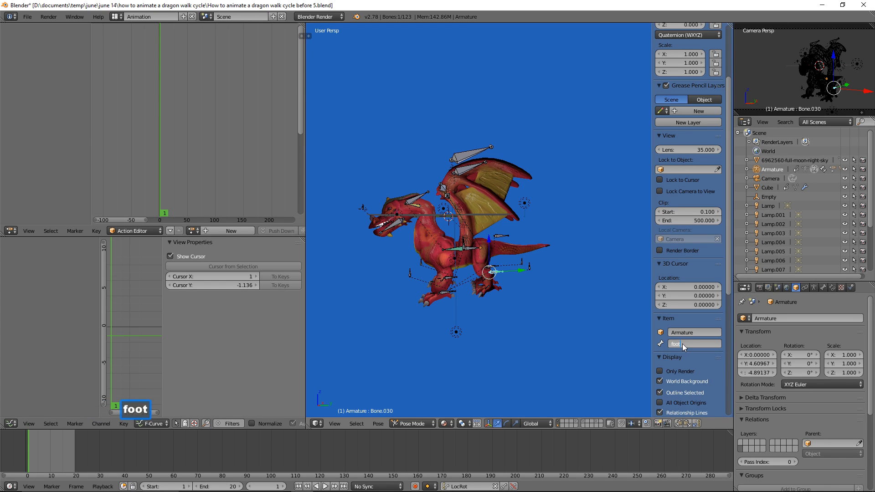
{"action": "type", "text": "le.l"}
{"action": "key", "text": "Return"}
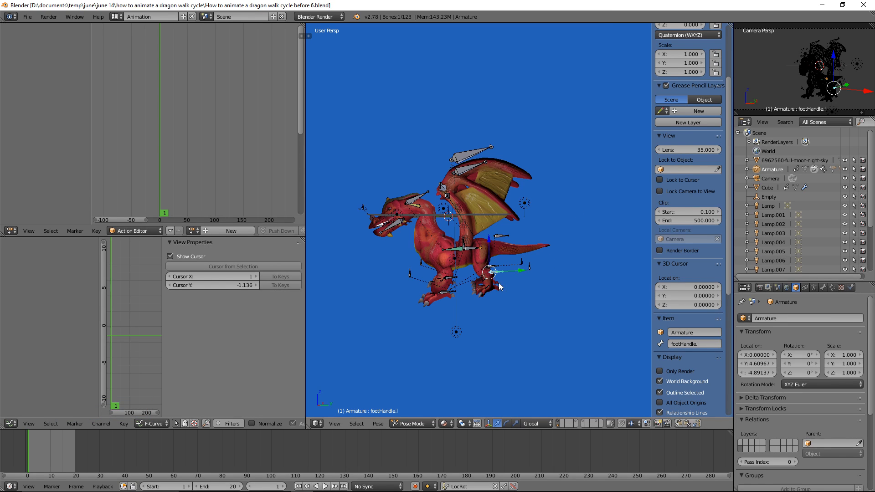
Step: Reuse the name footHandle.l to rename the right hind foot's control bone to "footHandle.r", leaving all bones deselected
{"action": "left_click", "coordinate": [685, 344]}
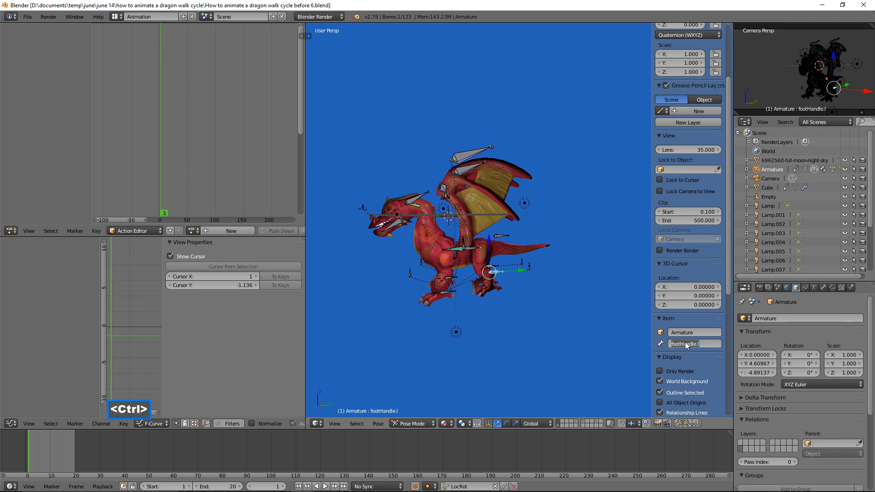
{"action": "key", "text": "ctrl+c"}
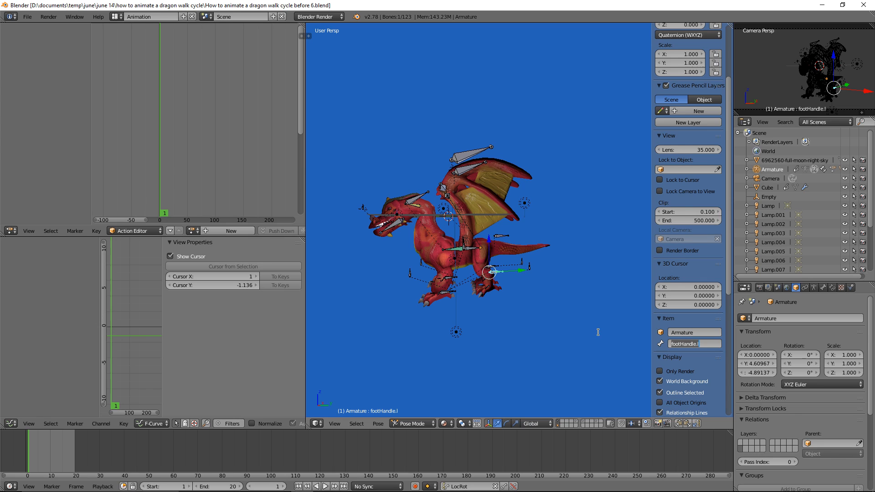
{"action": "key", "text": "Return"}
{"action": "middle_click_drag", "start_coordinate": [545, 323], "coordinate": [573, 321]}
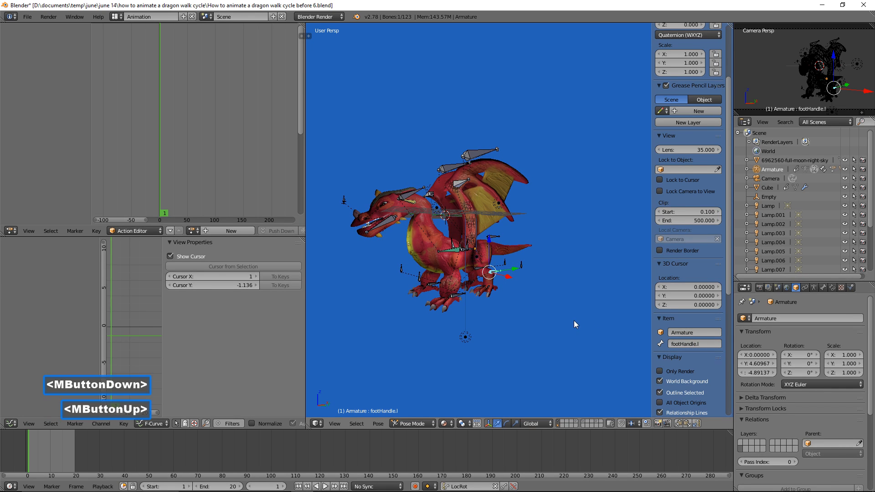
{"action": "left_click", "coordinate": [476, 272]}
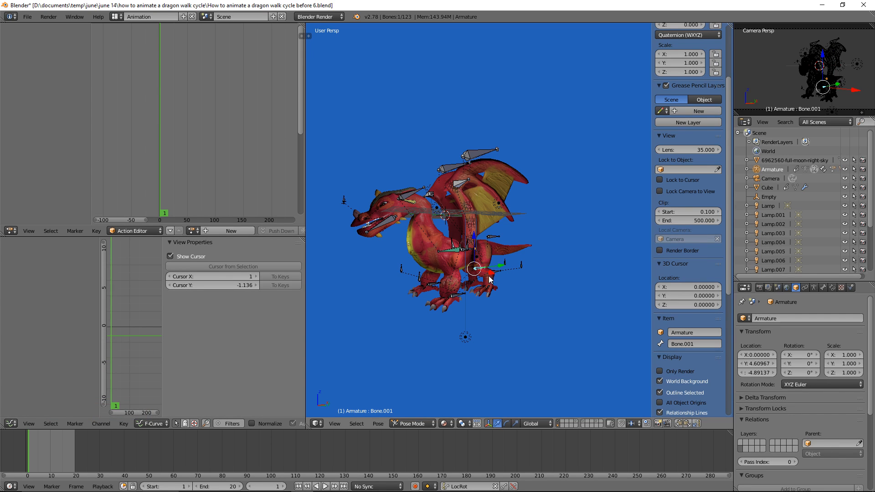
{"action": "left_click", "coordinate": [677, 343]}
{"action": "key", "text": "ctrl"}
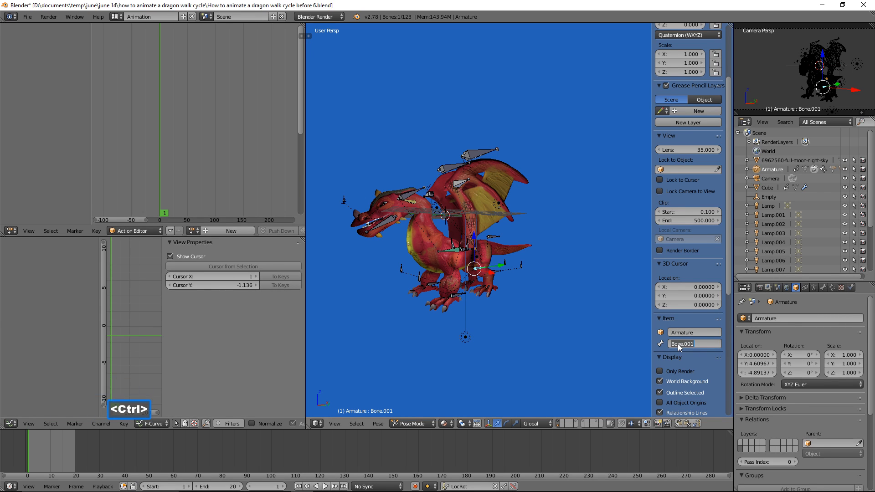
{"action": "key", "text": "ctrl+v"}
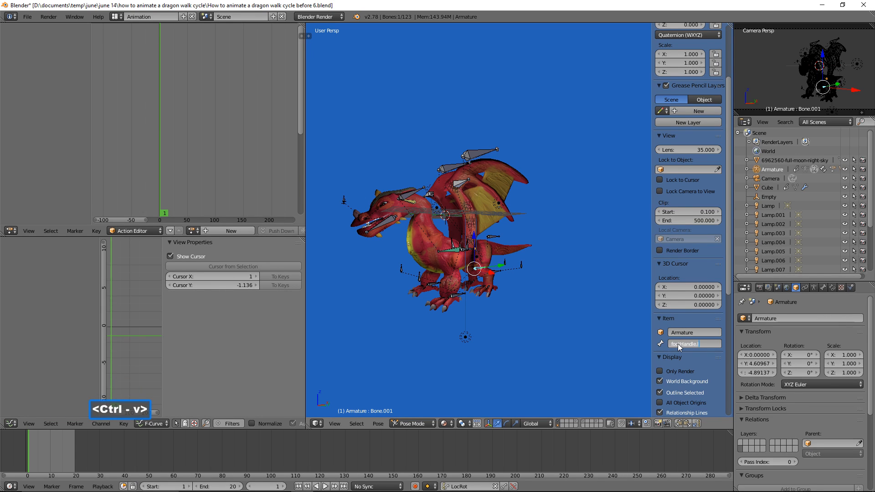
{"action": "left_click", "coordinate": [702, 343]}
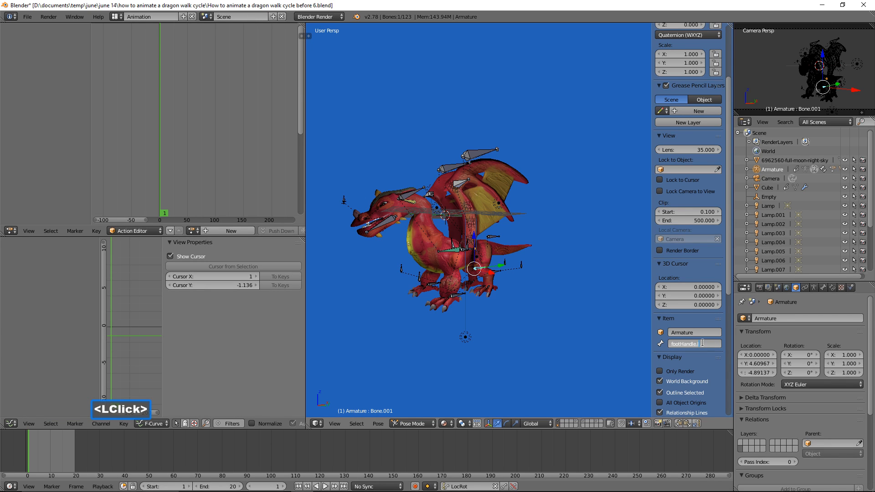
{"action": "key", "text": "BackSpace"}
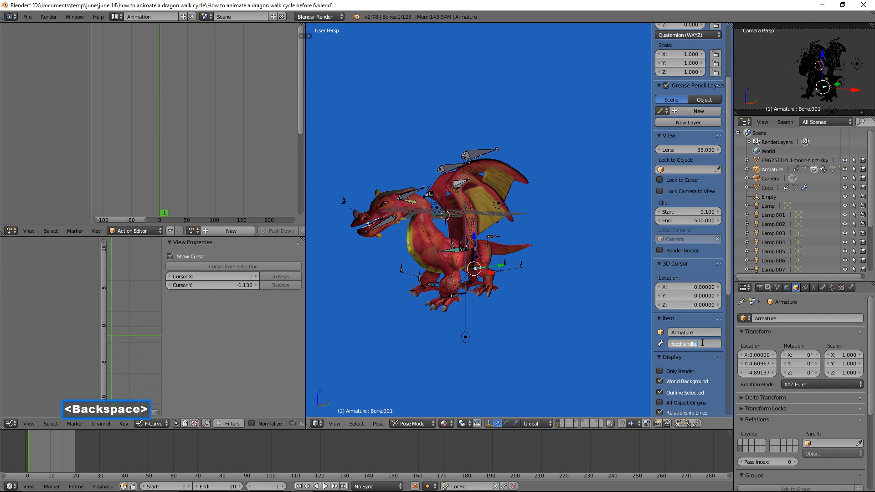
{"action": "type", "text": "r"}
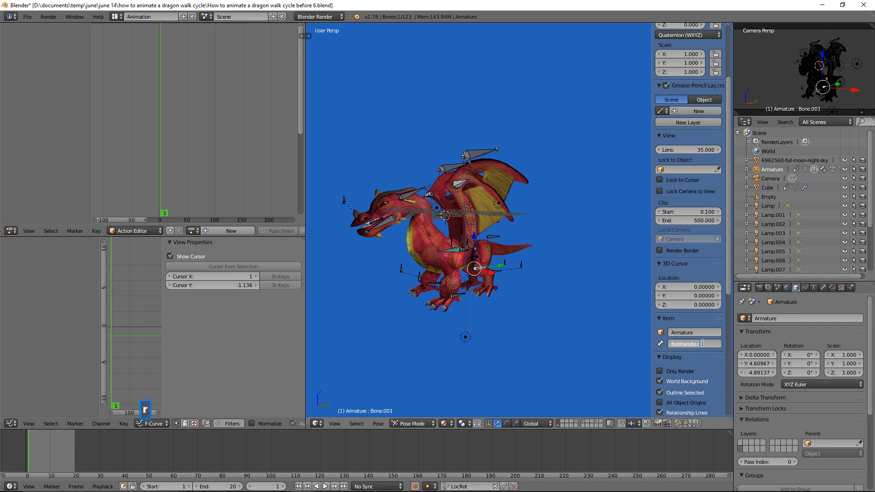
{"action": "key", "text": "Return"}
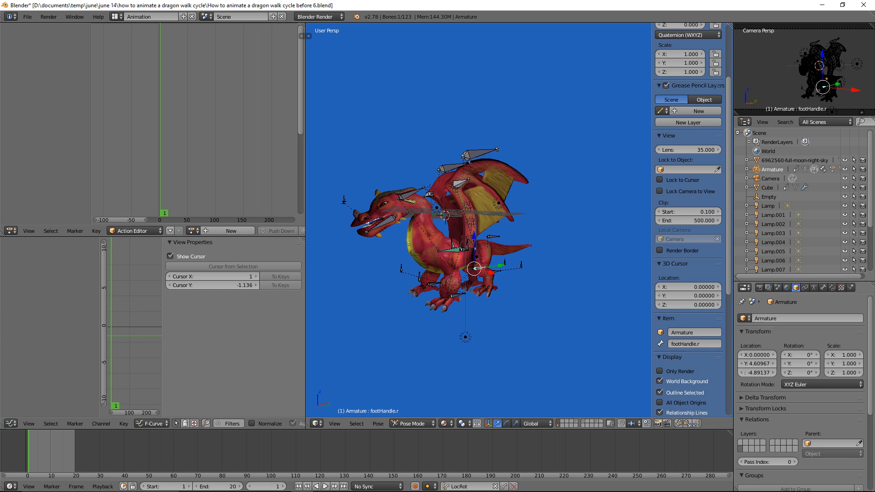
{"action": "left_click", "coordinate": [624, 46]}
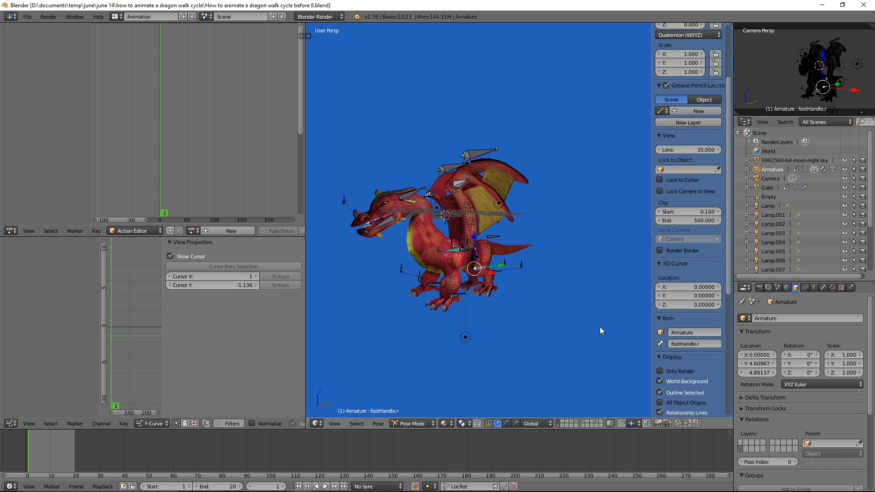
{"action": "key", "text": "a"}
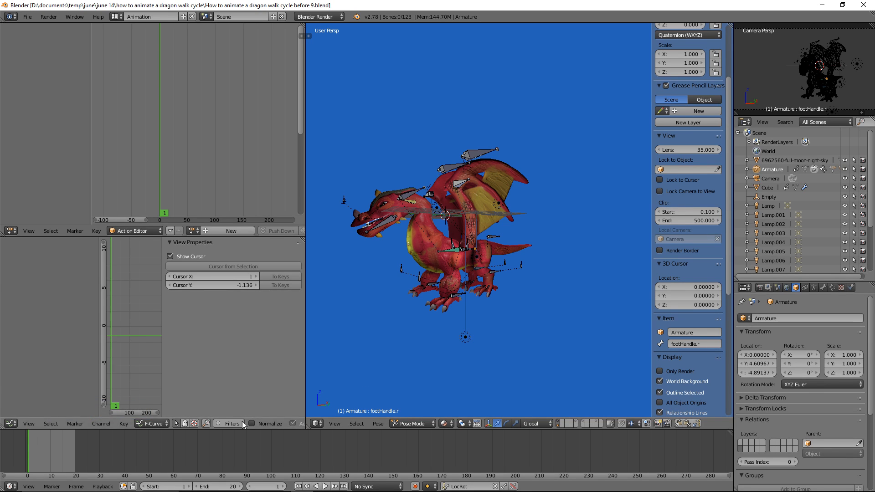
Step: Set the animation's end frame to 40 and return the timeline to frame 1
{"action": "right_click", "coordinate": [125, 454]}
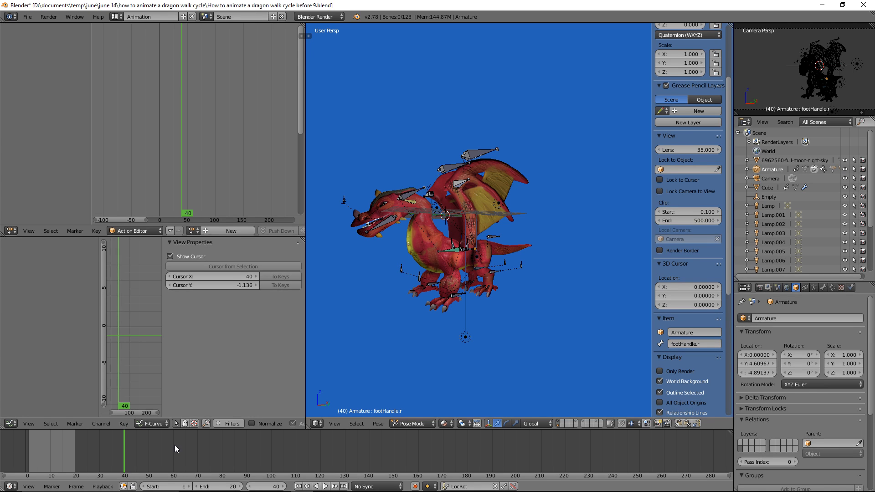
{"action": "key", "text": "e"}
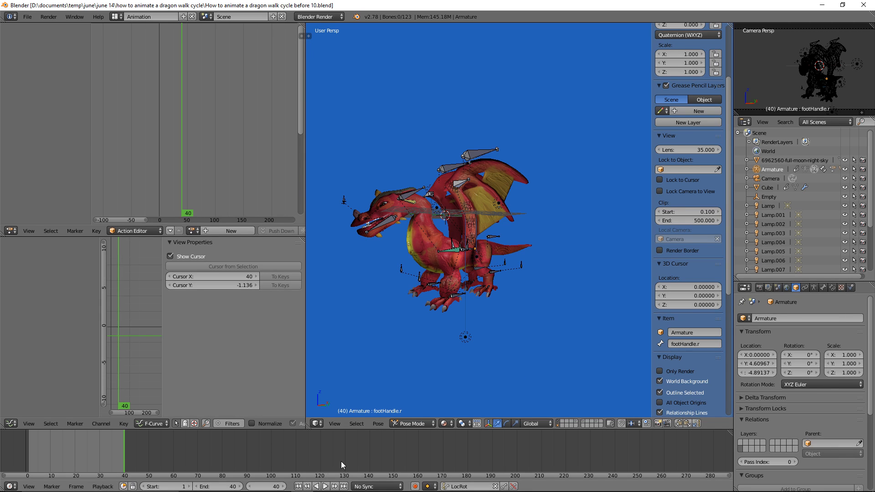
{"action": "left_click", "coordinate": [302, 487]}
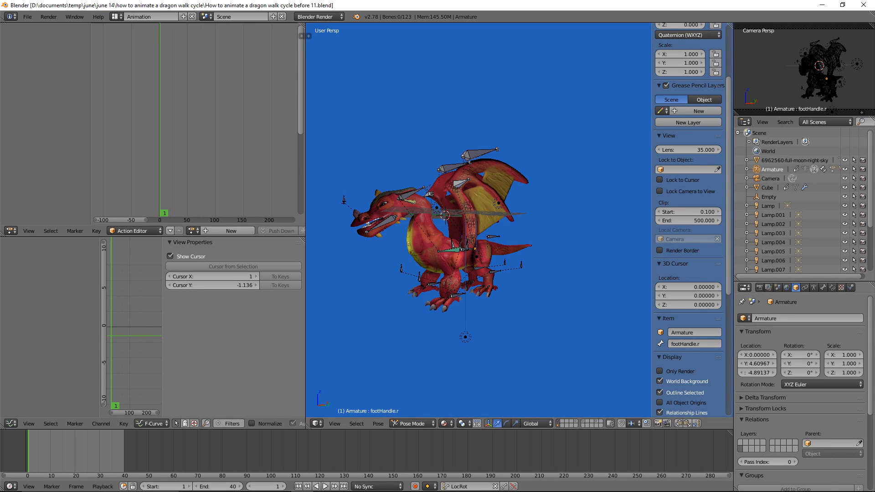
Step: Hide the 3D view's properties sidebar and select the left front foot's control bone, ffoot.ctrl.l
{"action": "left_click", "coordinate": [587, 5]}
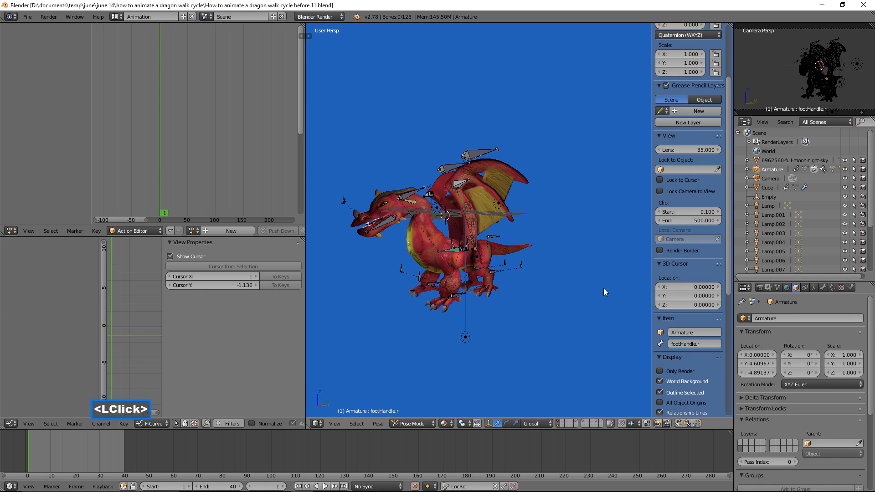
{"action": "key", "text": "n"}
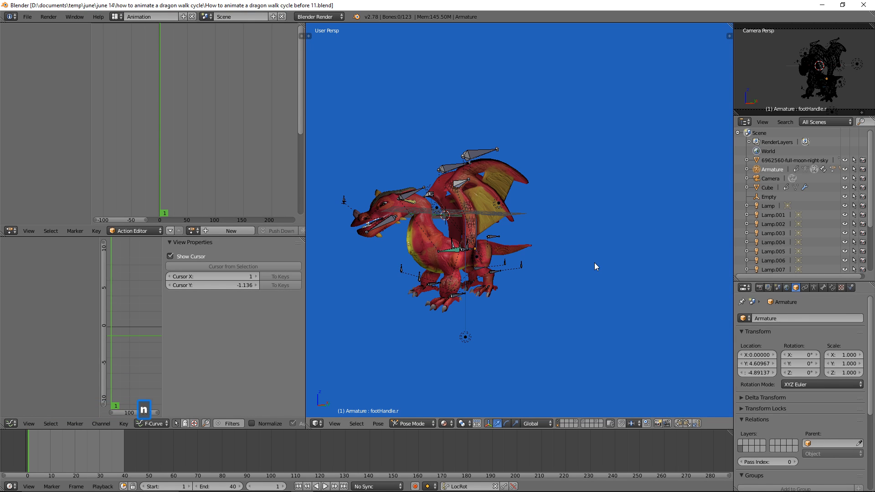
{"action": "middle_click_drag", "start_coordinate": [611, 270], "coordinate": [614, 255], "text": "ctrl"}
{"action": "middle_click_drag", "start_coordinate": [547, 247], "coordinate": [659, 214], "text": "shift"}
{"action": "mouse_move", "coordinate": [551, 260]}
{"action": "middle_mouse_down"}
{"action": "mouse_move", "coordinate": [520, 271]}
{"action": "mouse_move", "coordinate": [565, 268]}
{"action": "middle_mouse_up"}
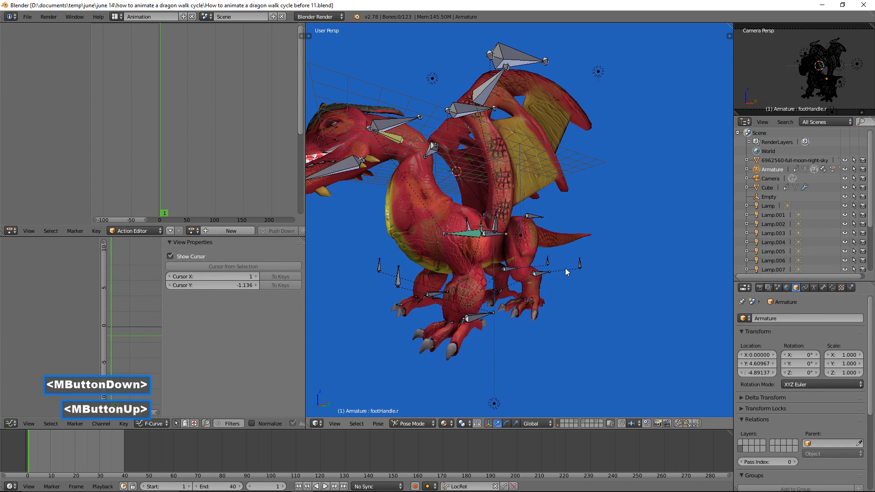
{"action": "middle_click_drag", "start_coordinate": [618, 275], "coordinate": [620, 283], "text": "ctrl"}
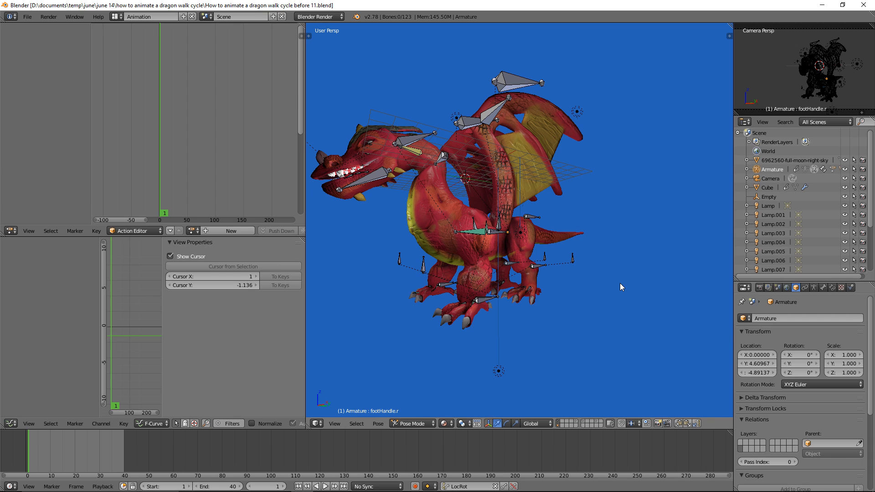
{"action": "left_click", "coordinate": [486, 301]}
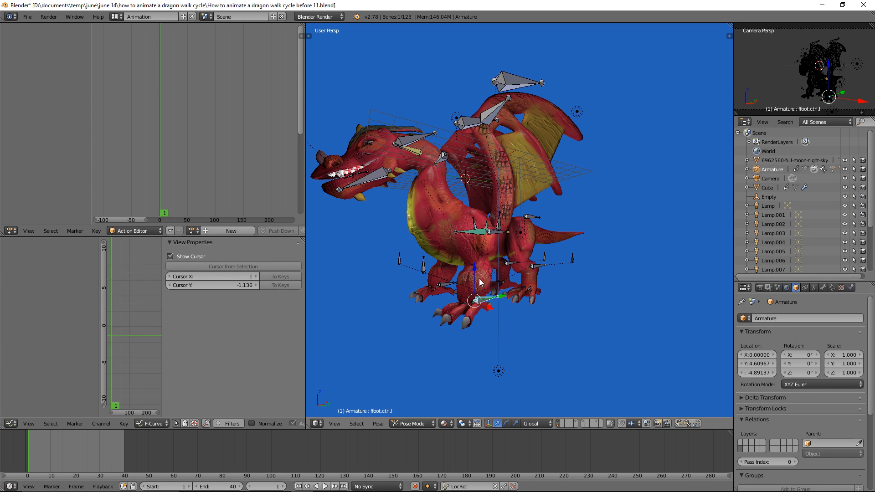
{"action": "key", "text": "n"}
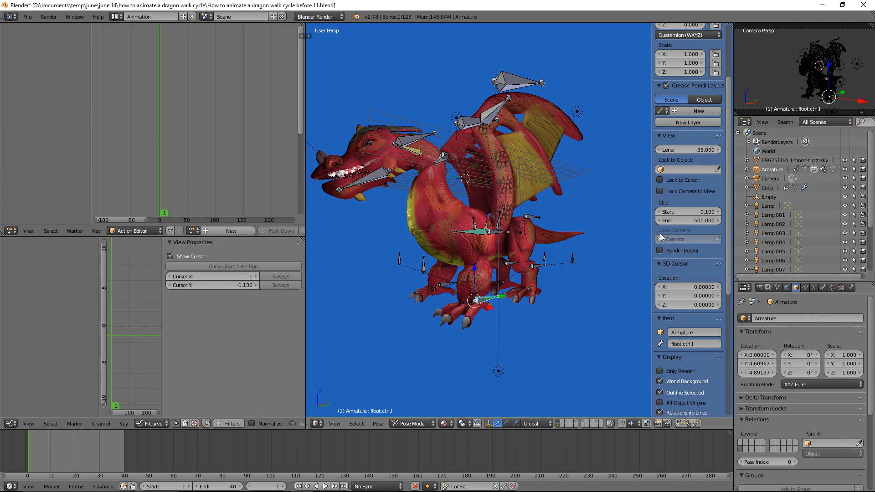
{"action": "key", "text": "n"}
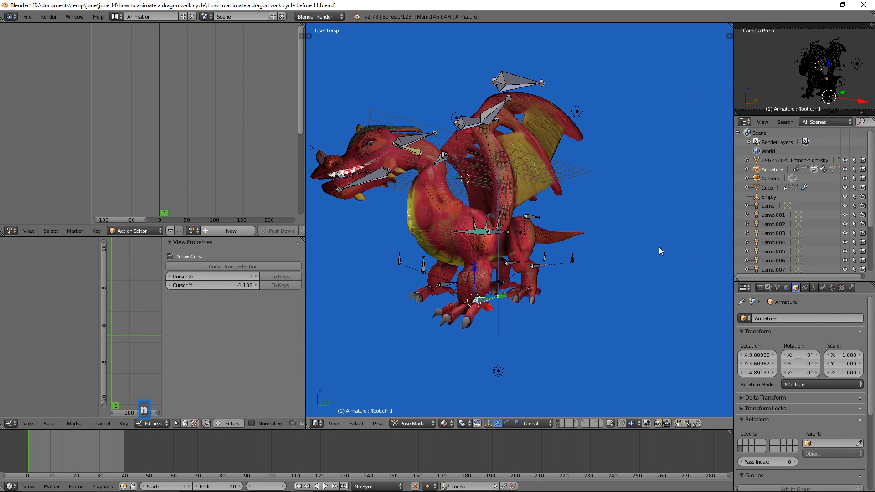
Step: Widen the 3D viewport and set it to a right-side orthographic view, framing the dragon closely
{"action": "key", "text": "t"}
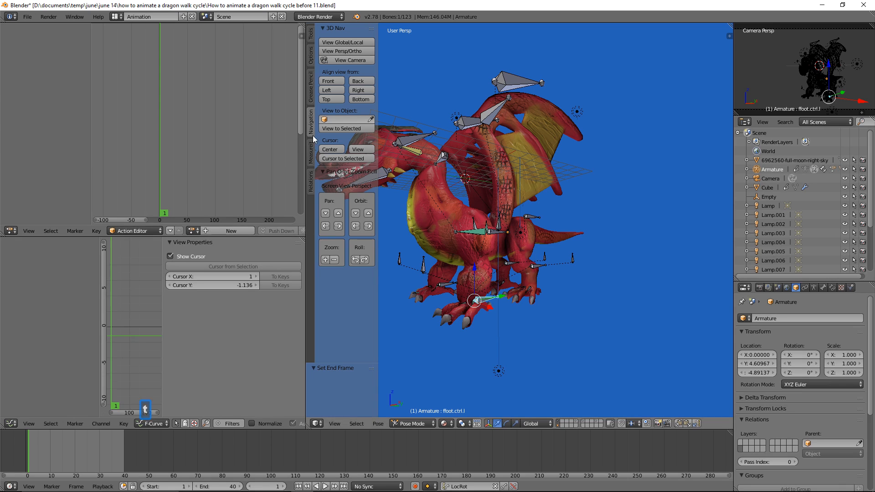
{"action": "left_click", "coordinate": [312, 126]}
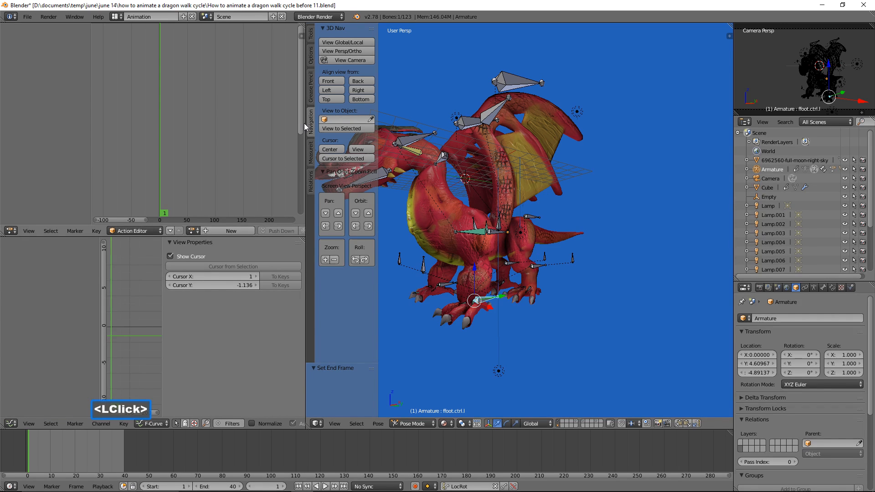
{"action": "left_click_drag", "start_coordinate": [305, 123], "coordinate": [211, 135]}
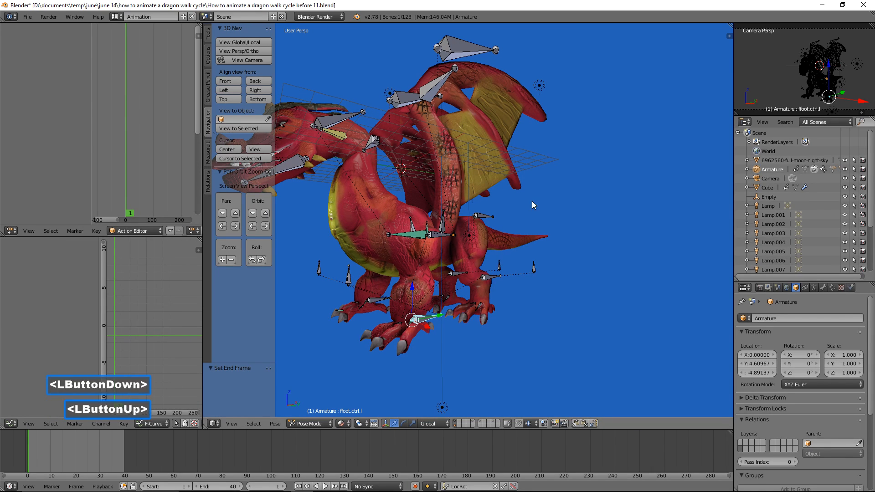
{"action": "middle_click_drag", "start_coordinate": [564, 229], "coordinate": [596, 235], "text": "shift"}
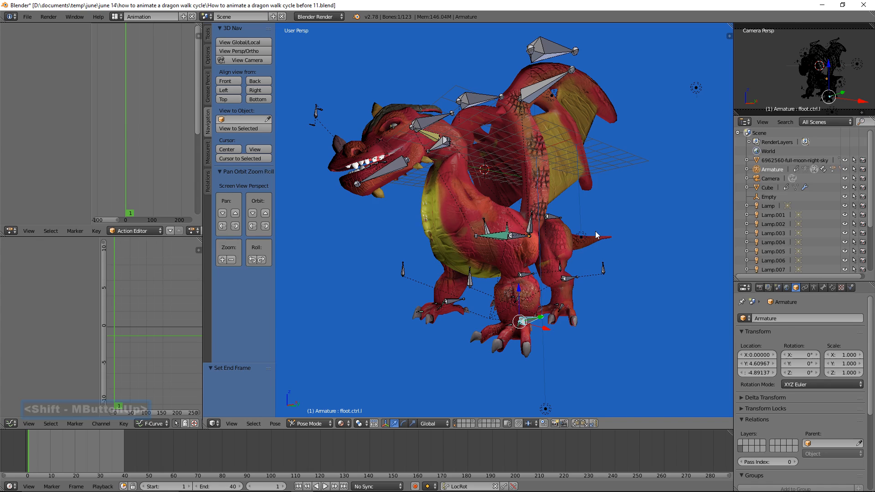
{"action": "left_click", "coordinate": [264, 88]}
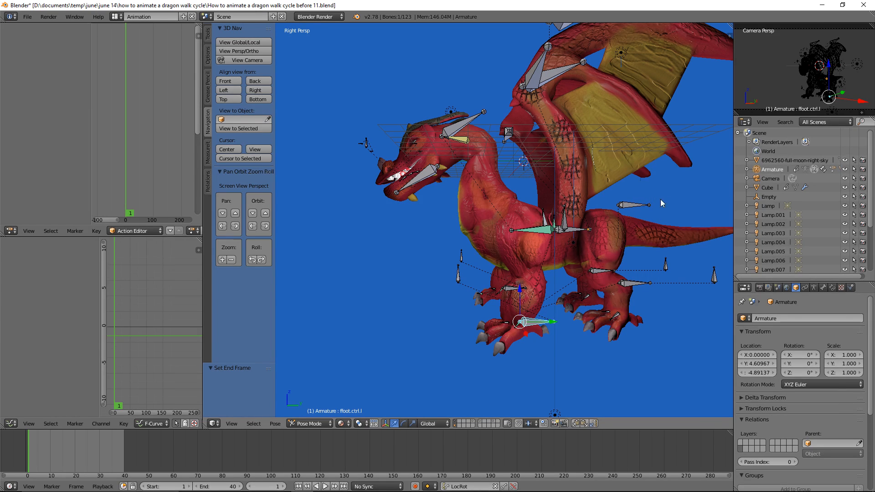
{"action": "left_click", "coordinate": [264, 53]}
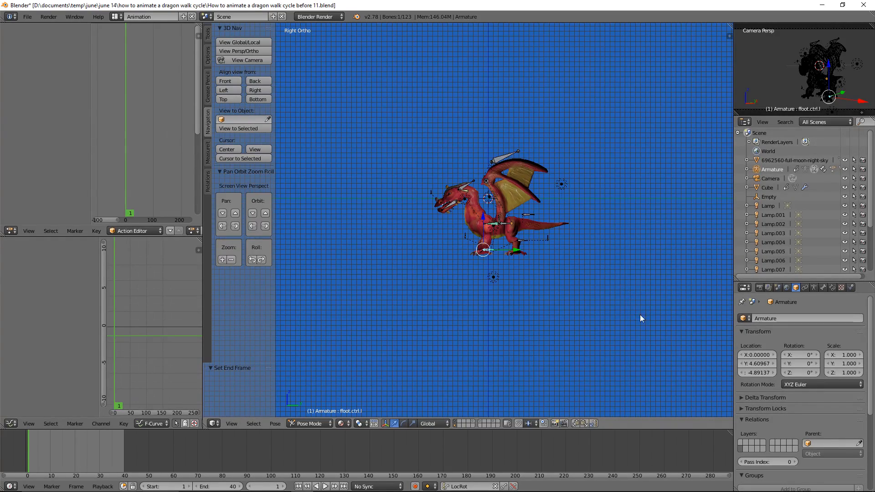
{"action": "middle_click_drag", "start_coordinate": [647, 318], "coordinate": [651, 211], "text": "ctrl"}
{"action": "left_click", "coordinate": [650, 211], "text": "ctrl"}
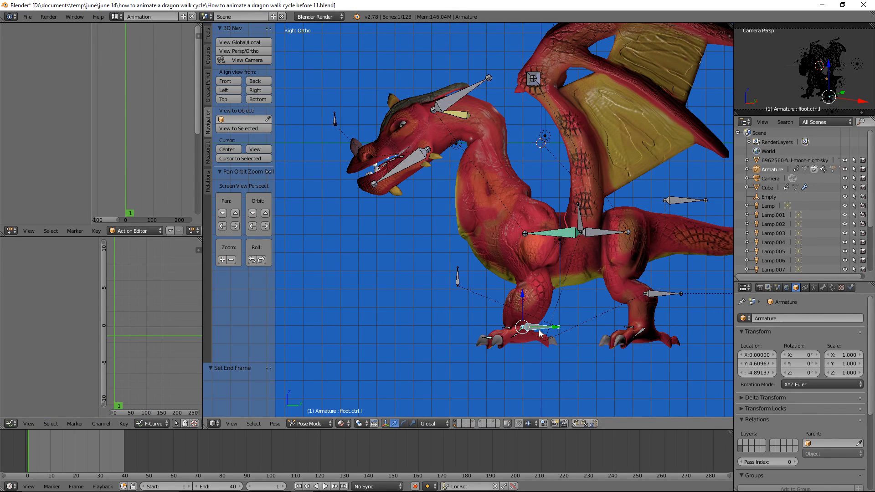
Step: Move the left front foot's control bone forward about 3.16 along Y and rotate it about -34° around global X
{"action": "left_click_drag", "start_coordinate": [558, 331], "coordinate": [498, 337]}
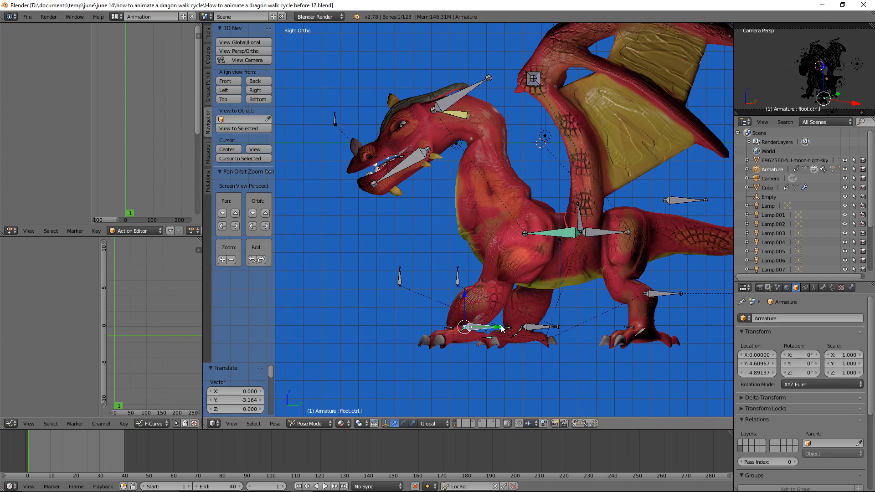
{"action": "key", "text": "r"}
{"action": "key", "text": "x"}
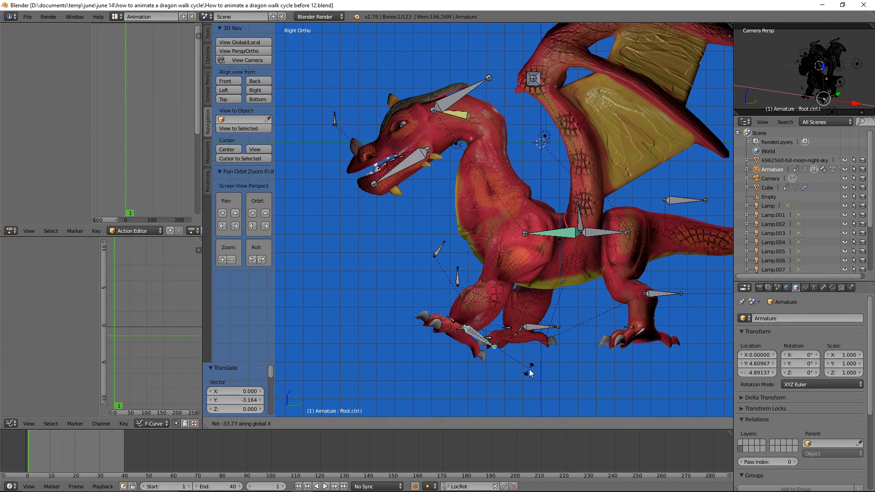
{"action": "left_click", "coordinate": [529, 372]}
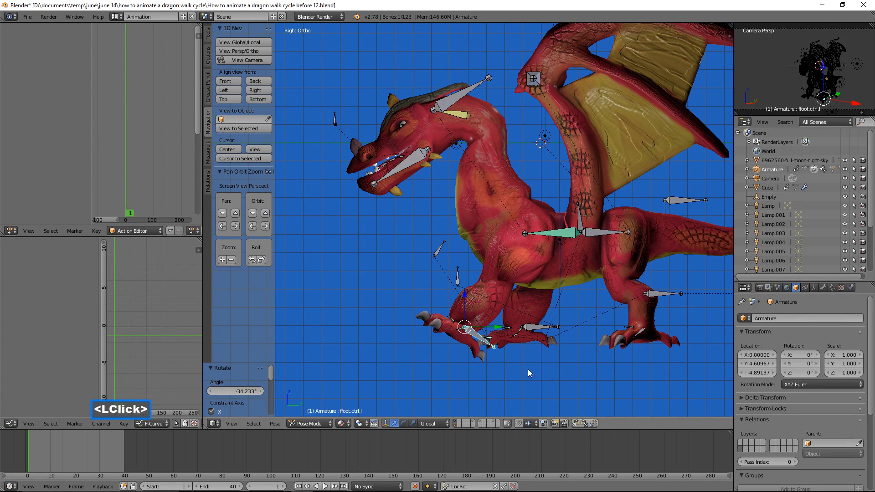
Step: Move the right front foot's control bone back about 1.8 along Y and lower the hips controller about 0.17
{"action": "left_click", "coordinate": [532, 328]}
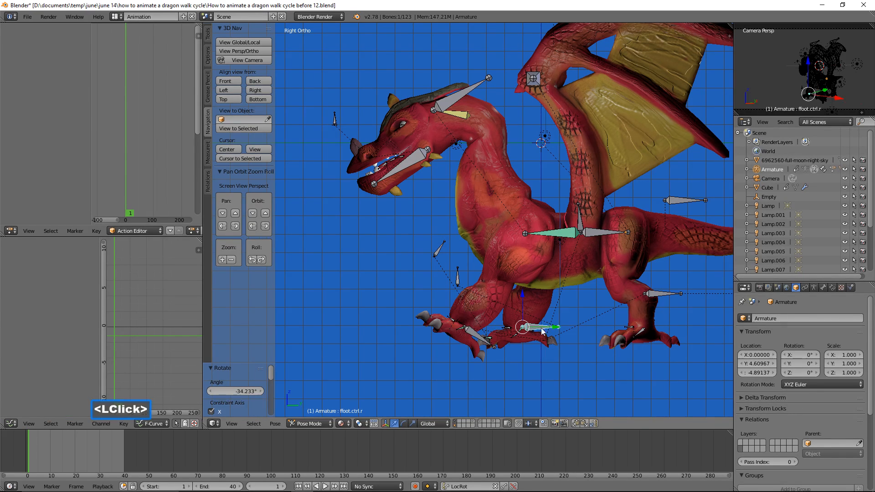
{"action": "left_click_drag", "start_coordinate": [547, 331], "coordinate": [582, 327]}
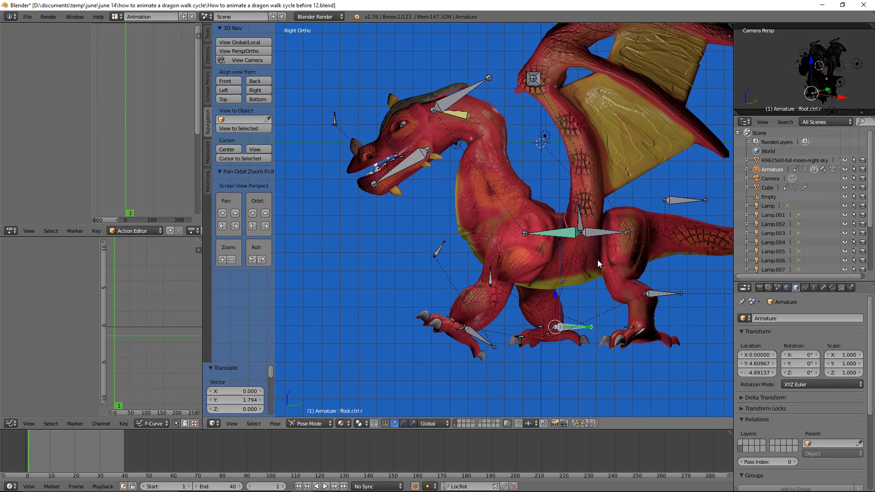
{"action": "left_click", "coordinate": [599, 232]}
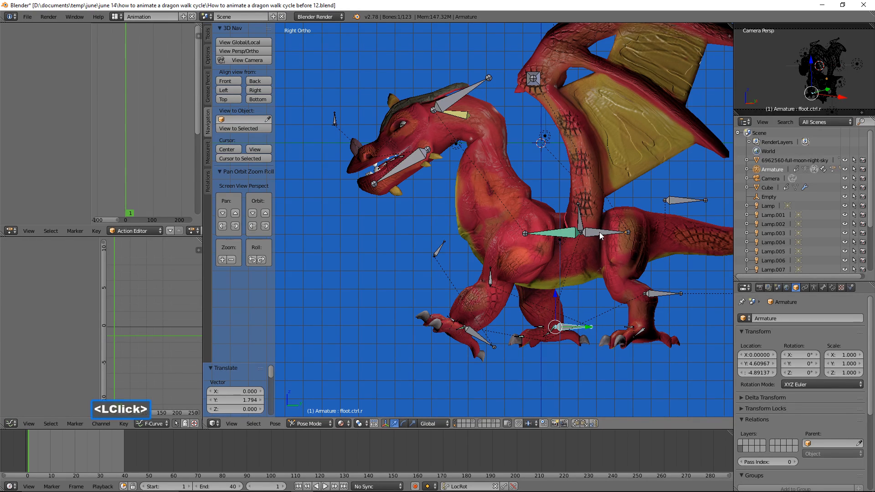
{"action": "left_click_drag", "start_coordinate": [580, 203], "coordinate": [580, 207]}
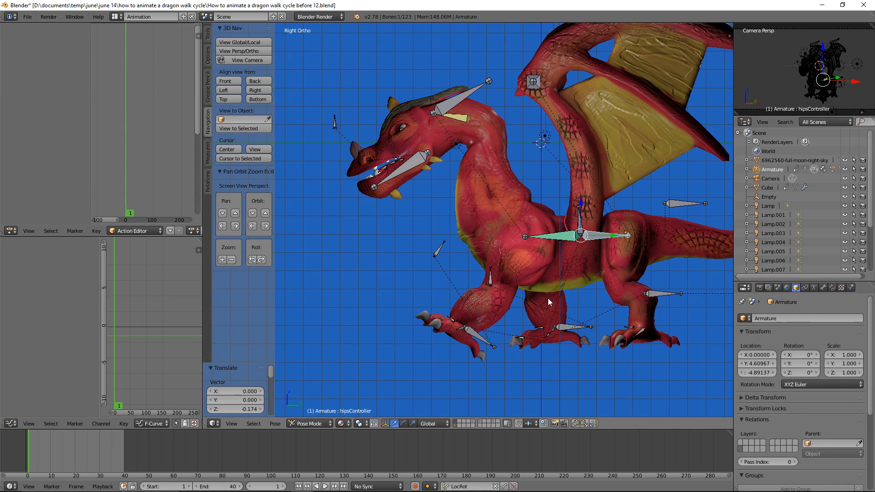
Step: Rotate the right front foot's control bone about 24° around global X and nudge it slightly back and about 0.25 up
{"action": "left_click", "coordinate": [571, 327]}
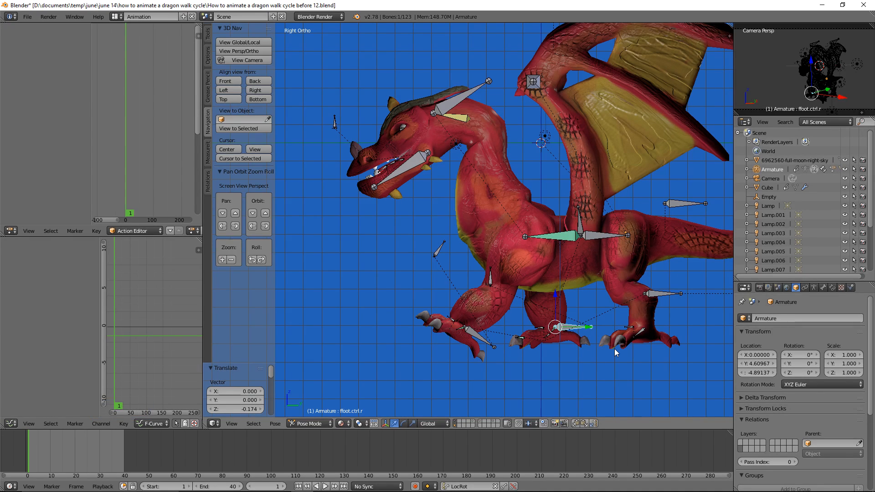
{"action": "key", "text": "r"}
{"action": "key", "text": "x"}
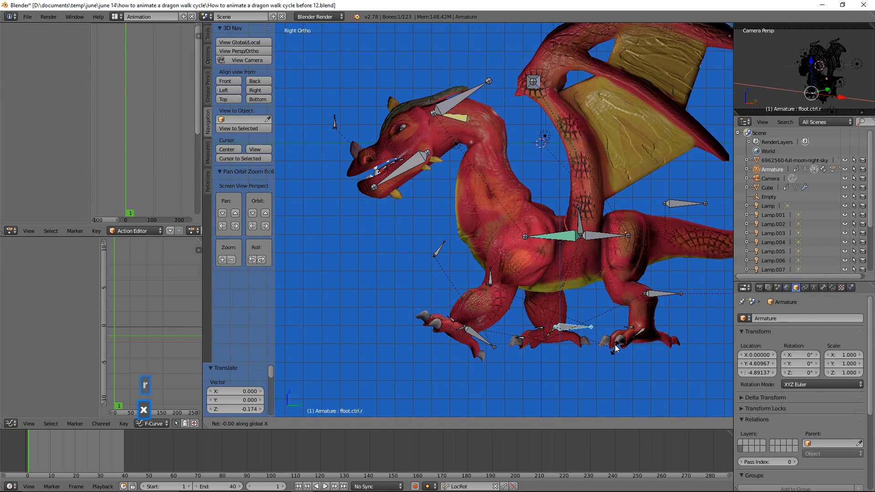
{"action": "left_click", "coordinate": [619, 326]}
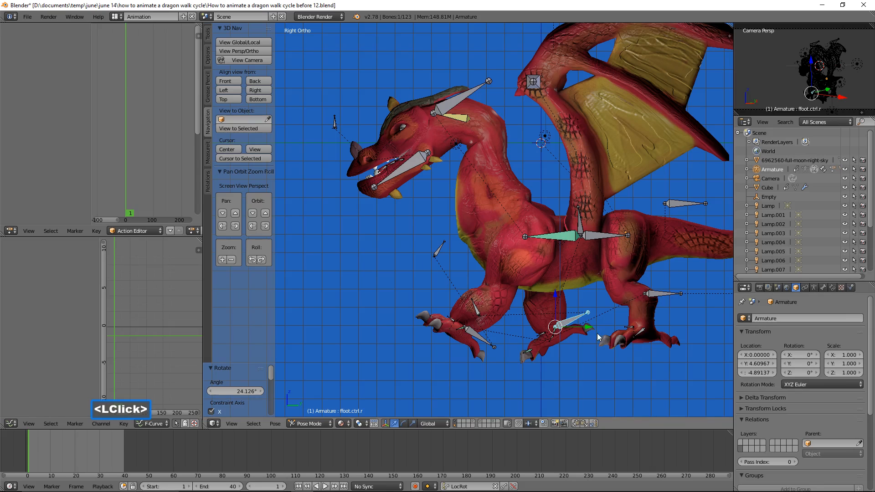
{"action": "left_click_drag", "start_coordinate": [588, 328], "coordinate": [593, 328]}
{"action": "left_click_drag", "start_coordinate": [560, 296], "coordinate": [562, 292]}
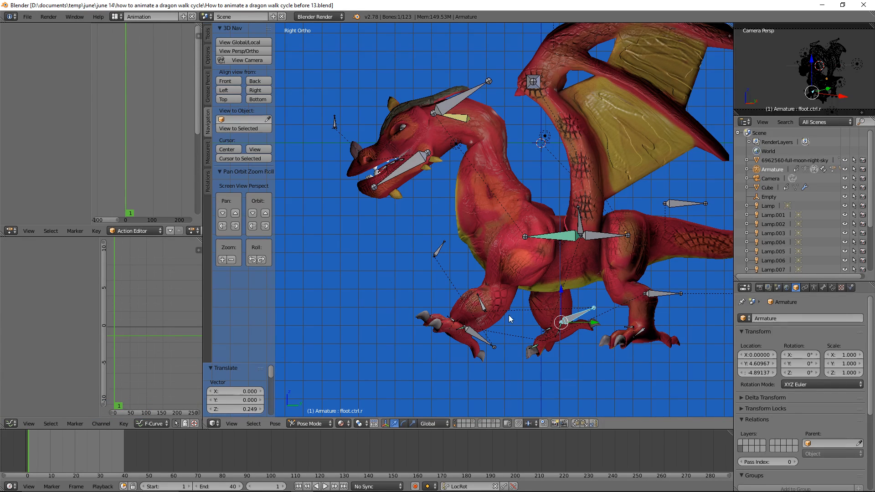
Step: Spread the front feet by moving the left foot control about 0.3 further forward and the right one about 0.05 back along Y
{"action": "left_click", "coordinate": [472, 333]}
{"action": "left_click_drag", "start_coordinate": [486, 336], "coordinate": [491, 324]}
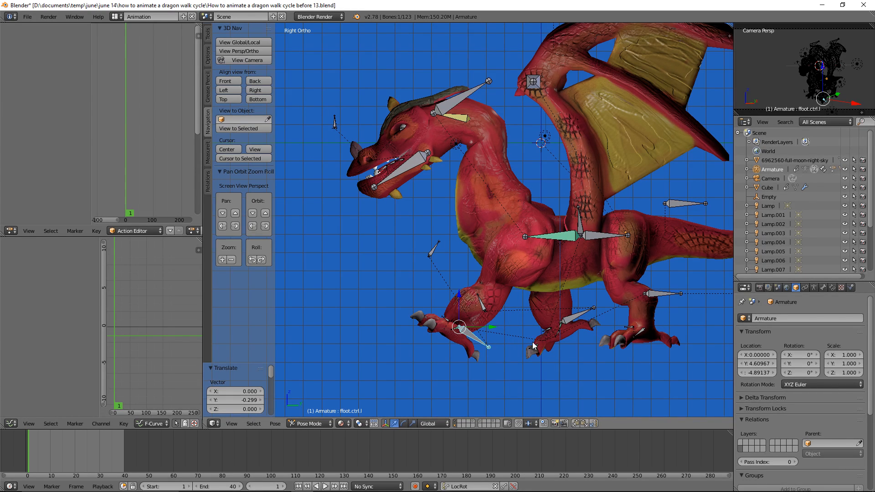
{"action": "left_click", "coordinate": [577, 321]}
{"action": "left_click_drag", "start_coordinate": [595, 322], "coordinate": [597, 321]}
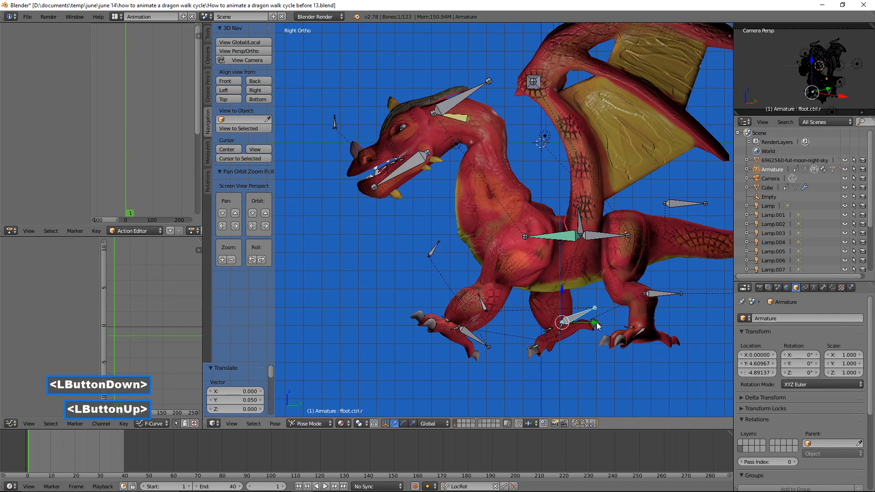
Step: Rotate the left front toe control bone about -15° around global X to lift the toes
{"action": "left_click", "coordinate": [446, 319]}
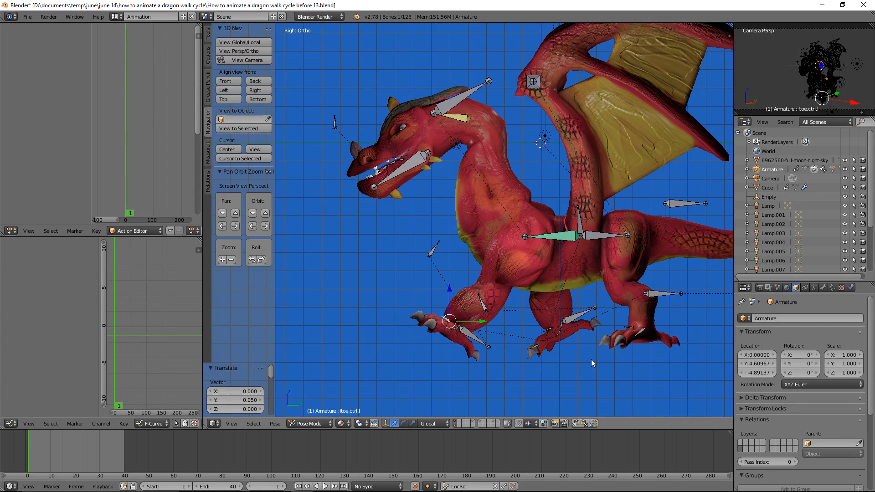
{"action": "key", "text": "r"}
{"action": "key", "text": "x"}
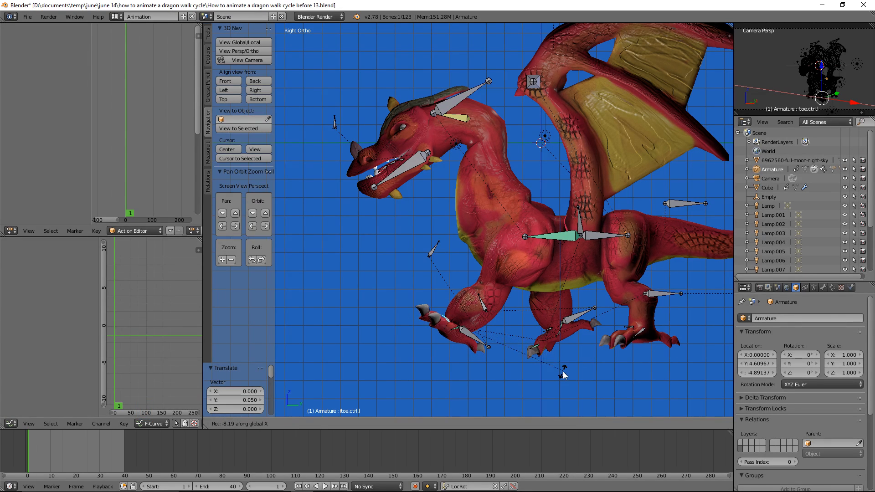
{"action": "left_click", "coordinate": [538, 373]}
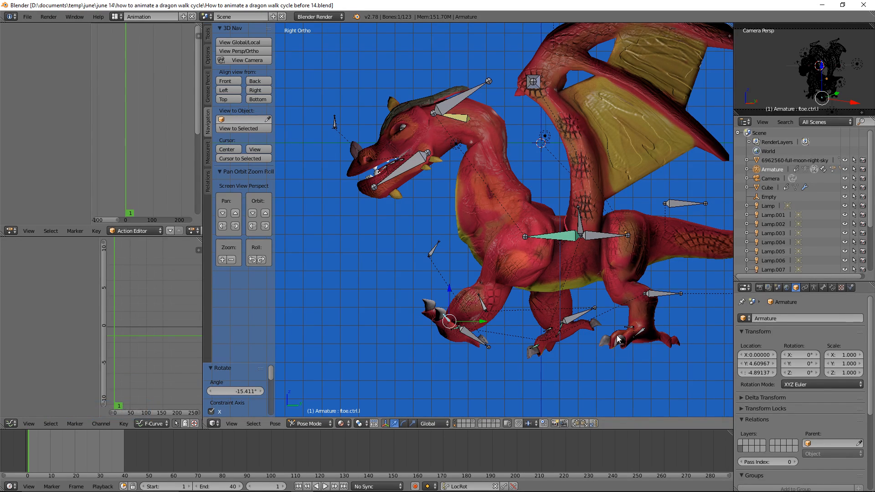
Step: Rotate the right front toe control bone about -12° around global X
{"action": "left_click", "coordinate": [547, 332]}
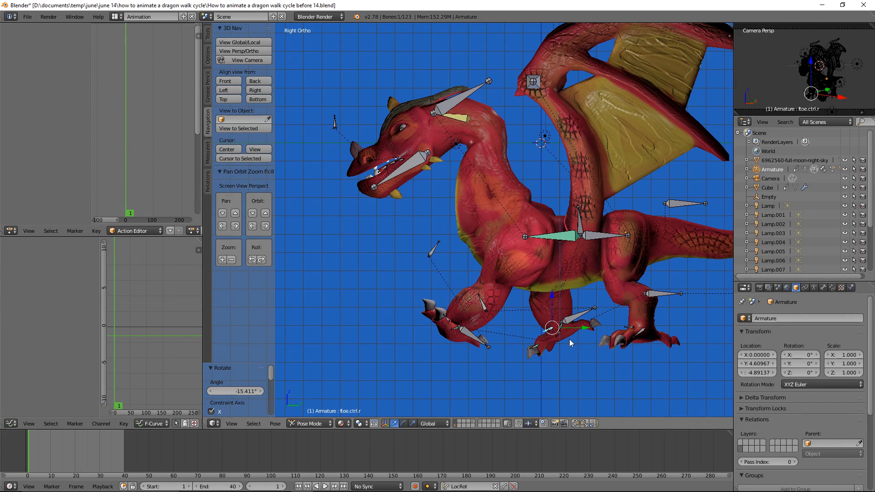
{"action": "key", "text": "r"}
{"action": "key", "text": "x"}
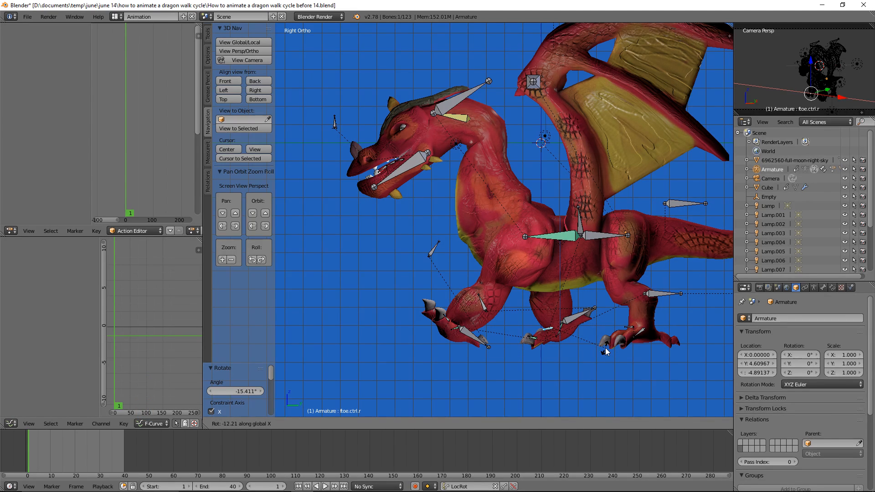
{"action": "left_click", "coordinate": [606, 351]}
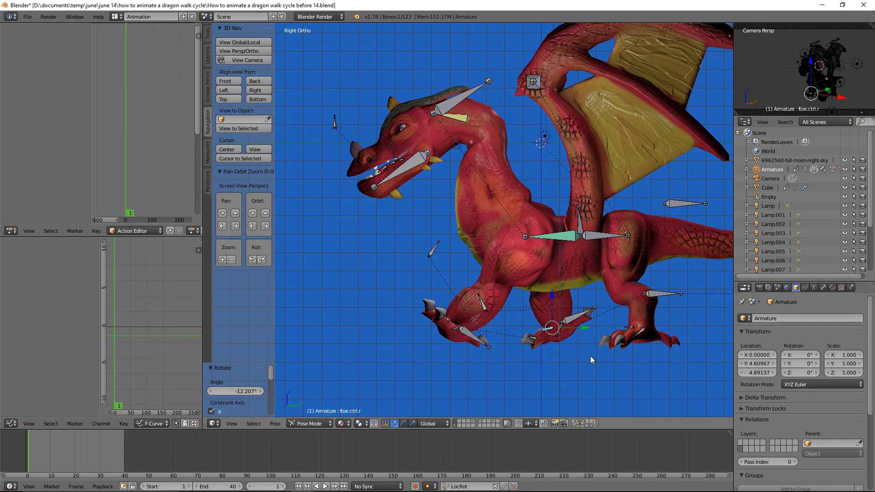
Step: Select all of the armature's bones and insert a keyframe at frame 1 with the LocRot keying set
{"action": "key", "text": "a"}
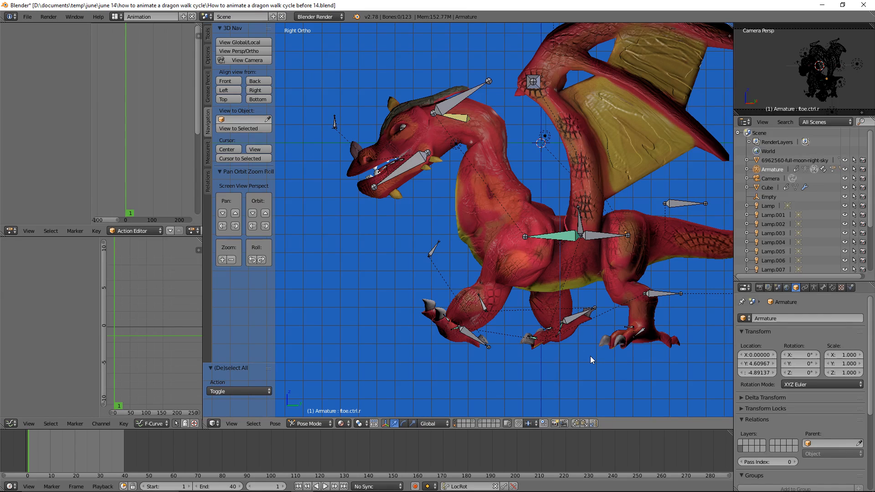
{"action": "key", "text": "a"}
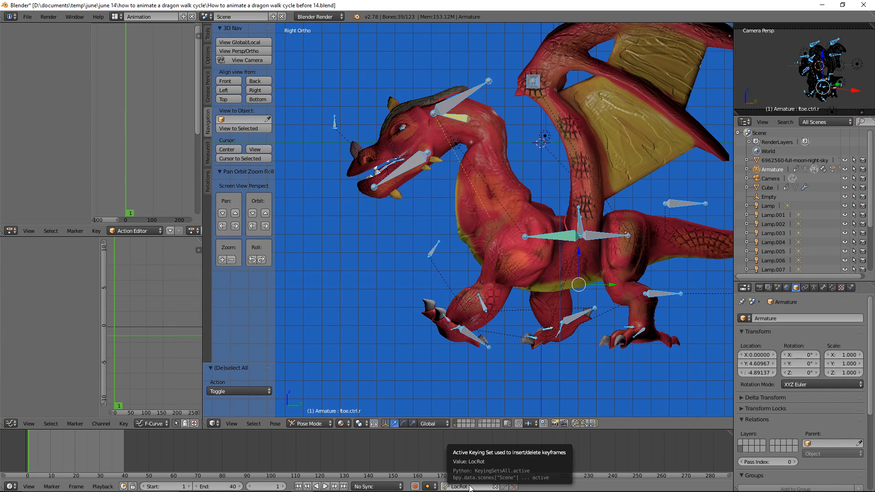
{"action": "left_click", "coordinate": [448, 486]}
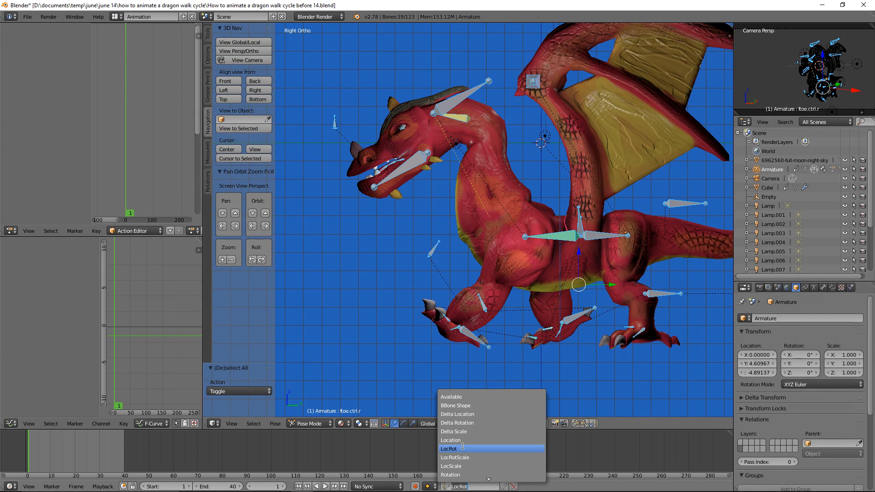
{"action": "left_click", "coordinate": [598, 450]}
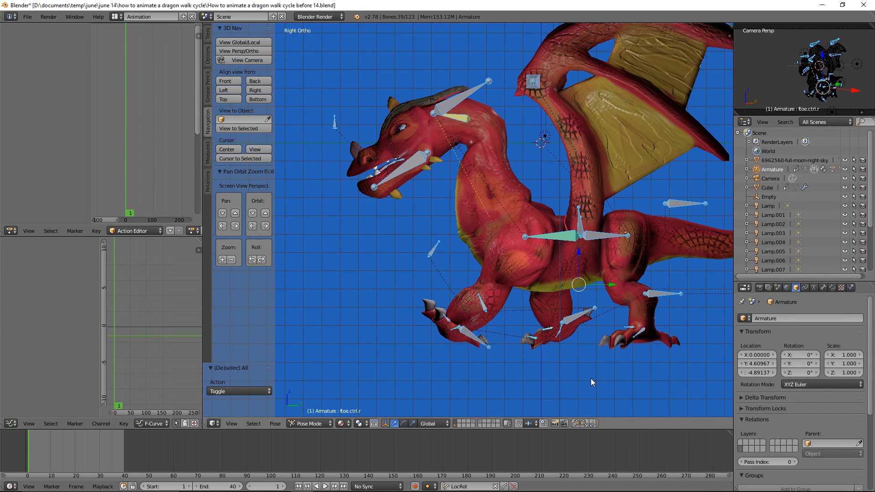
{"action": "key", "text": "i"}
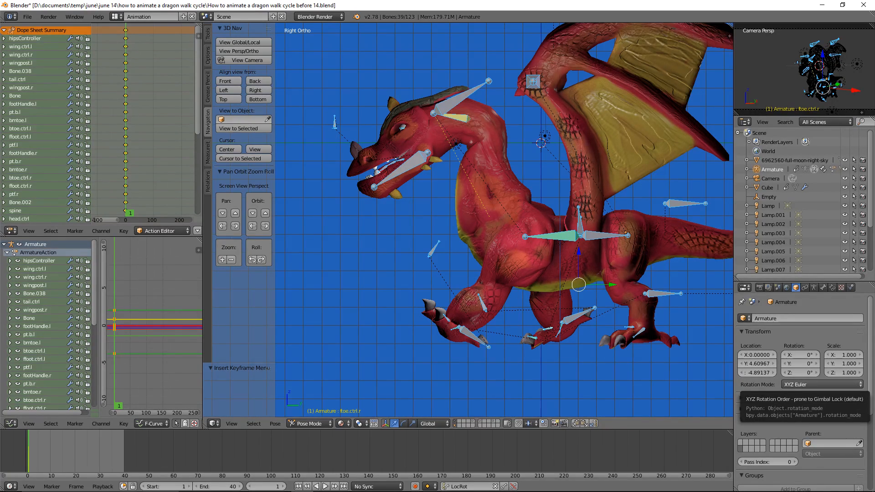
{"action": "left_click", "coordinate": [313, 354]}
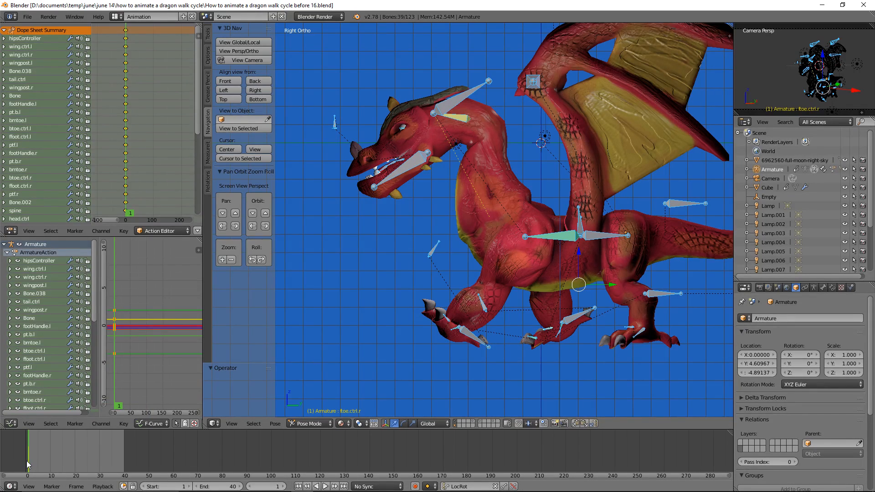
Step: At frame 20, paste a copy of the frame 1 pose flipped on the X axis and keyframe all bones
{"action": "right_click_drag", "start_coordinate": [29, 463], "coordinate": [74, 464]}
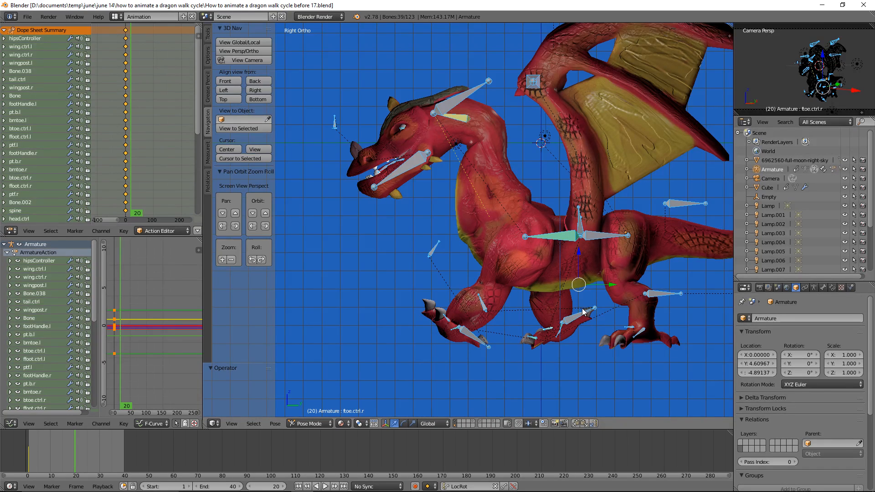
{"action": "left_click", "coordinate": [575, 424]}
{"action": "left_click", "coordinate": [593, 423]}
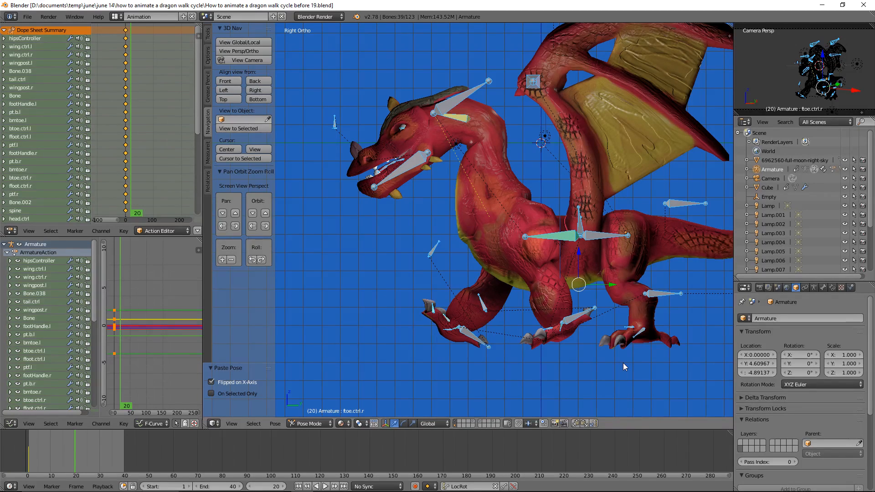
{"action": "key", "text": "i"}
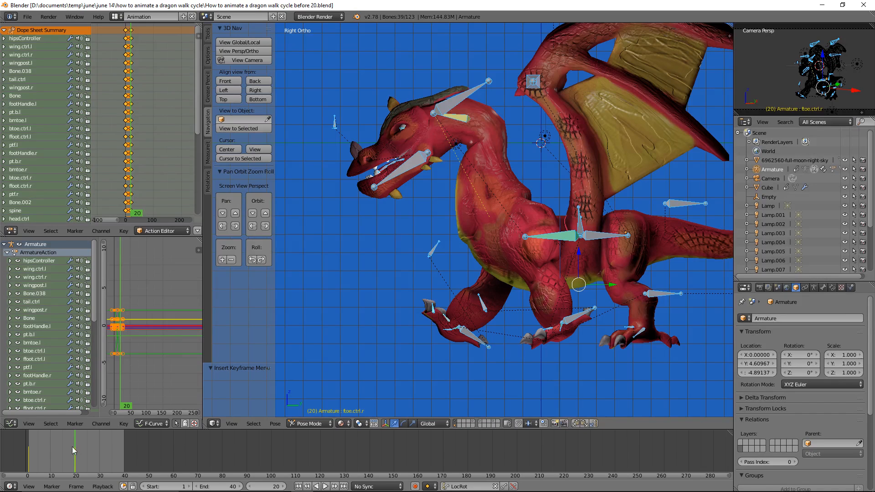
Step: Duplicate all of the frame 1 keyframes to frame 40 in the Action Editor
{"action": "right_click_drag", "start_coordinate": [76, 442], "coordinate": [124, 458]}
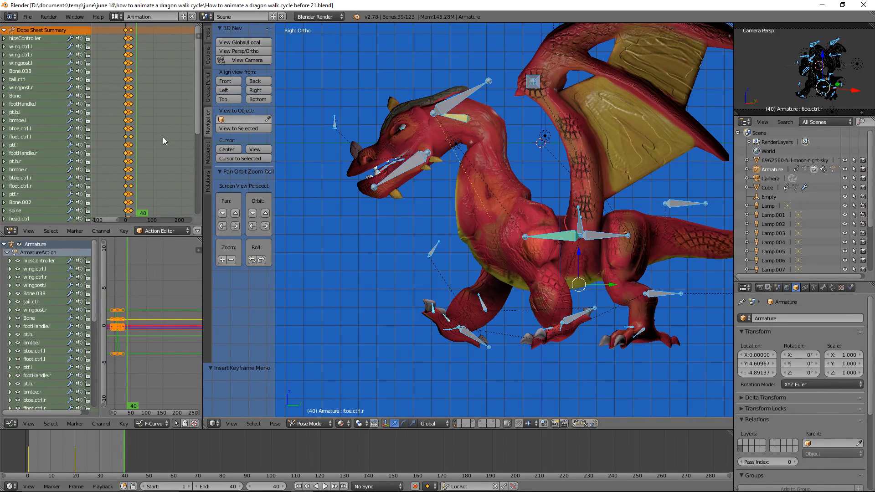
{"action": "scroll", "coordinate": [160, 144], "scroll_direction": "up", "scroll_amount": 3}
{"action": "scroll", "coordinate": [161, 145], "scroll_direction": "up", "scroll_amount": 4}
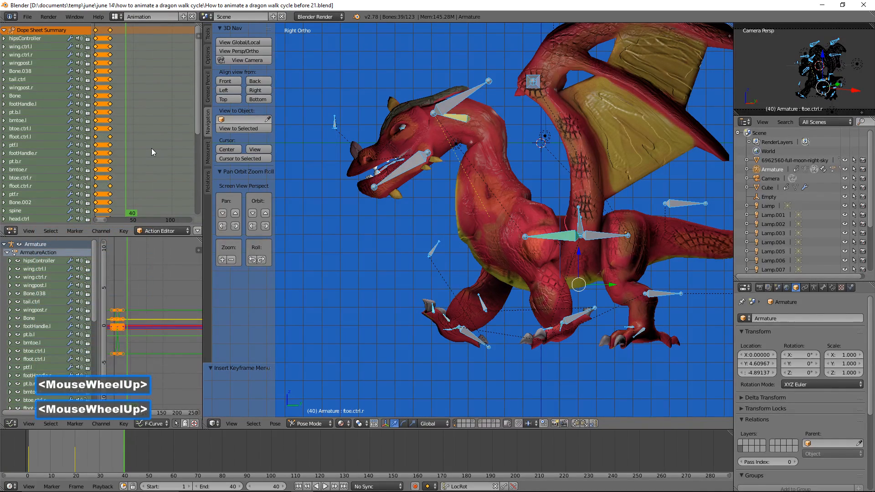
{"action": "middle_click_drag", "start_coordinate": [151, 149], "coordinate": [169, 149]}
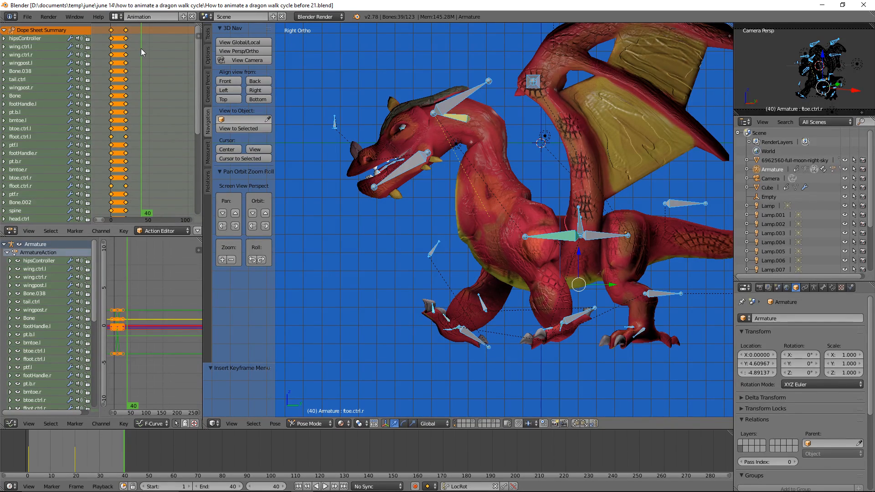
{"action": "left_click", "coordinate": [111, 29]}
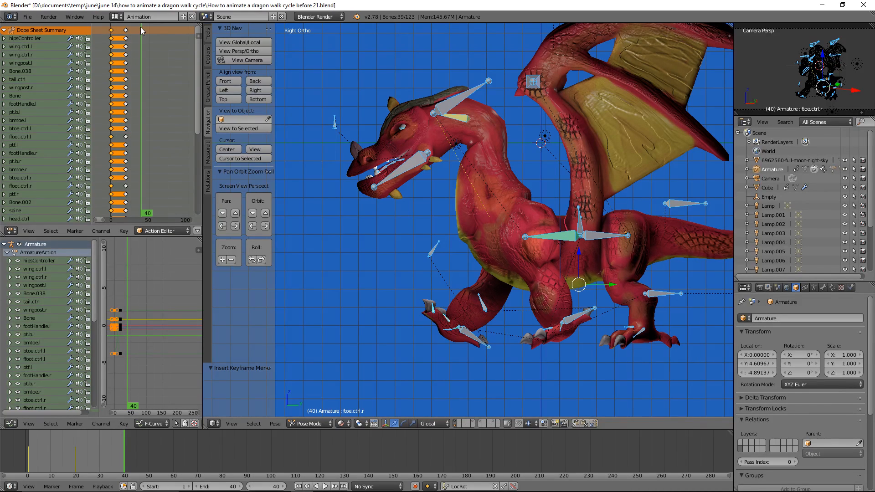
{"action": "left_click", "coordinate": [112, 30]}
{"action": "key", "text": "shift+d"}
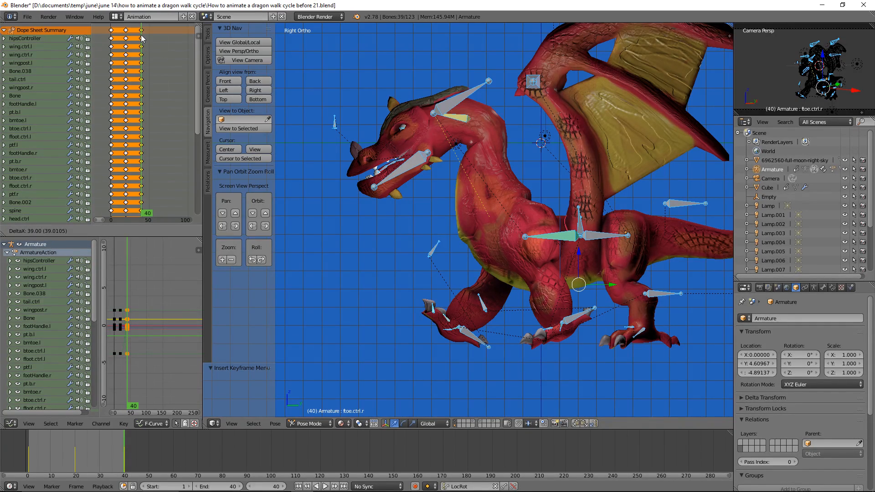
{"action": "left_click", "coordinate": [141, 35]}
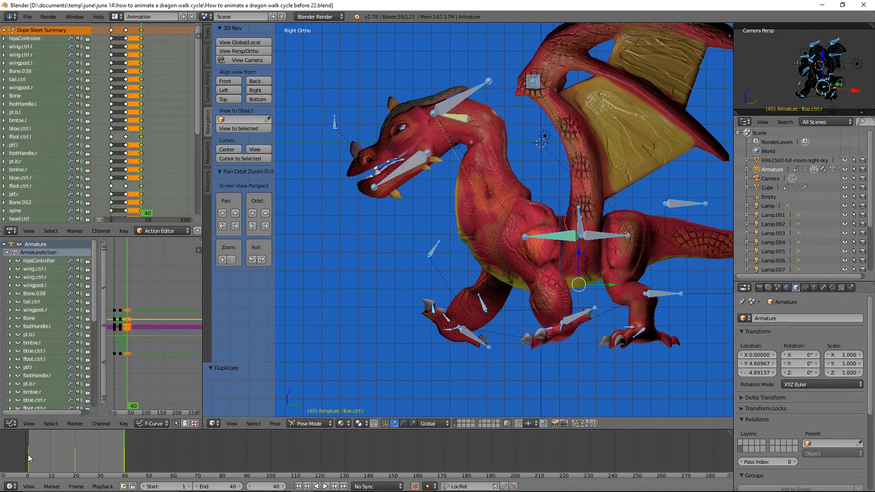
Step: At frame 10, clear the rotation and location of all bones and insert a LocRot keyframe
{"action": "right_click_drag", "start_coordinate": [125, 448], "coordinate": [50, 445]}
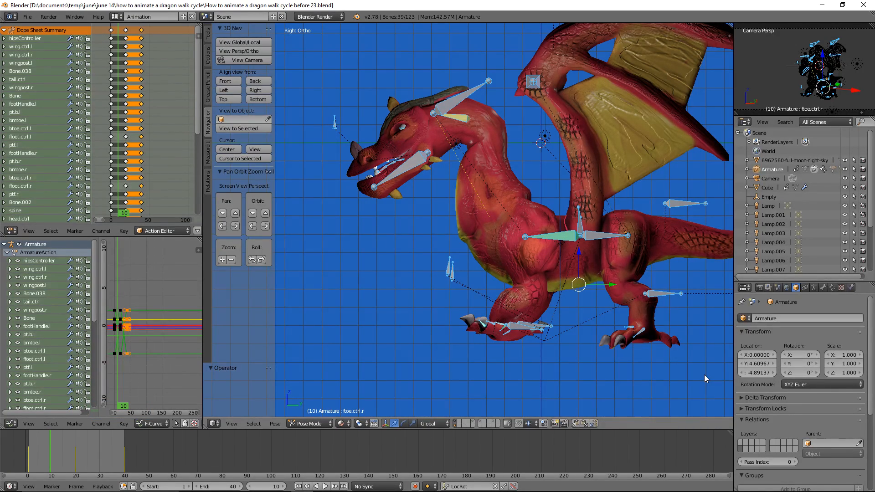
{"action": "key", "text": "alt"}
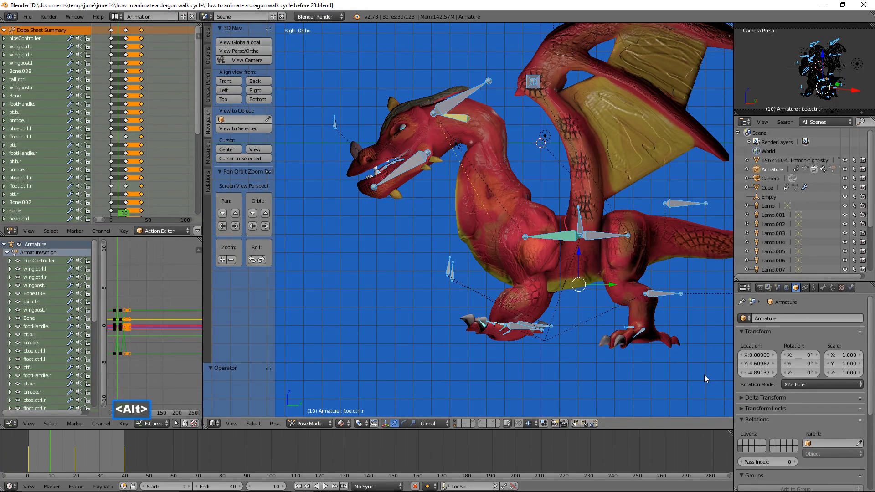
{"action": "key", "text": "alt+r"}
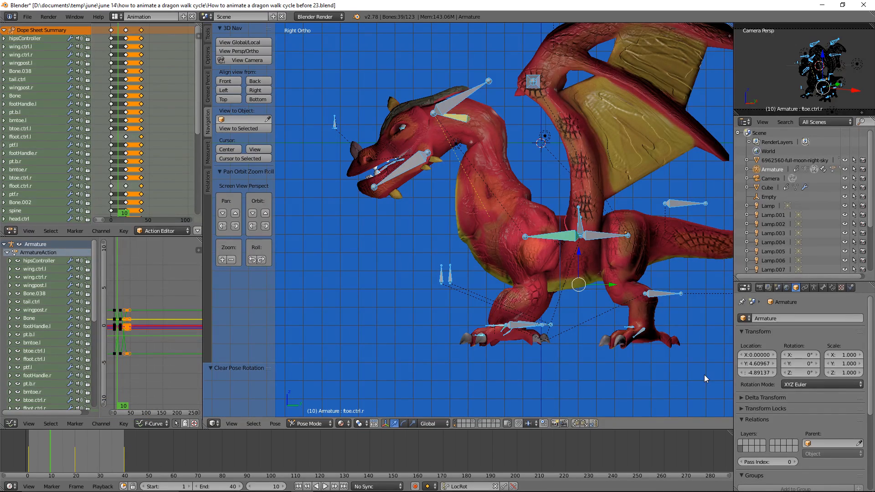
{"action": "key", "text": "alt+g"}
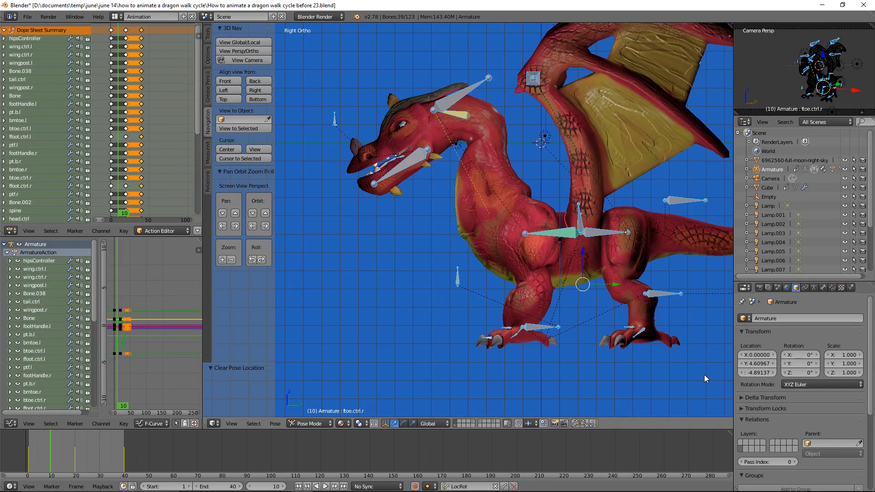
{"action": "key", "text": "i"}
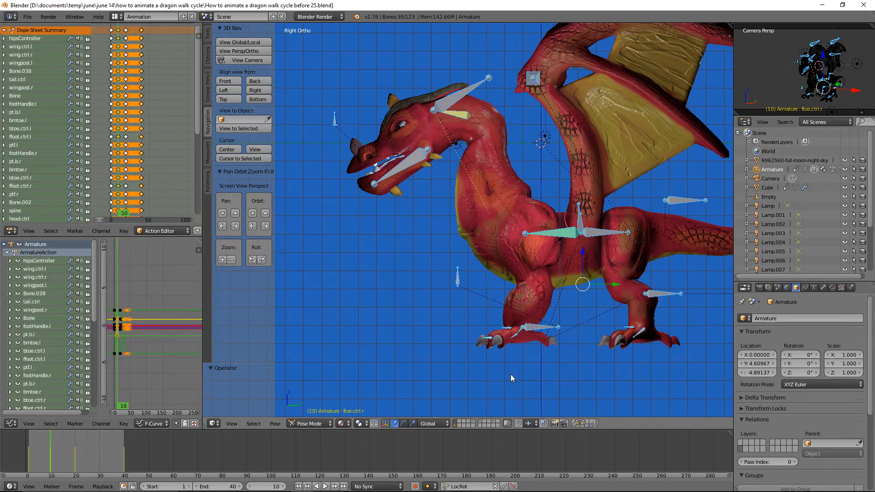
Step: Restore the right side view with 3D Nav and look up the 3D View: 3D Navigation add-on in the user preferences
{"action": "middle_click_drag", "start_coordinate": [438, 311], "coordinate": [463, 326]}
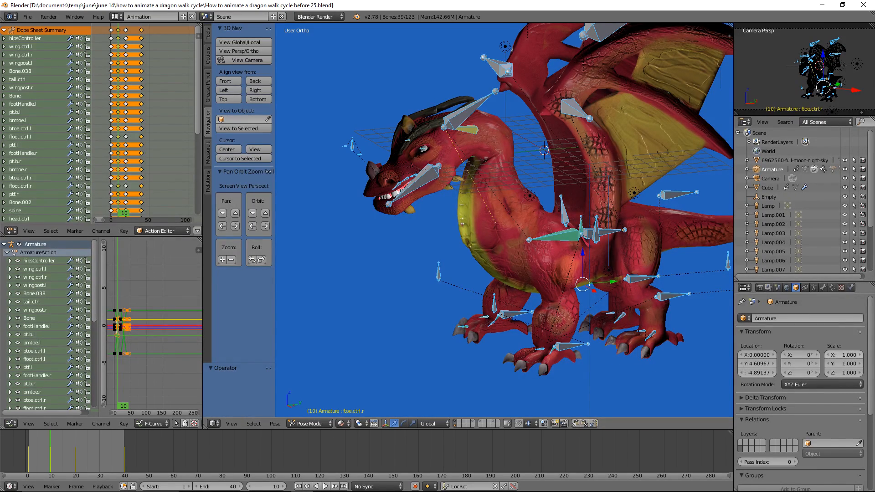
{"action": "left_click", "coordinate": [668, 161]}
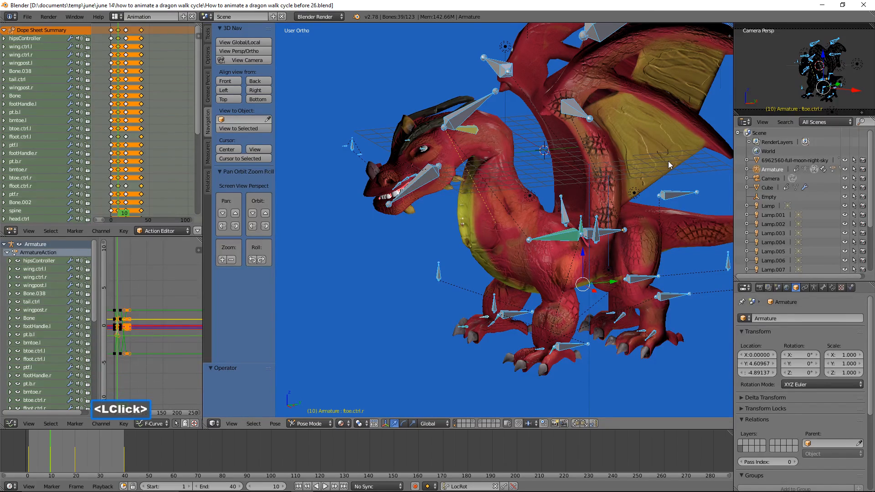
{"action": "left_click", "coordinate": [255, 91]}
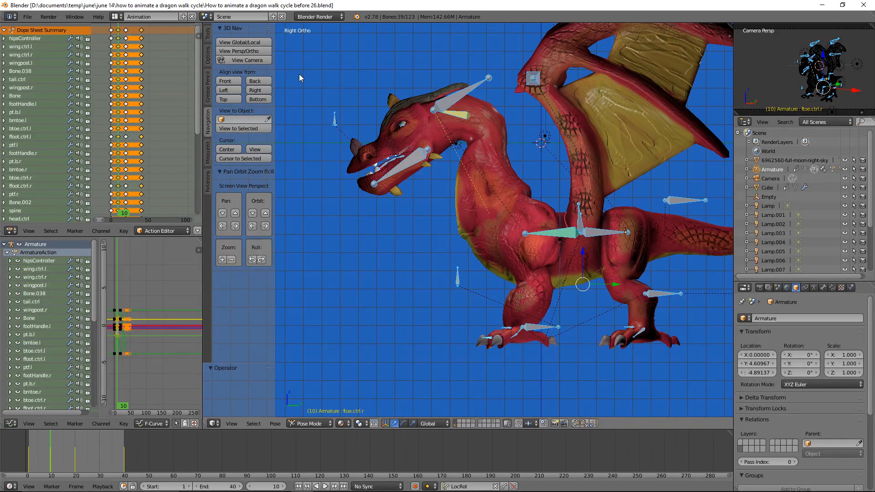
{"action": "left_click", "coordinate": [25, 17]}
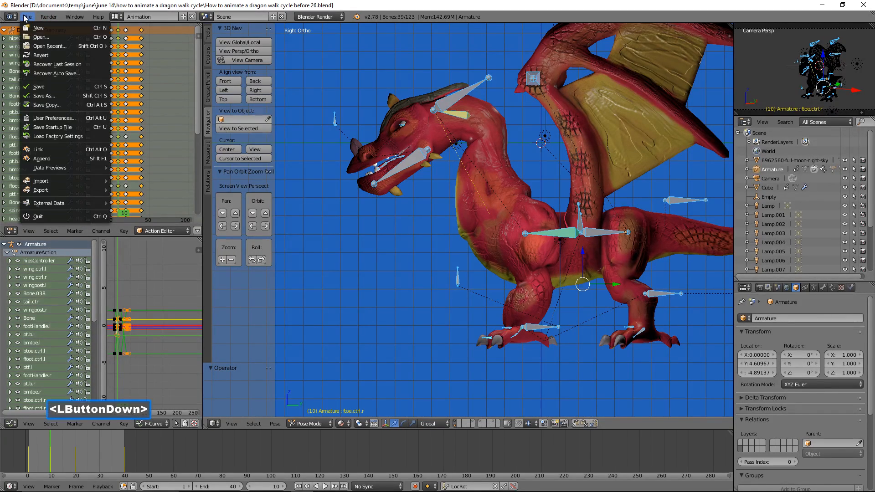
{"action": "left_click", "coordinate": [79, 118]}
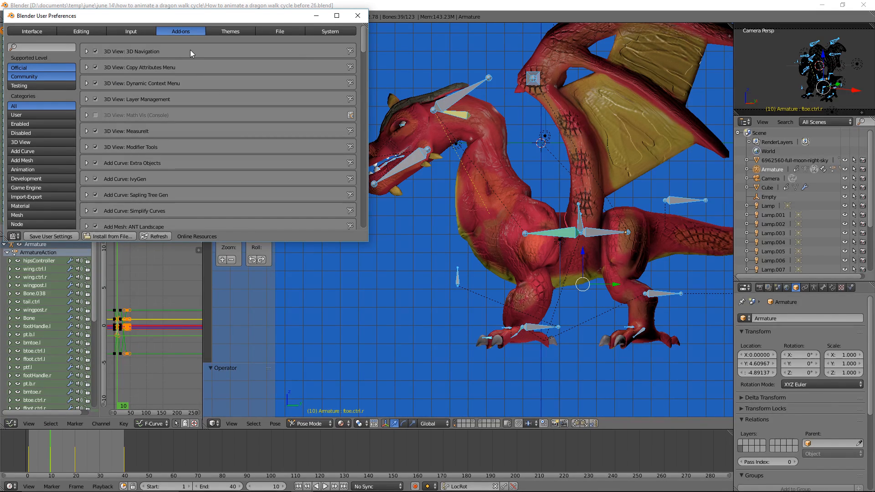
{"action": "left_click", "coordinate": [358, 15]}
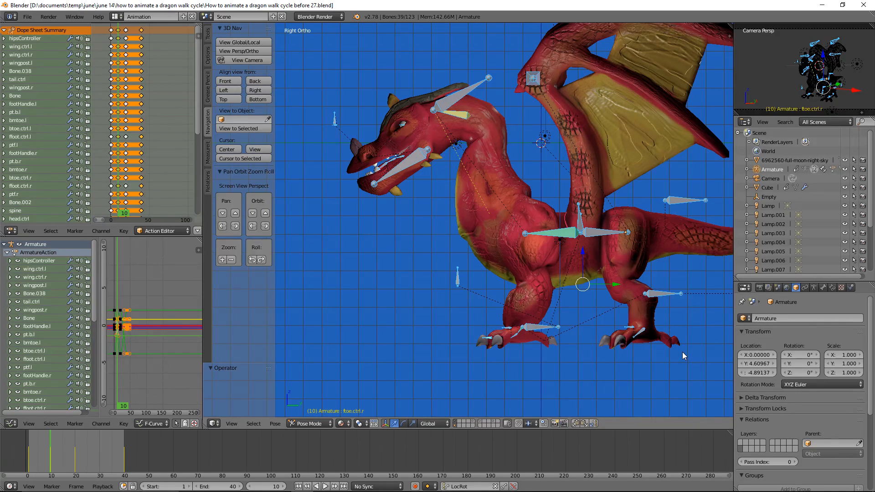
Step: Raise the hips controller about 0.3 along Z at frame 10 and keyframe all bones
{"action": "left_click", "coordinate": [603, 236]}
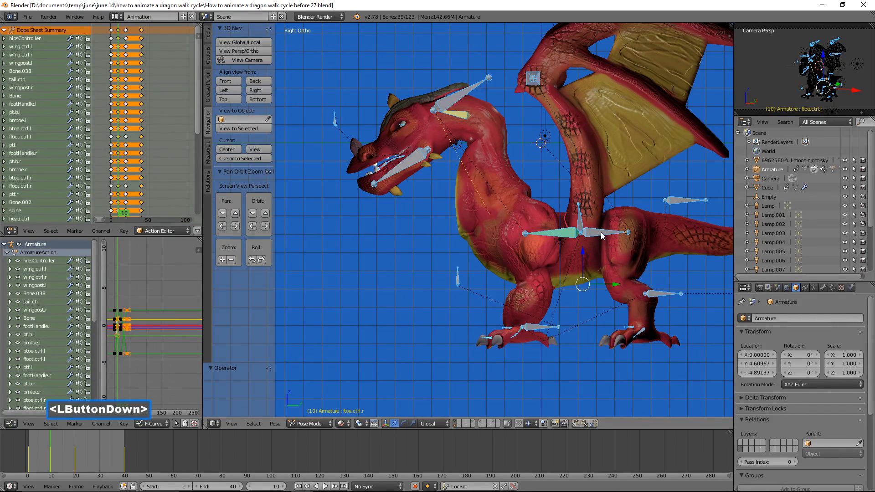
{"action": "left_click_drag", "start_coordinate": [582, 200], "coordinate": [582, 192]}
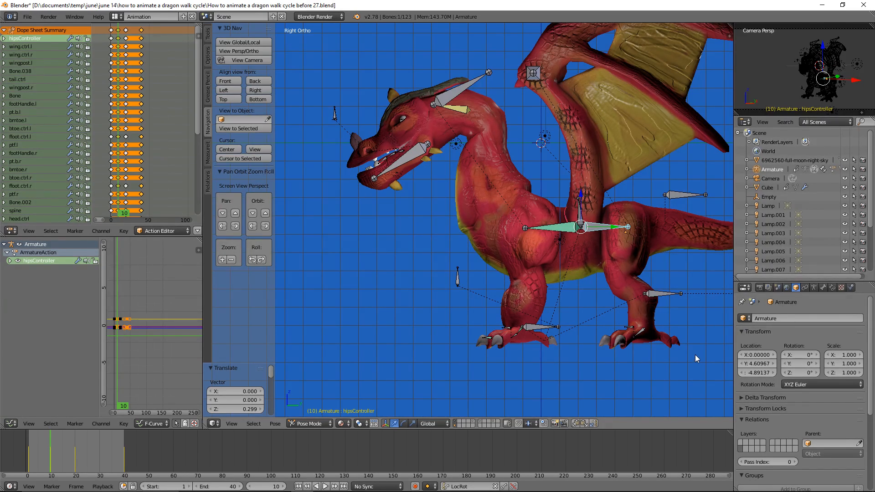
{"action": "key", "text": "a"}
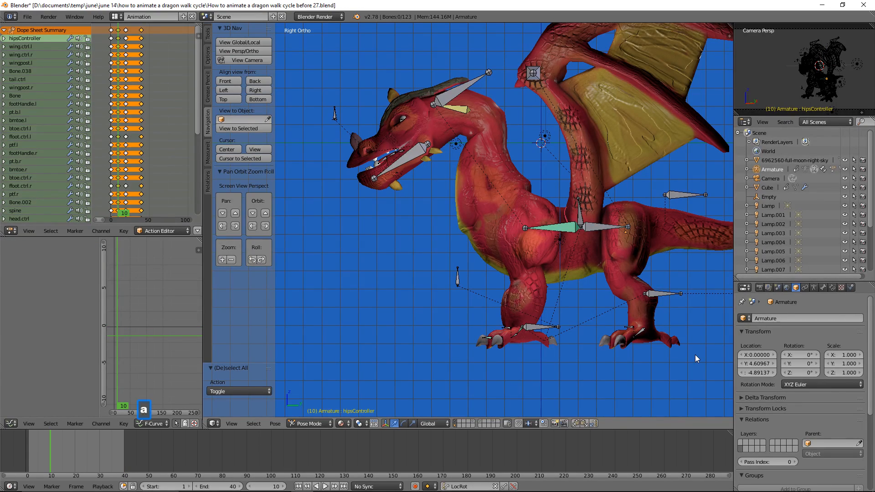
{"action": "key", "text": "a"}
{"action": "key", "text": "i"}
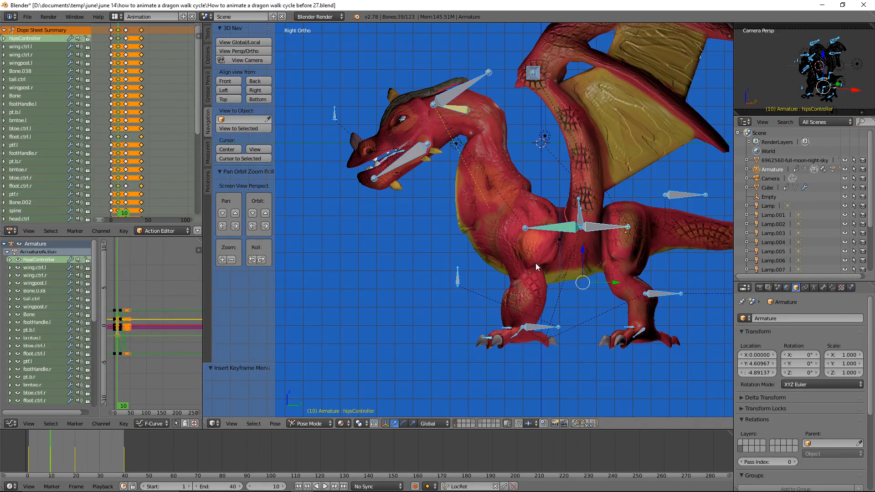
Step: Lift the right front foot control about 1.7 along Z and then about 0.45 more at frame 10
{"action": "middle_click_drag", "start_coordinate": [526, 257], "coordinate": [560, 277]}
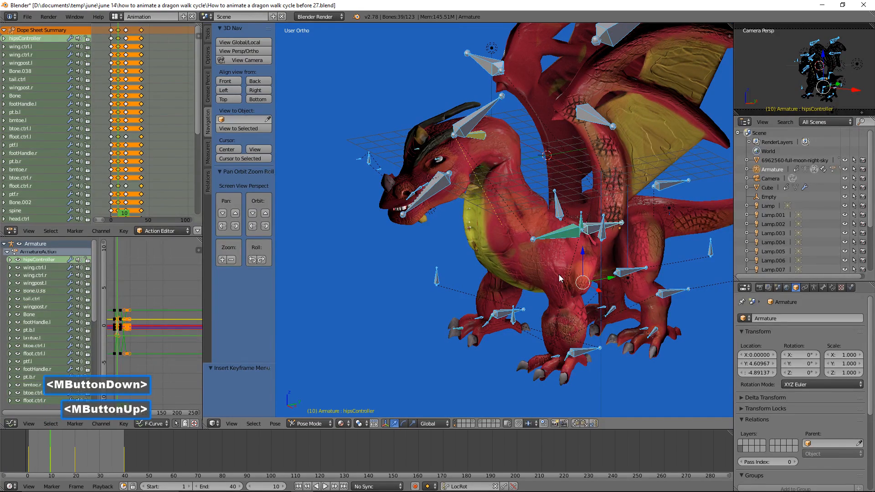
{"action": "left_click", "coordinate": [501, 314]}
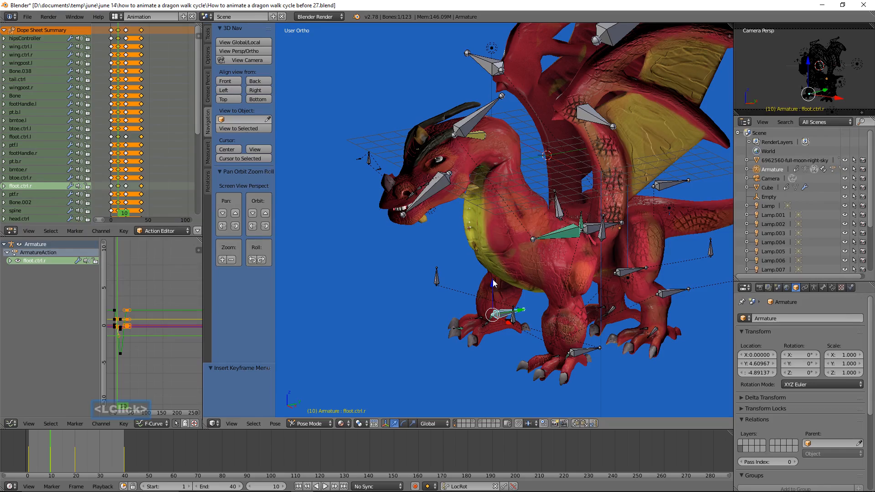
{"action": "left_click_drag", "start_coordinate": [495, 284], "coordinate": [495, 251]}
{"action": "middle_click_drag", "start_coordinate": [406, 271], "coordinate": [566, 246]}
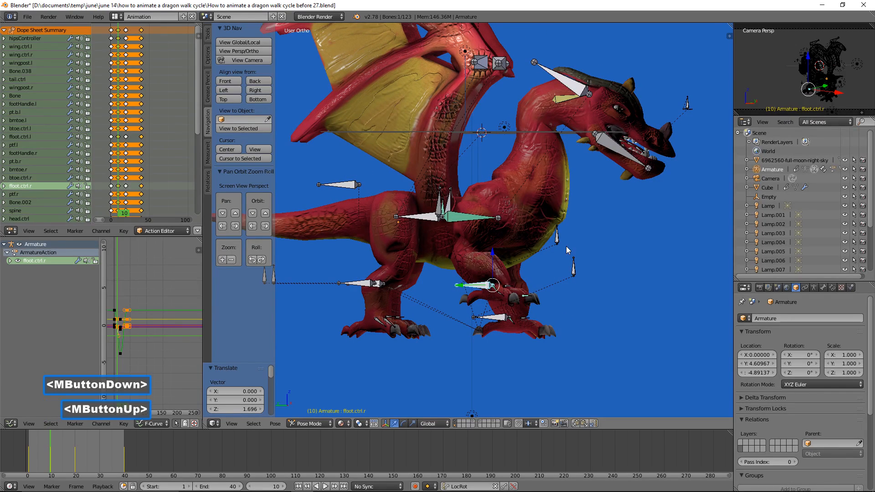
{"action": "left_click_drag", "start_coordinate": [495, 251], "coordinate": [496, 242]}
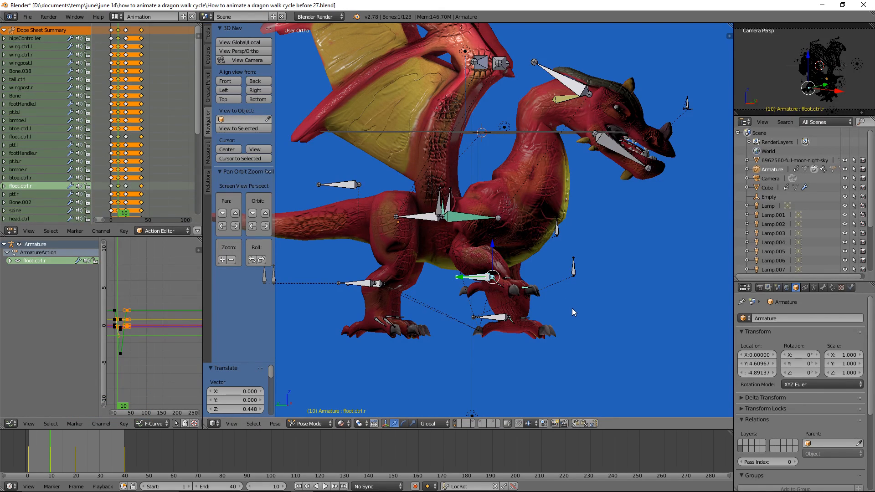
Step: Rotate the right front foot control about 29.7° around global X and lower it about 0.27 along Z at frame 10
{"action": "key", "text": "r"}
{"action": "key", "text": "x"}
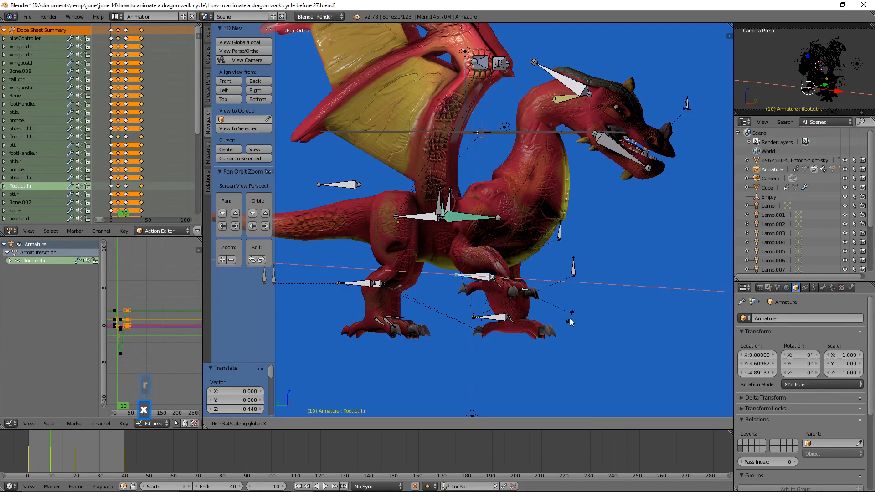
{"action": "left_click", "coordinate": [549, 349]}
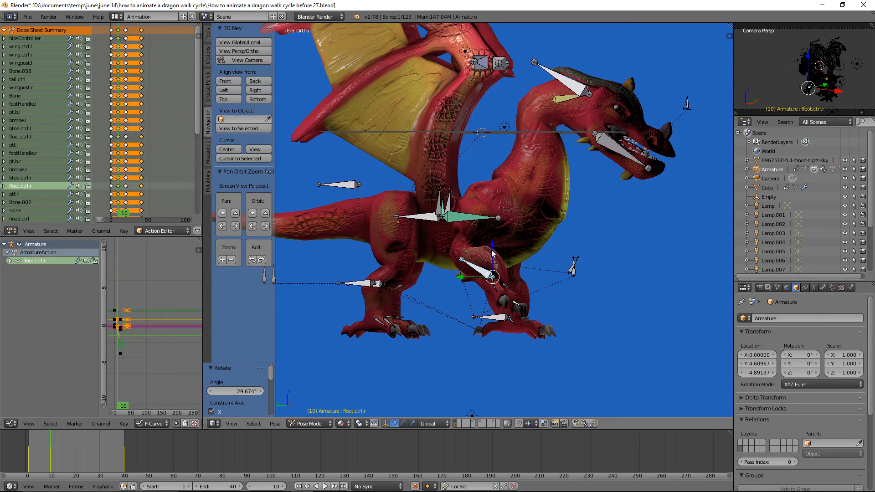
{"action": "left_click_drag", "start_coordinate": [493, 248], "coordinate": [493, 253]}
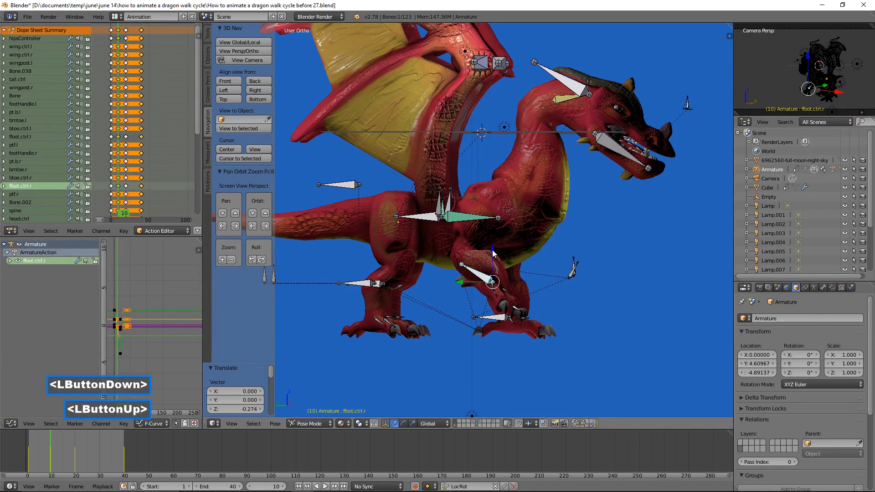
Step: Rotate the right front toe control about 30.6° around global X and keyframe all bones at frame 10
{"action": "left_click", "coordinate": [505, 289]}
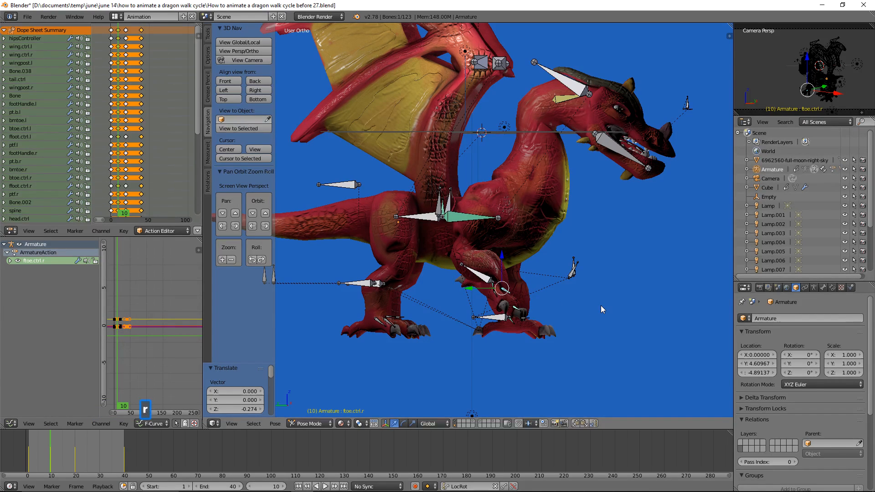
{"action": "key", "text": "r"}
{"action": "key", "text": "x"}
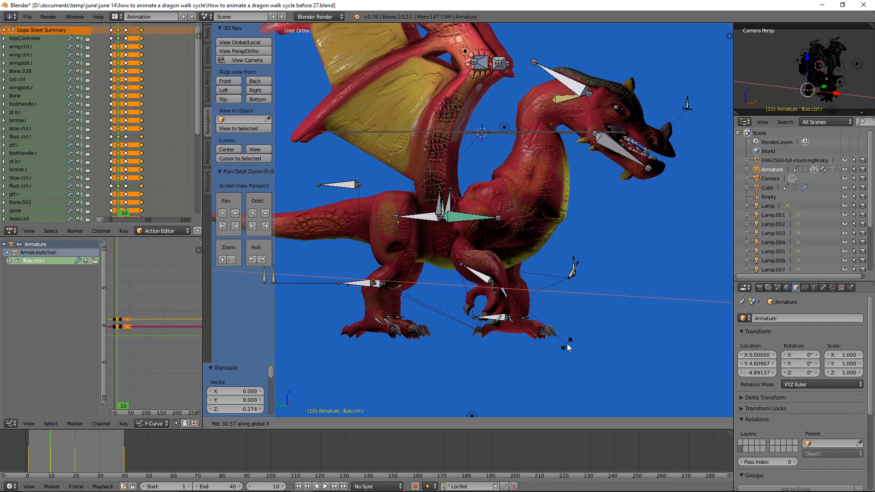
{"action": "left_click", "coordinate": [567, 347]}
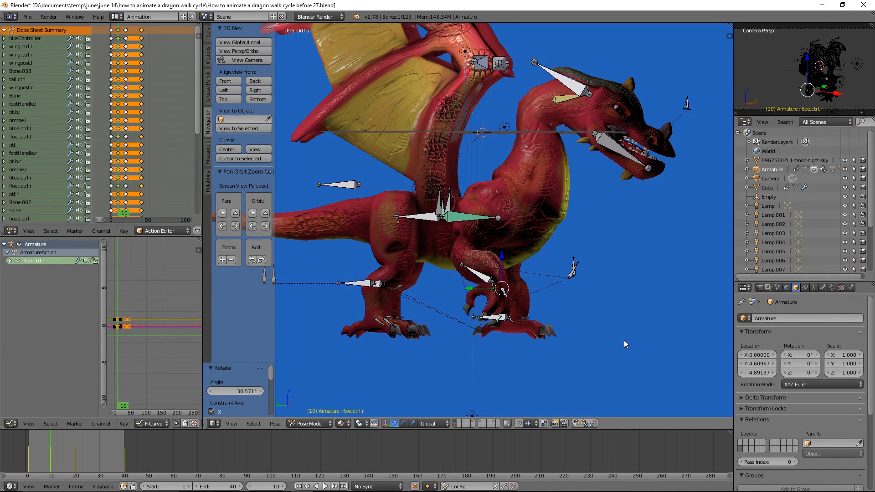
{"action": "key", "text": "a"}
{"action": "key", "text": "a"}
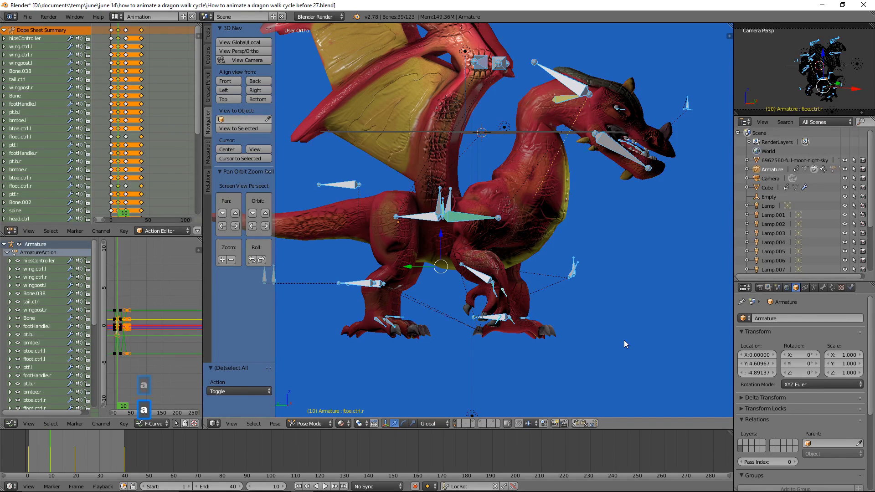
{"action": "key", "text": "i"}
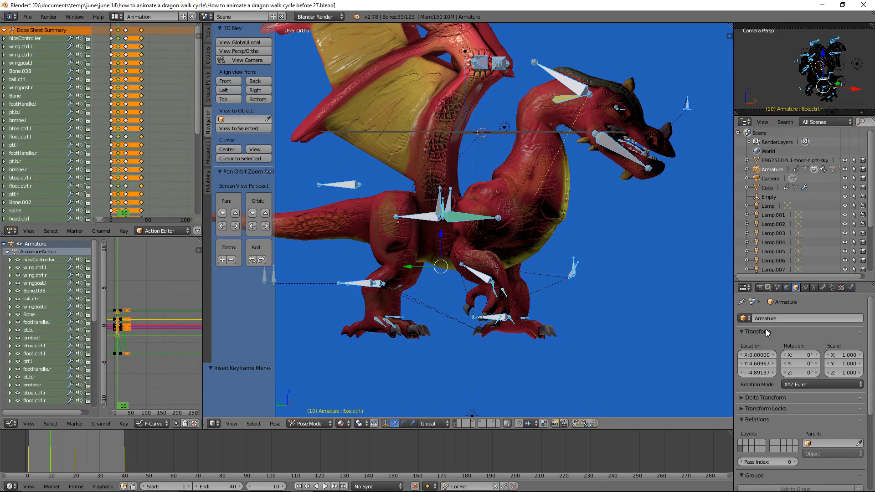
{"action": "left_click", "coordinate": [664, 287]}
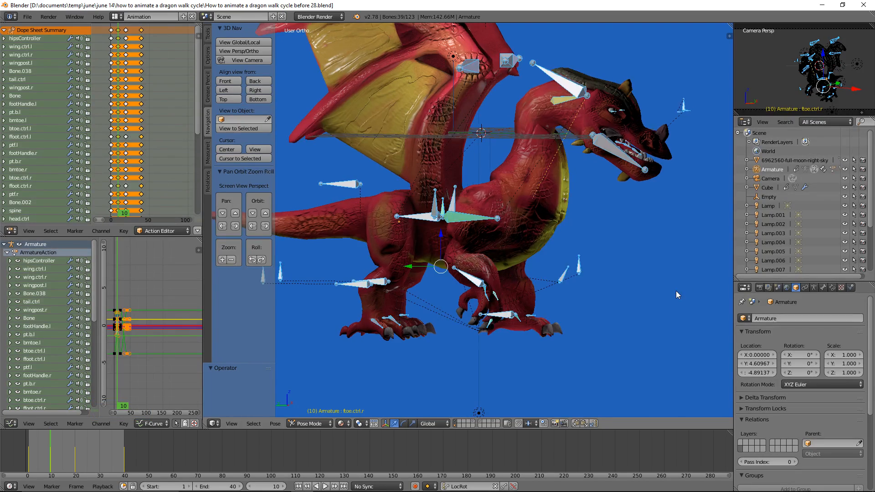
Step: Rotate the spine and right front foot controls together about 11.2° around global Y and shift them about 0.67 along X
{"action": "middle_click_drag", "start_coordinate": [676, 291], "coordinate": [594, 297]}
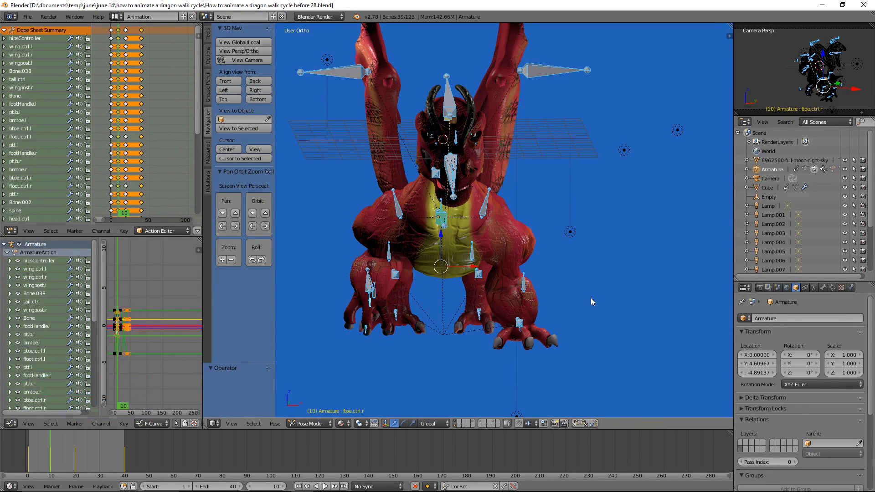
{"action": "key", "text": "a"}
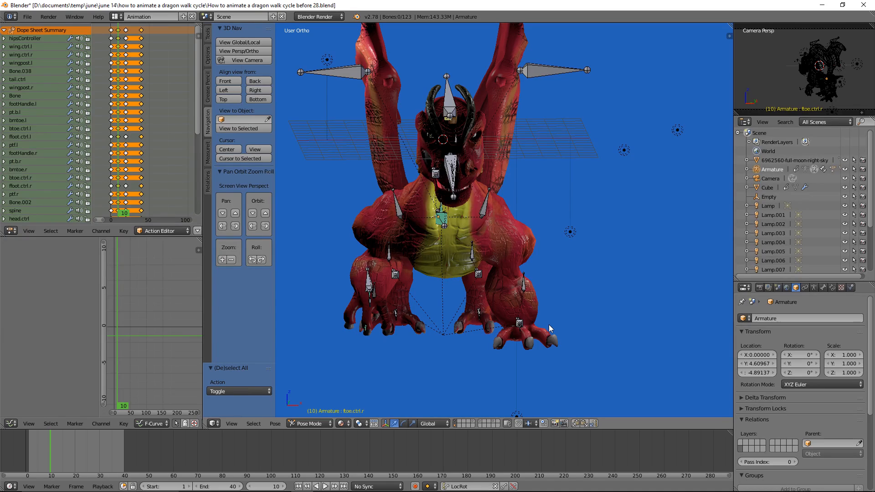
{"action": "left_click", "coordinate": [444, 214]}
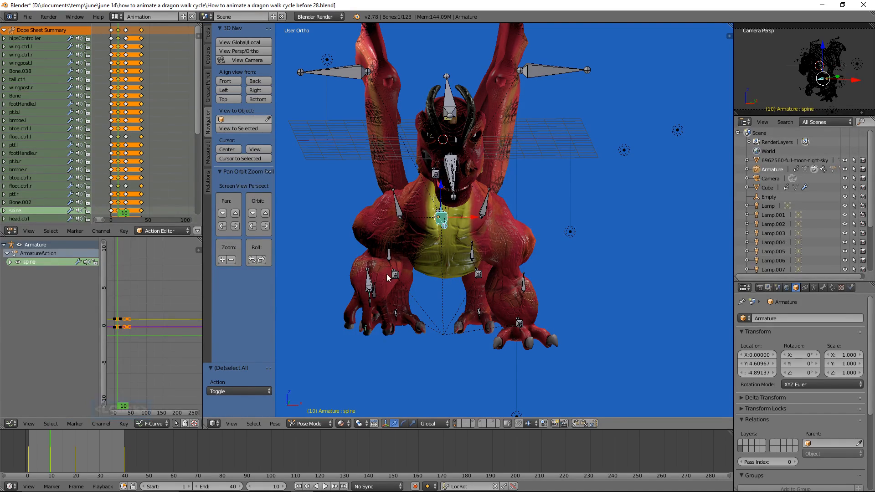
{"action": "left_click", "coordinate": [372, 279], "text": "shift"}
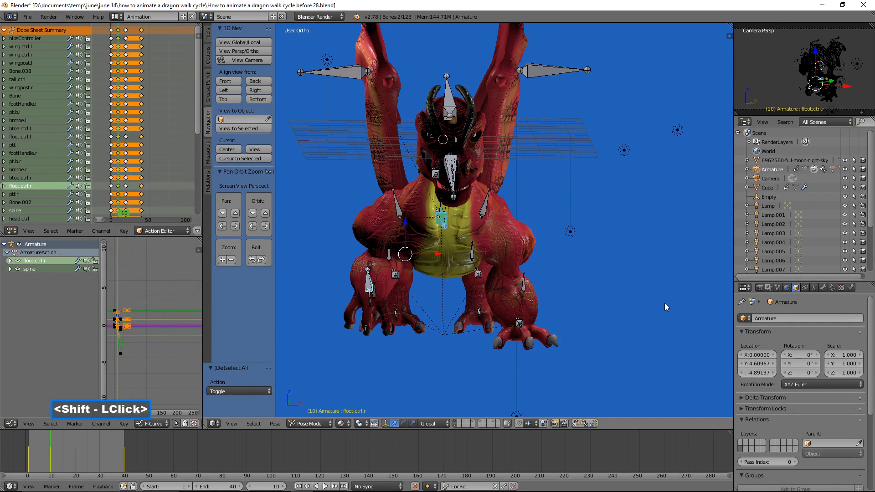
{"action": "key", "text": "r"}
{"action": "key", "text": "y"}
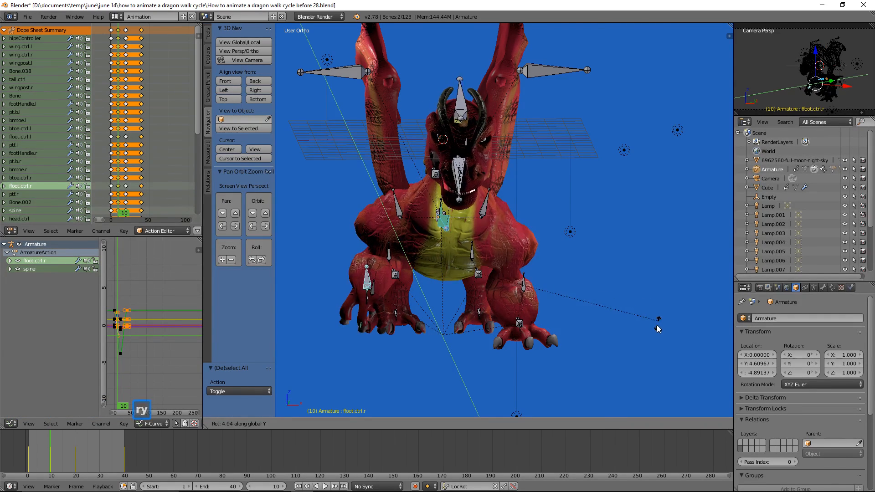
{"action": "left_click", "coordinate": [641, 349]}
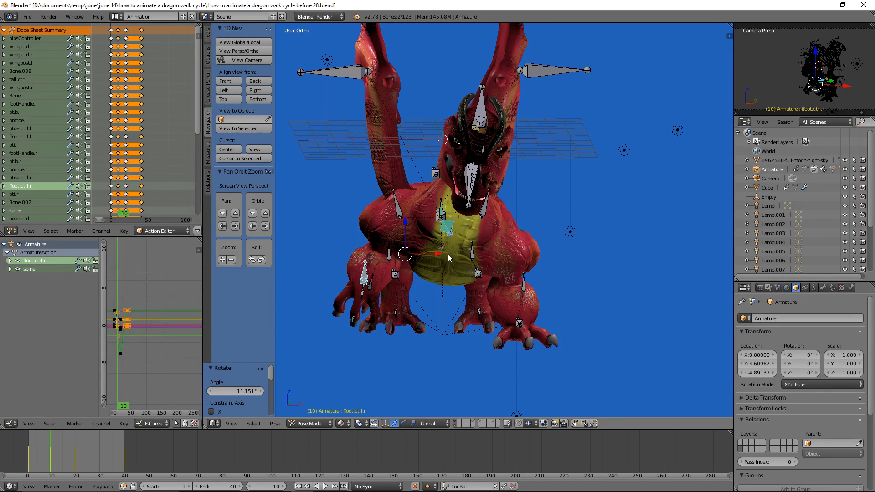
{"action": "left_click_drag", "start_coordinate": [438, 253], "coordinate": [451, 255]}
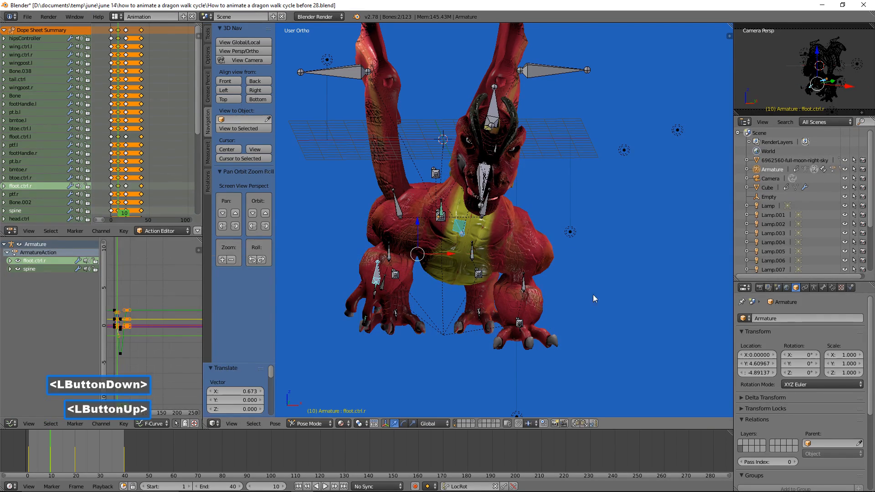
Step: Keyframe all bones at frame 10 with the tilted spine pose and clear the bone selection
{"action": "key", "text": "a"}
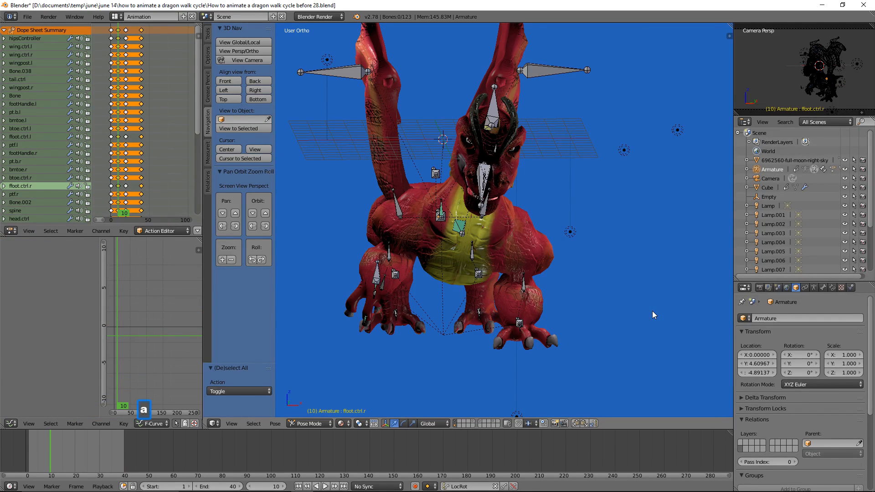
{"action": "key", "text": "a"}
{"action": "key", "text": "i"}
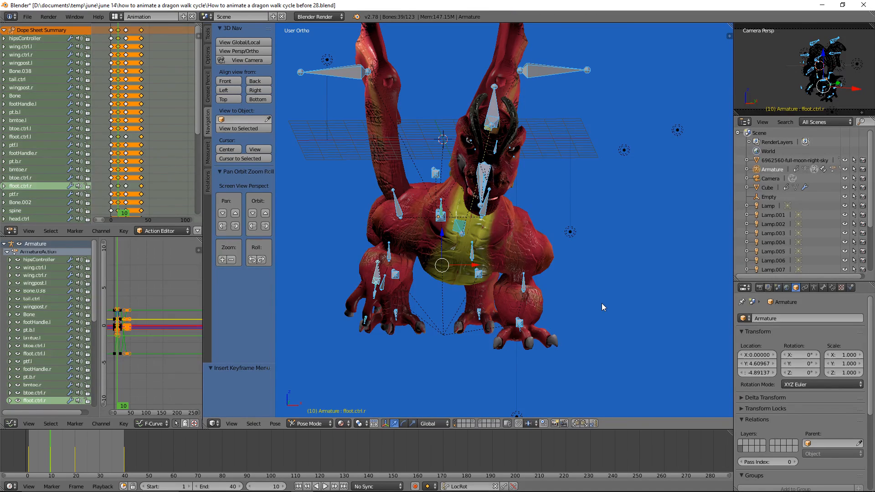
{"action": "key", "text": "a"}
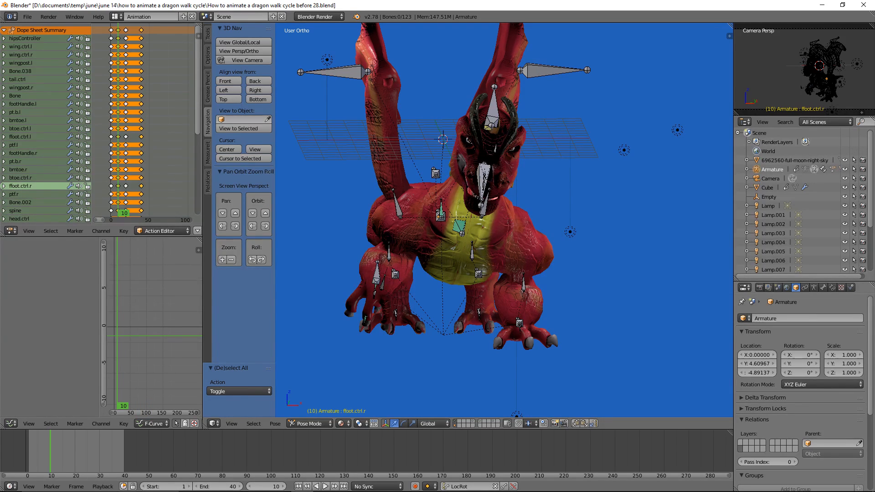
{"action": "left_click", "coordinate": [715, 190]}
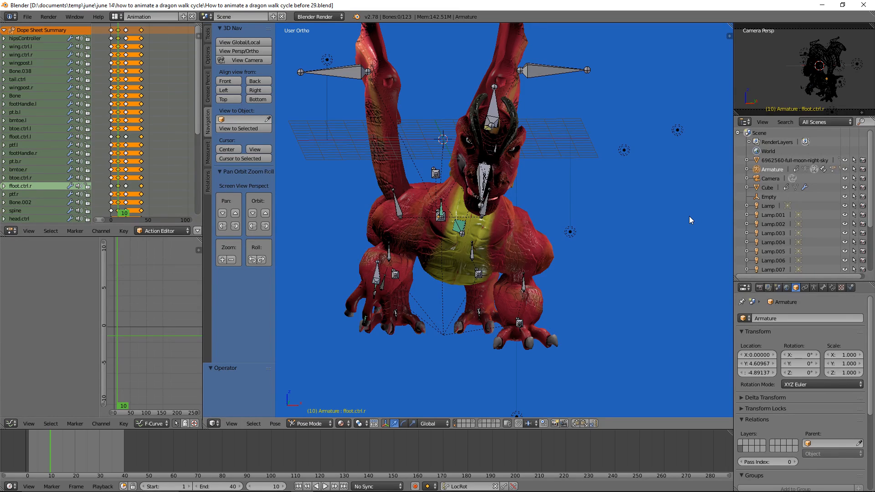
Step: Raise the hips controller 0.5 along Z and keyframe all bones at frame 10
{"action": "middle_click_drag", "start_coordinate": [689, 216], "coordinate": [584, 202]}
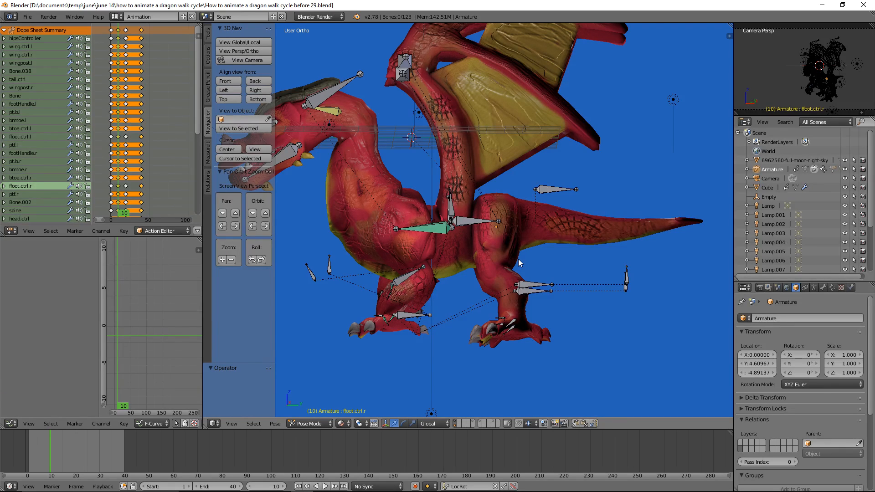
{"action": "left_click", "coordinate": [471, 224]}
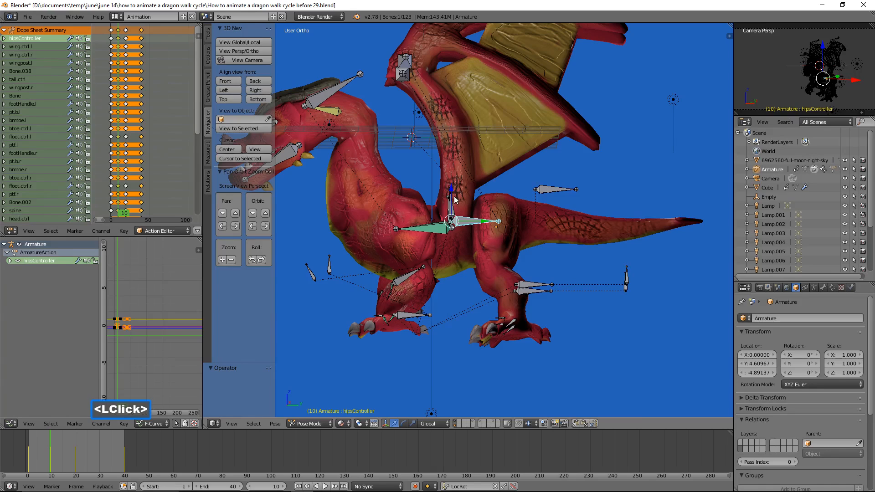
{"action": "left_click_drag", "start_coordinate": [450, 193], "coordinate": [451, 183]}
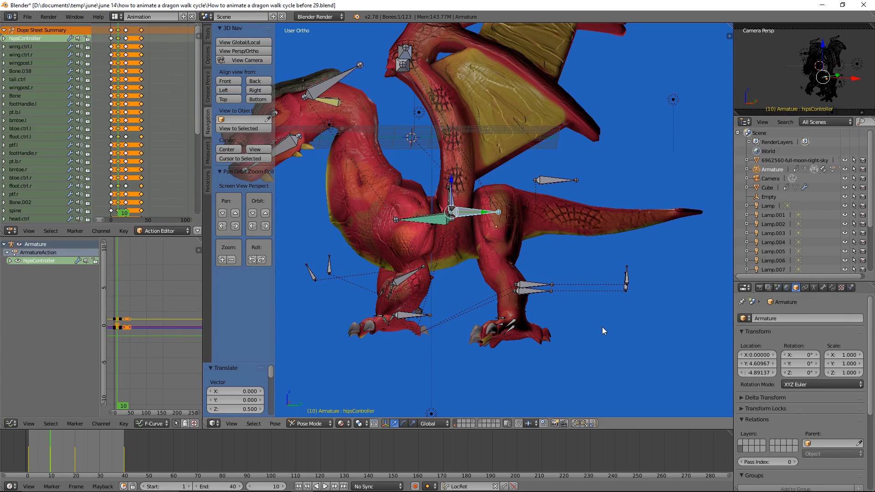
{"action": "key", "text": "a"}
{"action": "key", "text": "a"}
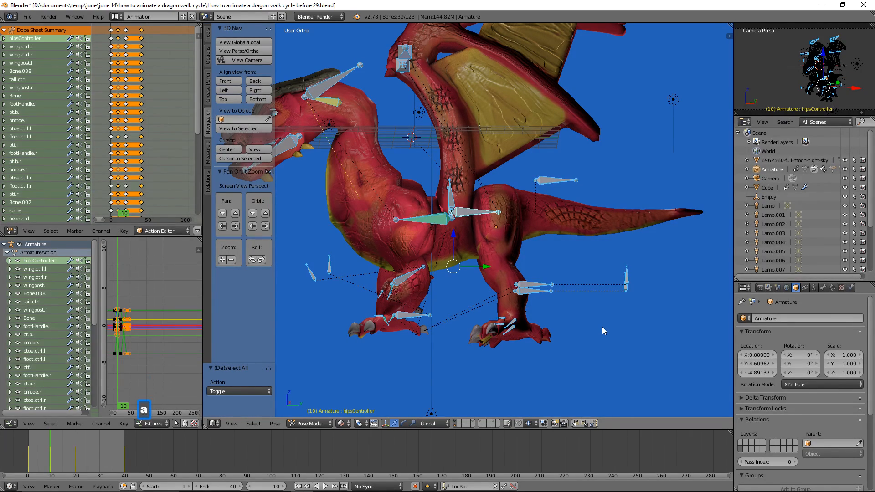
{"action": "key", "text": "i"}
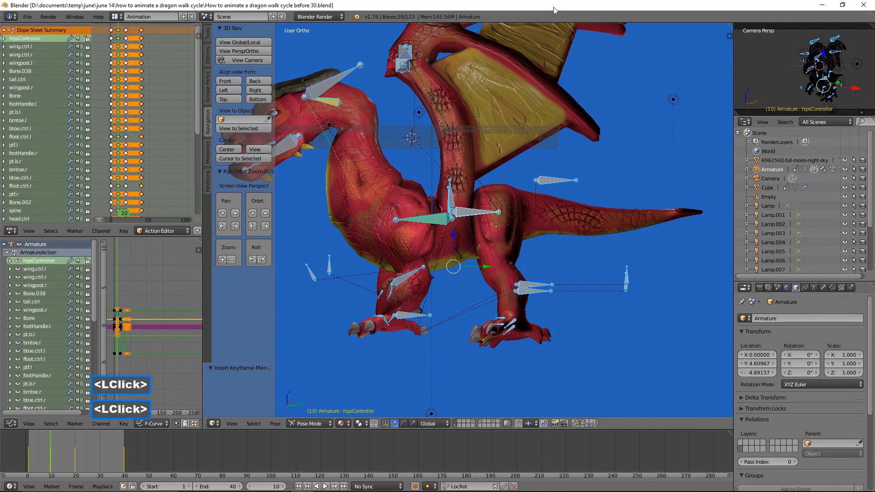
Step: Shift the right front foot control about 0.8 along X, toward the middle of the body
{"action": "middle_click_drag", "start_coordinate": [489, 231], "coordinate": [597, 236]}
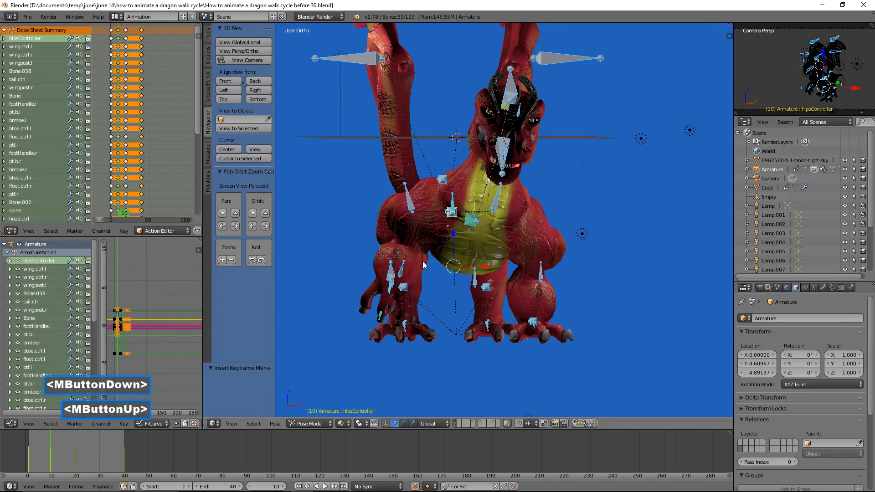
{"action": "left_click", "coordinate": [390, 276]}
{"action": "left_click_drag", "start_coordinate": [424, 279], "coordinate": [436, 280]}
Step: Raise the spine control about 0.47 along Z at frame 10
{"action": "middle_click_drag", "start_coordinate": [590, 259], "coordinate": [494, 253]}
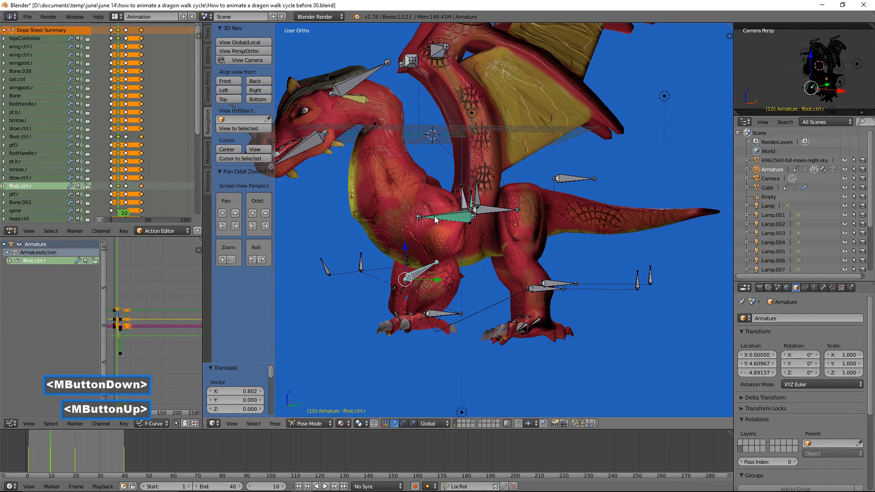
{"action": "left_click", "coordinate": [435, 217]}
{"action": "left_click_drag", "start_coordinate": [474, 191], "coordinate": [475, 181]}
Step: Pull the head control back about 0.38 along Y and keyframe all bones at frame 10
{"action": "mouse_move", "coordinate": [389, 237]}
{"action": "middle_mouse_down"}
{"action": "mouse_move", "coordinate": [488, 239]}
{"action": "mouse_move", "coordinate": [392, 249]}
{"action": "middle_mouse_up"}
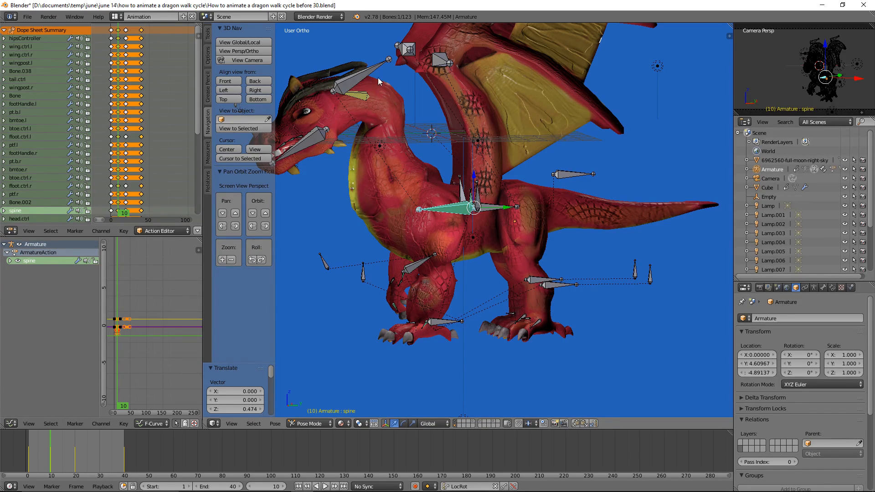
{"action": "left_click", "coordinate": [362, 77]}
{"action": "left_click_drag", "start_coordinate": [369, 91], "coordinate": [375, 93]}
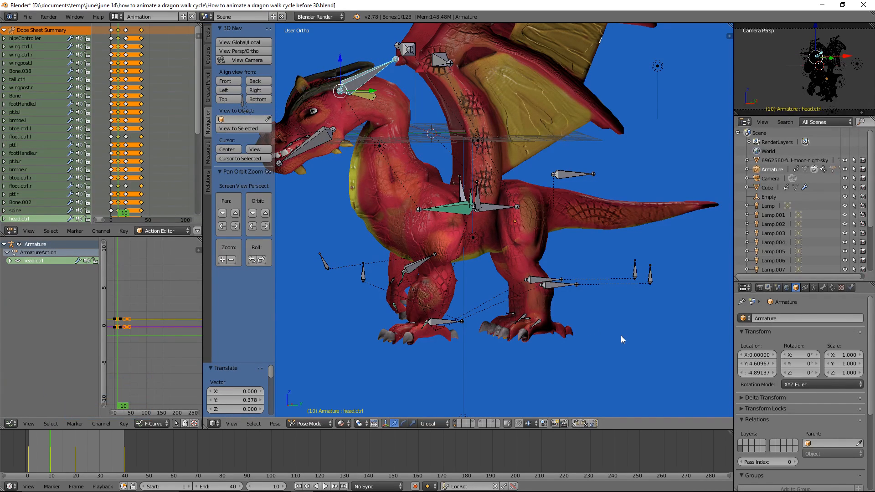
{"action": "key", "text": "a"}
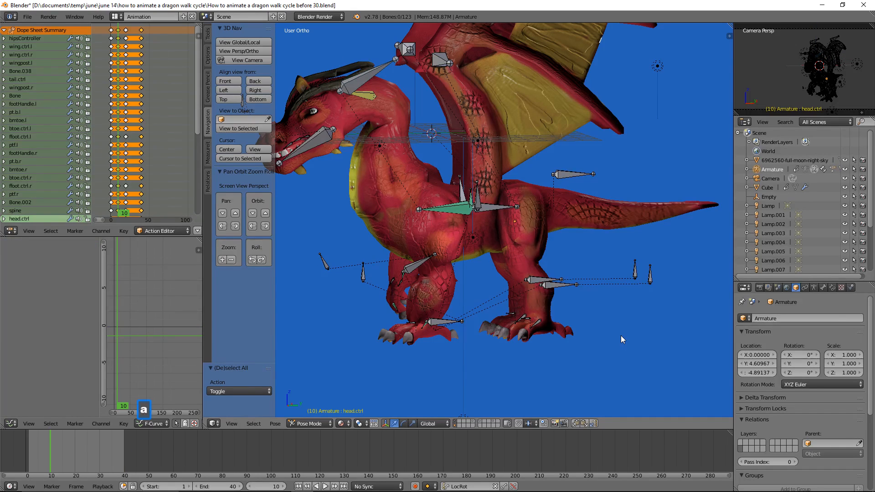
{"action": "key", "text": "a"}
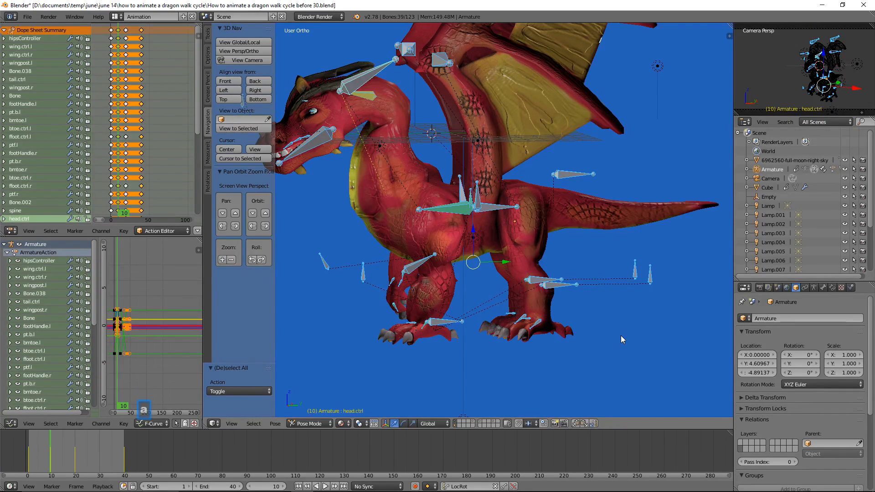
{"action": "key", "text": "i"}
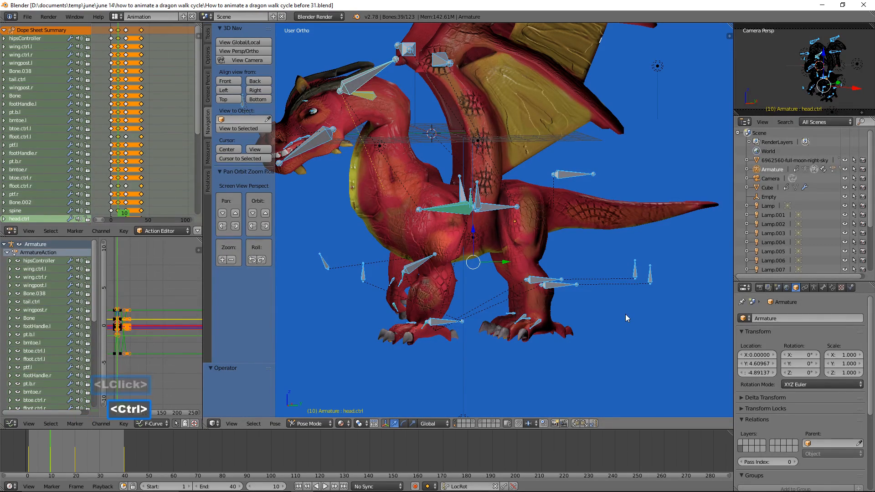
Step: Copy the frame 10 pose of all bones and go to frame 30
{"action": "middle_click_drag", "start_coordinate": [625, 313], "coordinate": [649, 391], "text": "ctrl"}
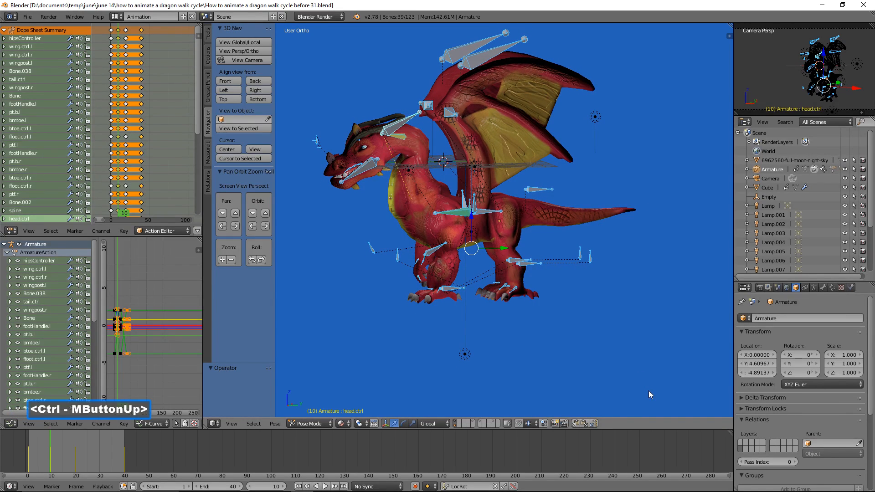
{"action": "middle_click_drag", "start_coordinate": [669, 306], "coordinate": [673, 319], "text": "shift"}
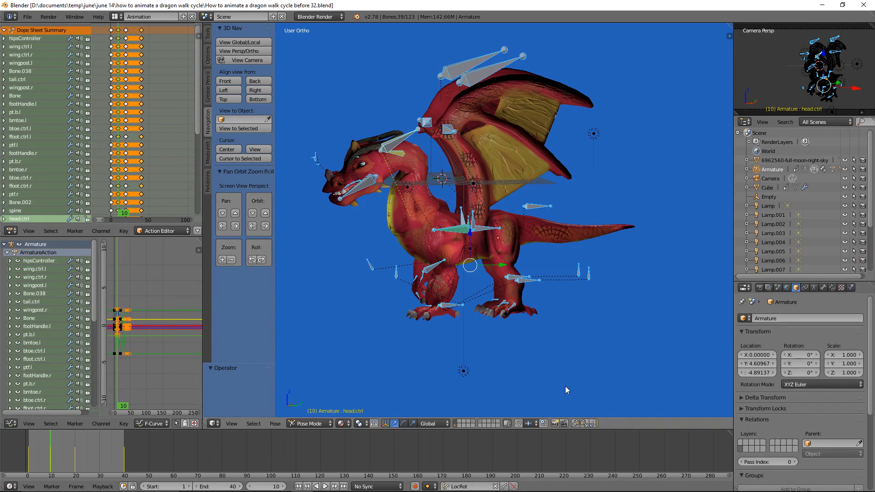
{"action": "left_click", "coordinate": [576, 424]}
{"action": "right_click", "coordinate": [54, 452]}
{"action": "right_click_drag", "start_coordinate": [65, 455], "coordinate": [99, 457]}
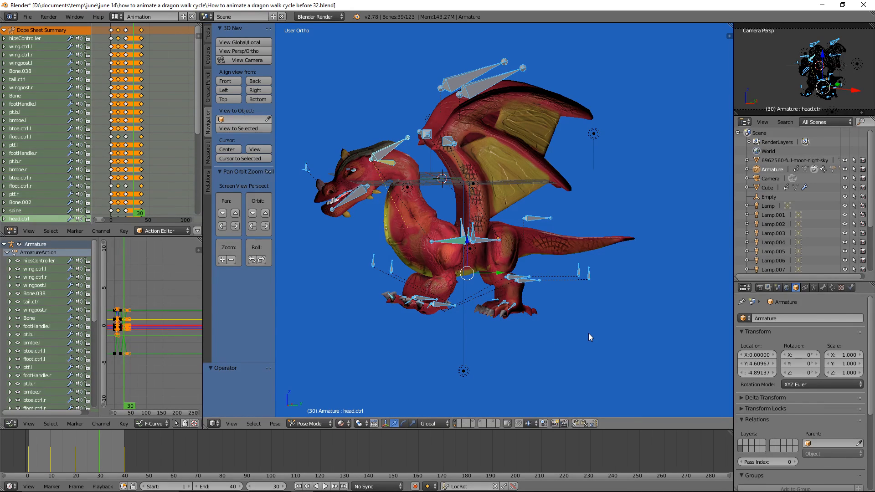
Step: Paste the copied pose mirrored at frame 30 with all bones keyframed, and set the animation's end frame to 39
{"action": "left_click", "coordinate": [594, 425]}
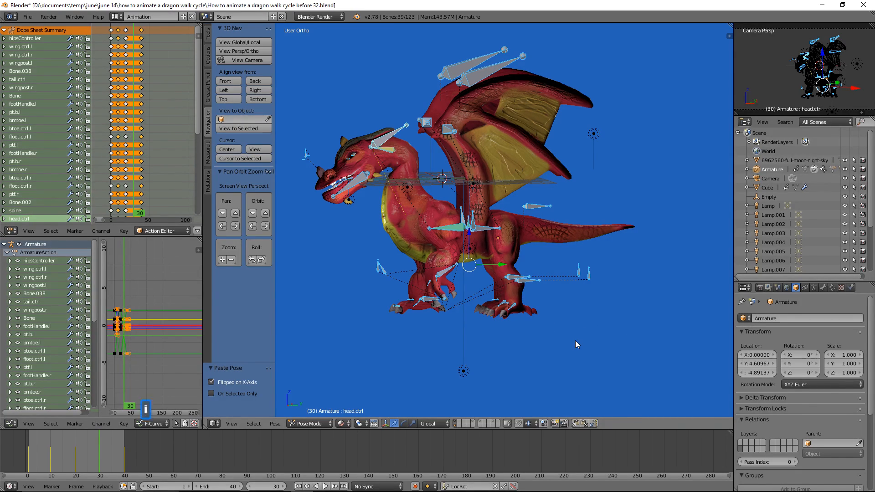
{"action": "key", "text": "i"}
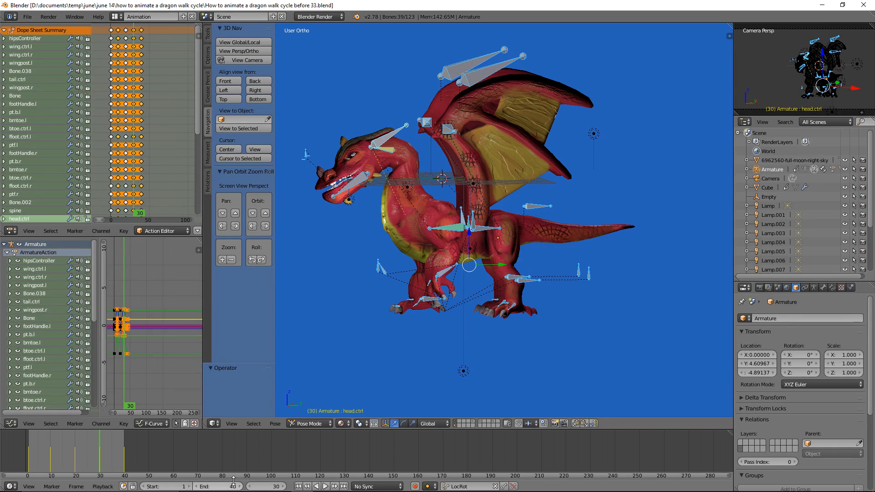
{"action": "right_click_drag", "start_coordinate": [102, 455], "coordinate": [123, 462]}
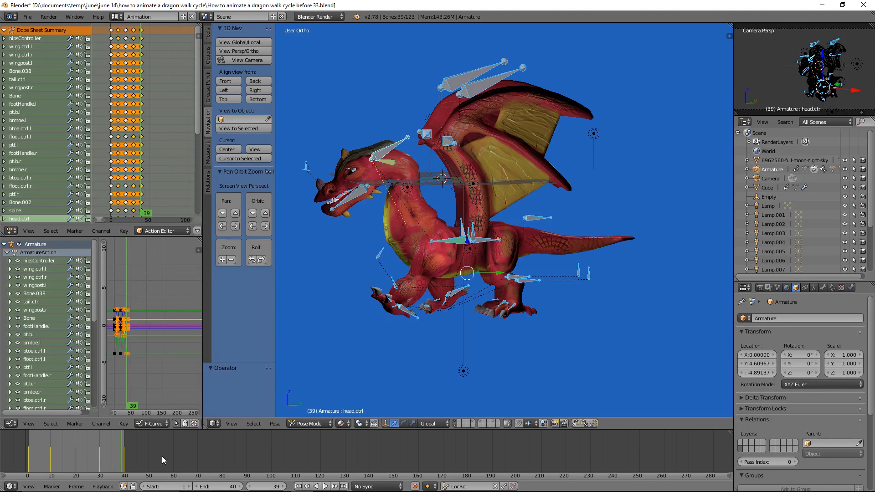
{"action": "key", "text": "e"}
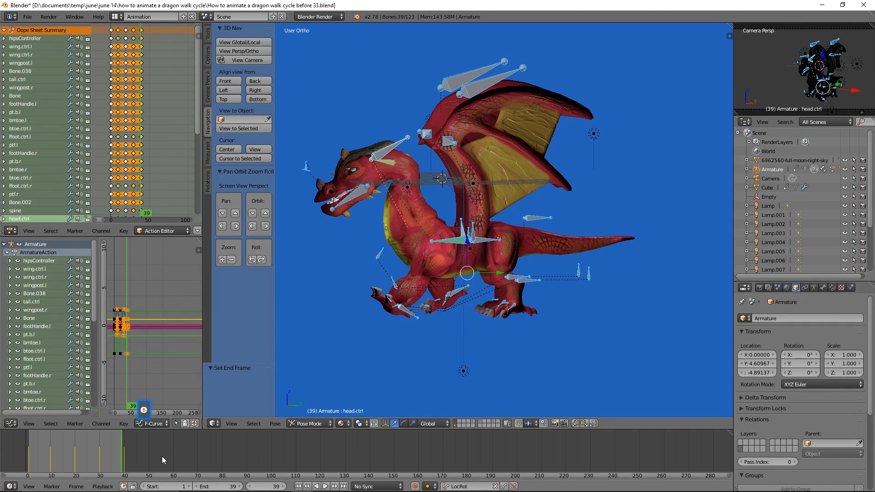
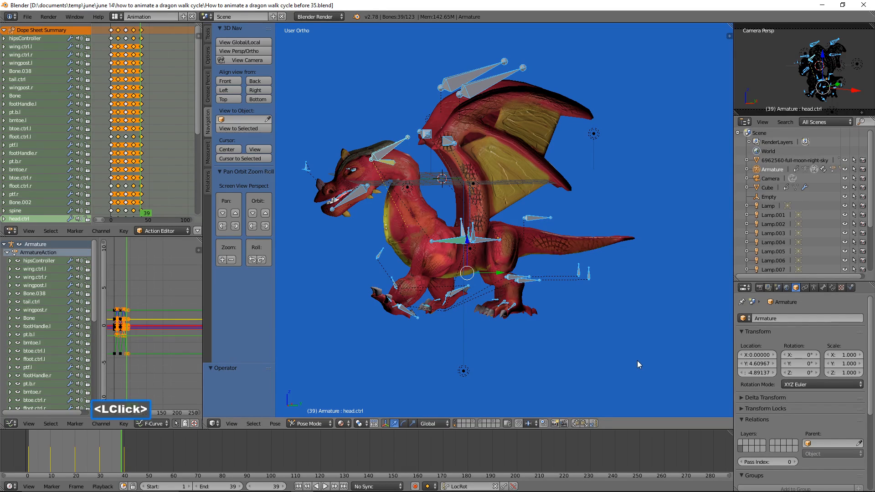
Step: Play the walk cycle from frame 1 with only renderable objects shown and inspect the leg motion from the front and side
{"action": "left_click", "coordinate": [299, 486]}
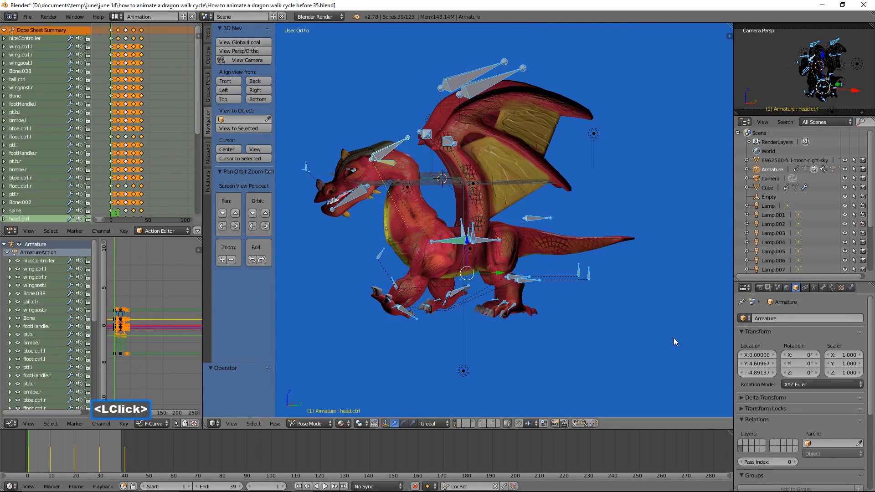
{"action": "key", "text": "n"}
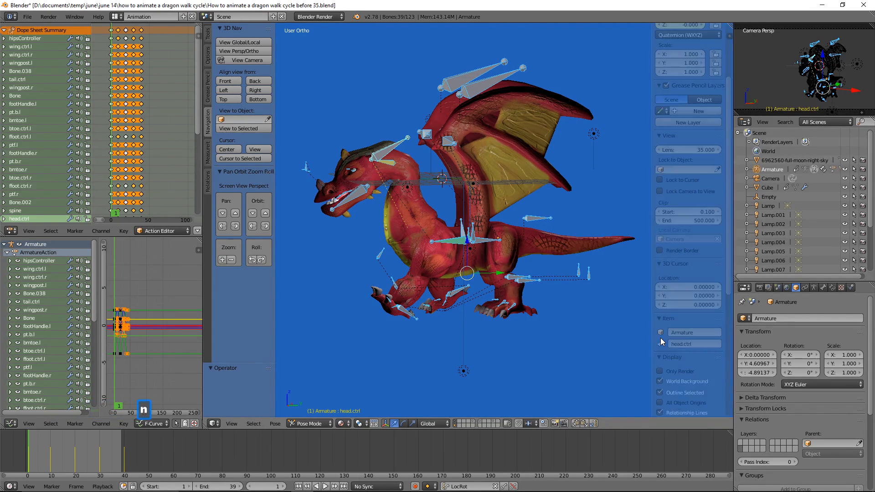
{"action": "left_click", "coordinate": [661, 370]}
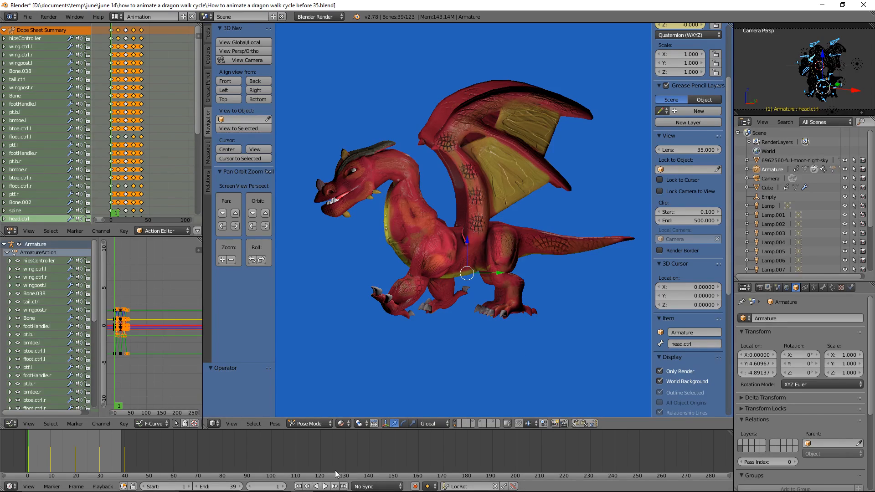
{"action": "left_click", "coordinate": [325, 486]}
{"action": "middle_click_drag", "start_coordinate": [414, 341], "coordinate": [471, 350]}
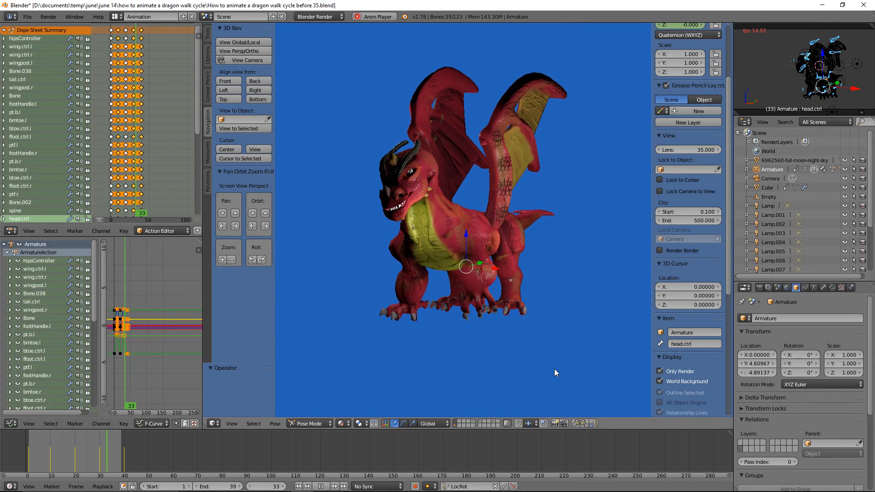
{"action": "left_click", "coordinate": [325, 487]}
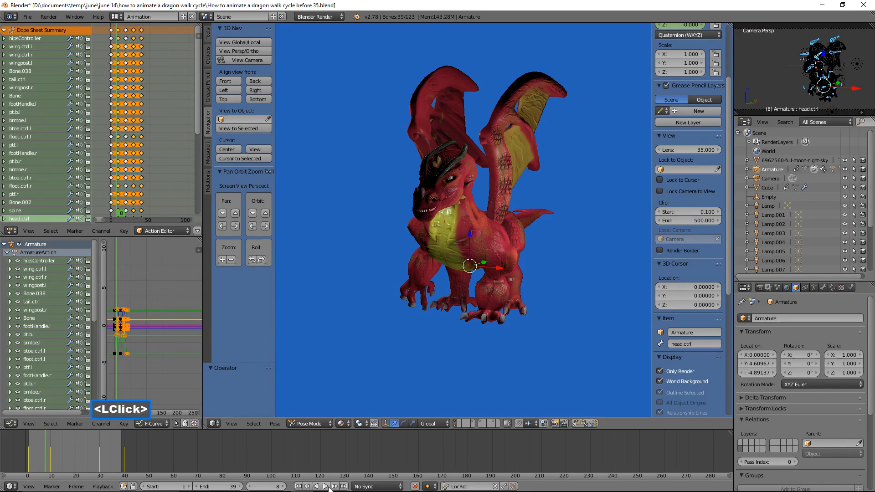
{"action": "middle_click_drag", "start_coordinate": [576, 318], "coordinate": [524, 301]}
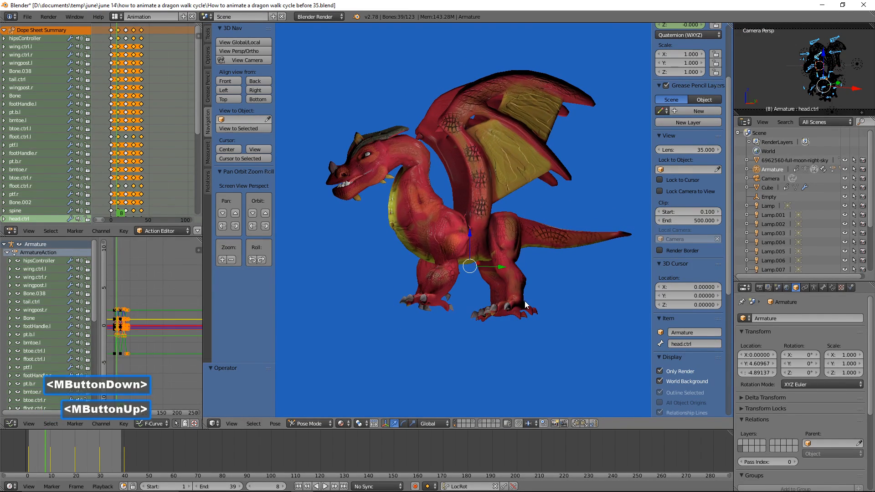
{"action": "left_click", "coordinate": [660, 371]}
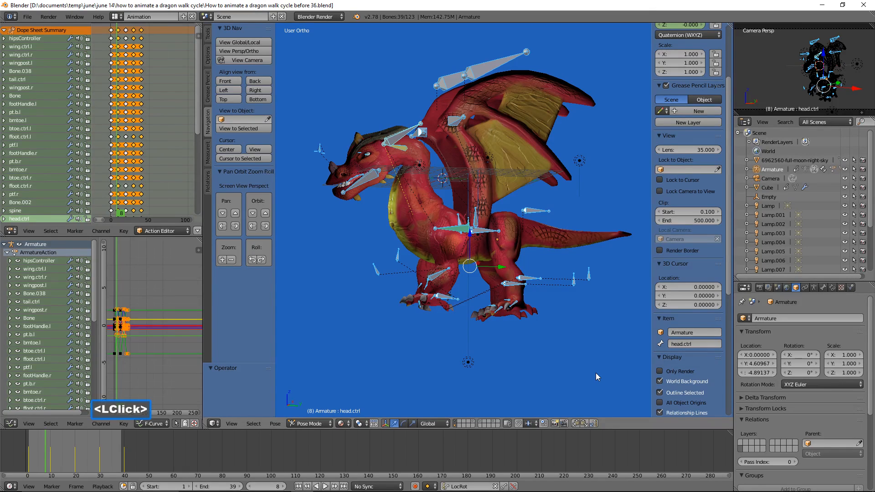
Step: At frame 1, move the left hind foot control back about 2.0 along Y
{"action": "left_click", "coordinate": [298, 486]}
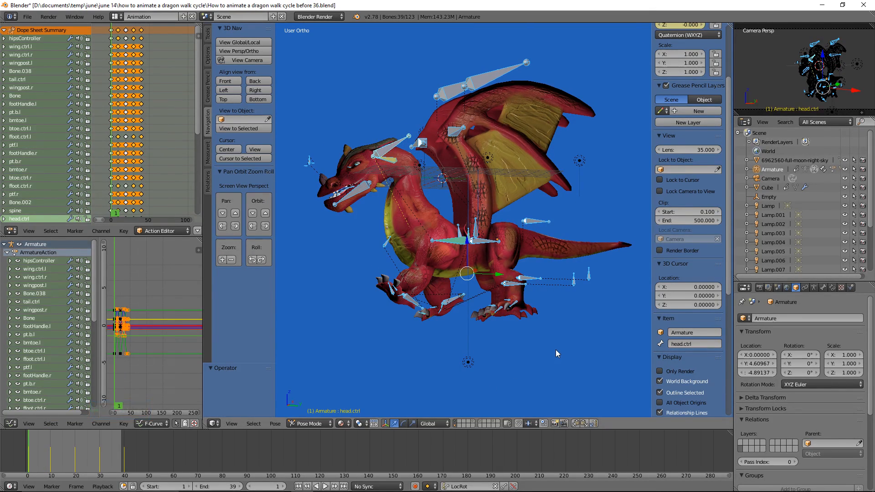
{"action": "key", "text": "a"}
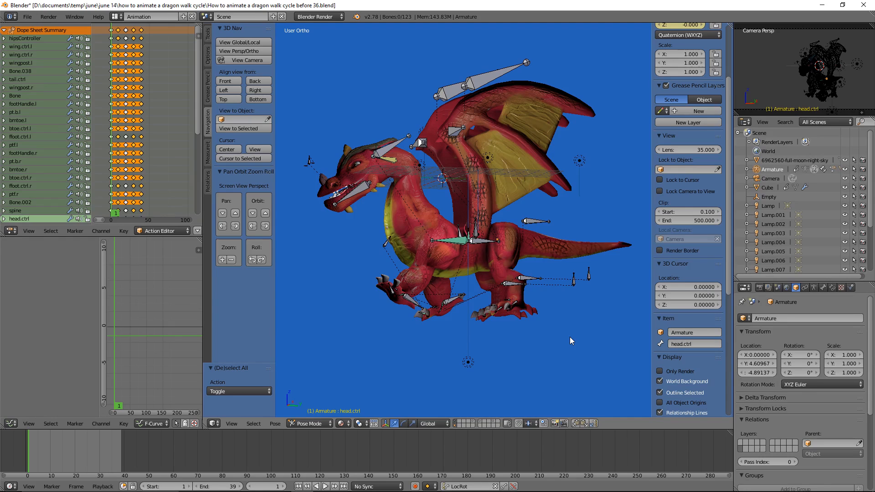
{"action": "left_click", "coordinate": [604, 6]}
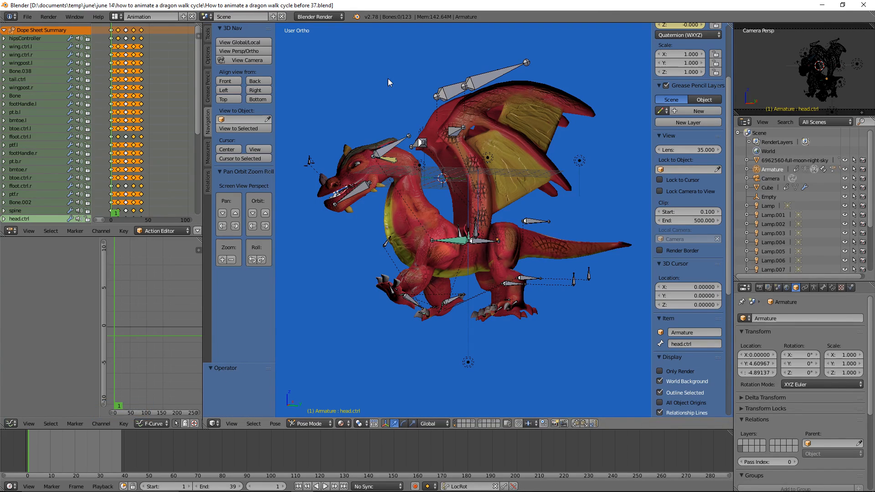
{"action": "left_click", "coordinate": [267, 92]}
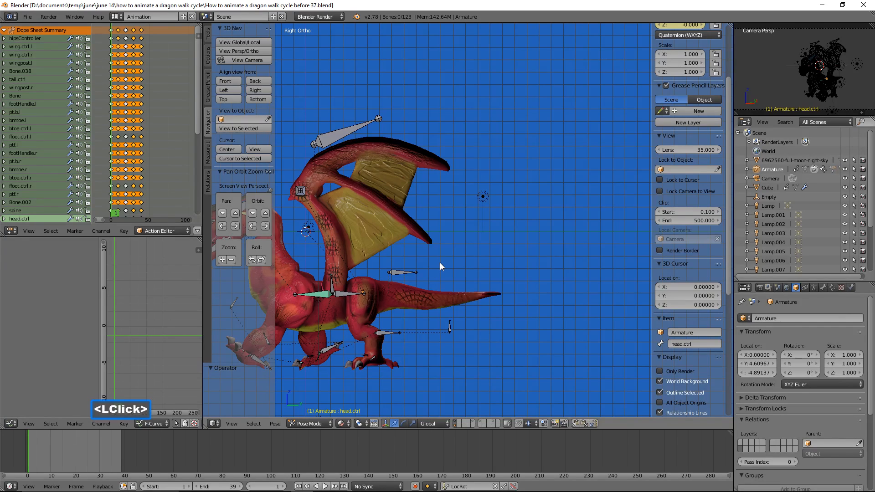
{"action": "middle_click_drag", "start_coordinate": [404, 297], "coordinate": [517, 236], "text": "shift"}
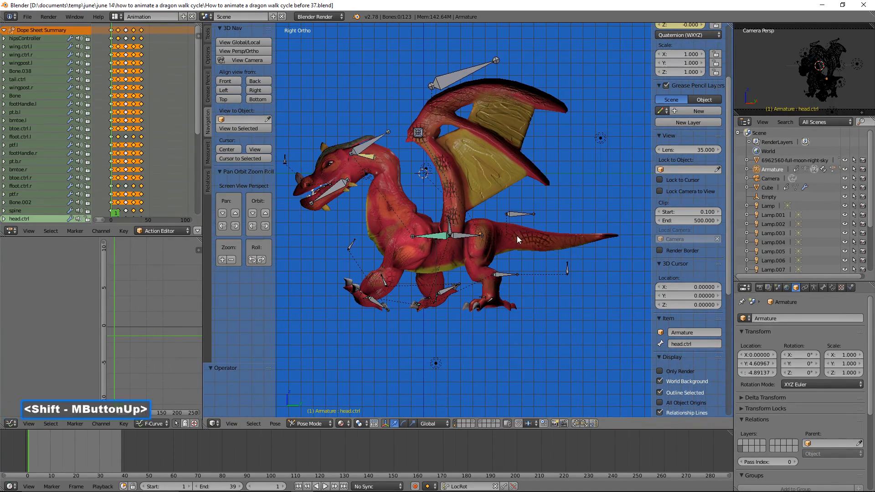
{"action": "left_click", "coordinate": [502, 279]}
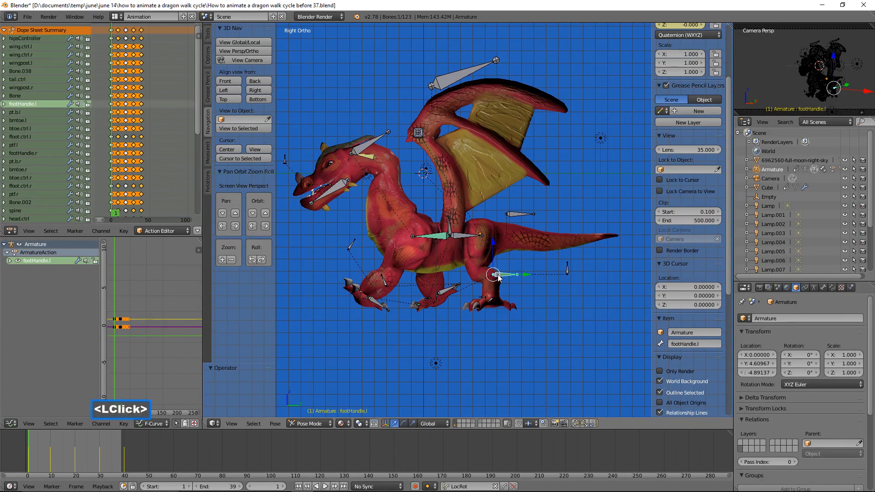
{"action": "left_click_drag", "start_coordinate": [527, 278], "coordinate": [549, 278]}
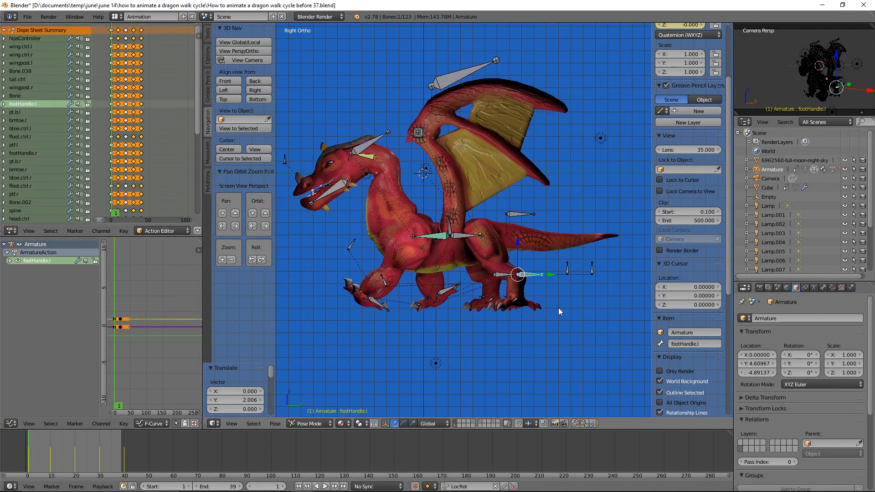
{"action": "key", "text": "a"}
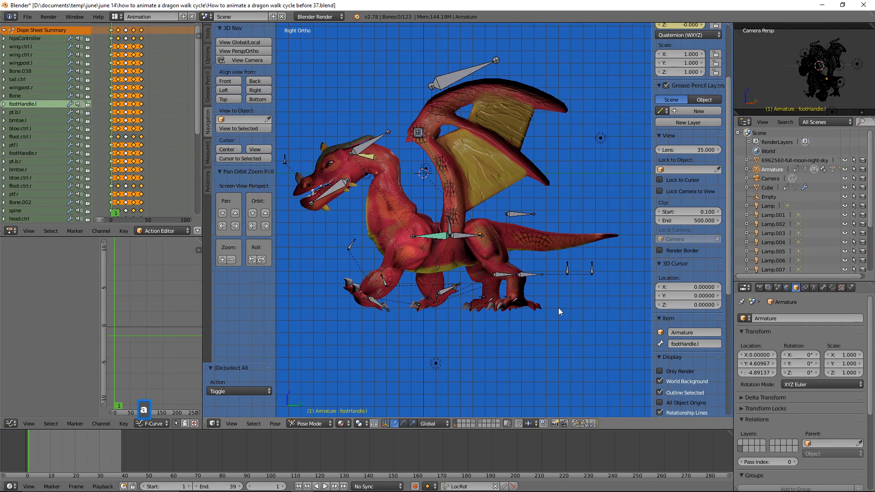
Step: Move the right hind foot control forward about 1.67 along Y at frame 1
{"action": "middle_click_drag", "start_coordinate": [491, 303], "coordinate": [503, 290]}
{"action": "left_click", "coordinate": [495, 275]}
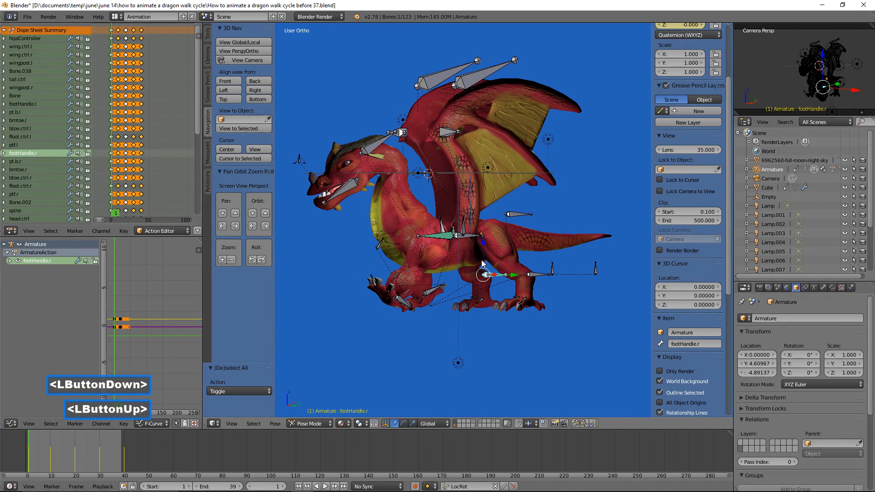
{"action": "left_click", "coordinate": [268, 89]}
{"action": "left_click_drag", "start_coordinate": [520, 275], "coordinate": [496, 278]}
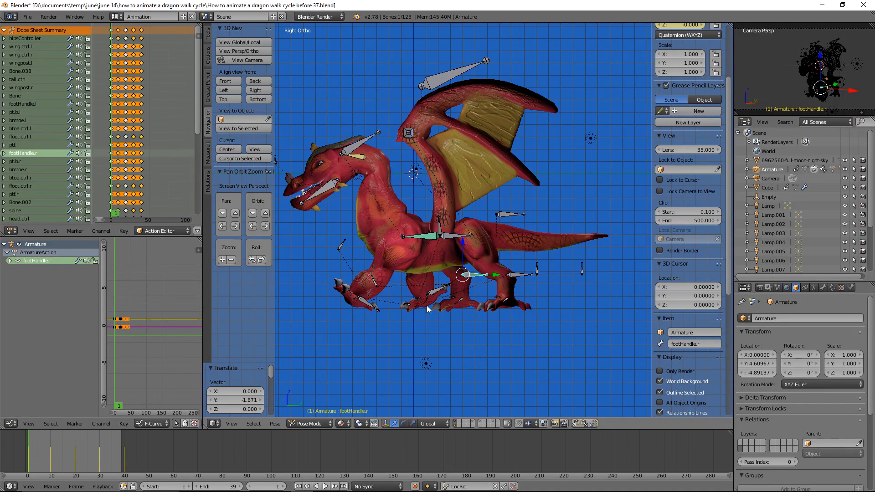
Step: Shift the right hind foot control about 0.41 along X, toward the middle of the body
{"action": "middle_click_drag", "start_coordinate": [412, 332], "coordinate": [500, 321]}
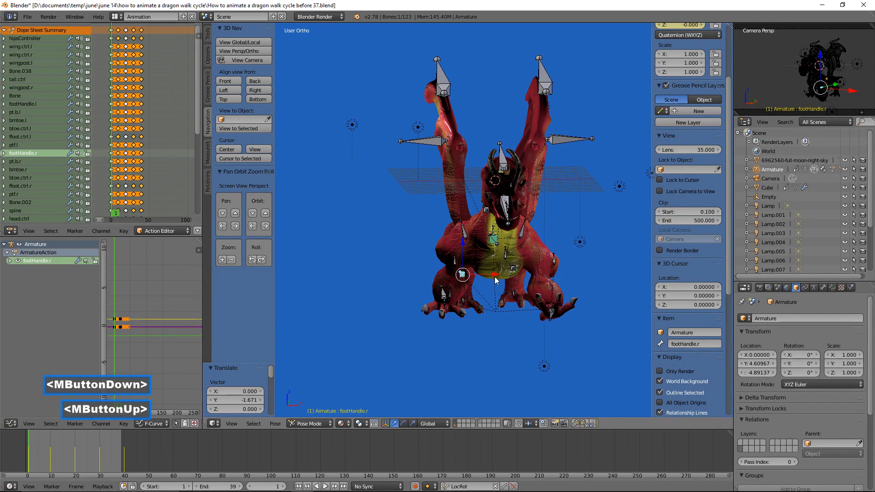
{"action": "left_click_drag", "start_coordinate": [496, 276], "coordinate": [501, 276]}
{"action": "middle_click_drag", "start_coordinate": [550, 280], "coordinate": [474, 288]}
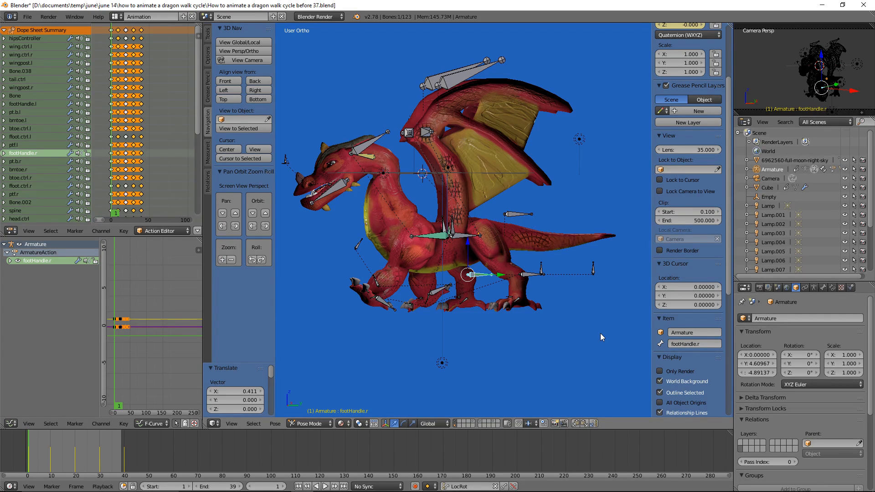
Step: Keyframe all bones at frame 1 and copy their pose
{"action": "key", "text": "a"}
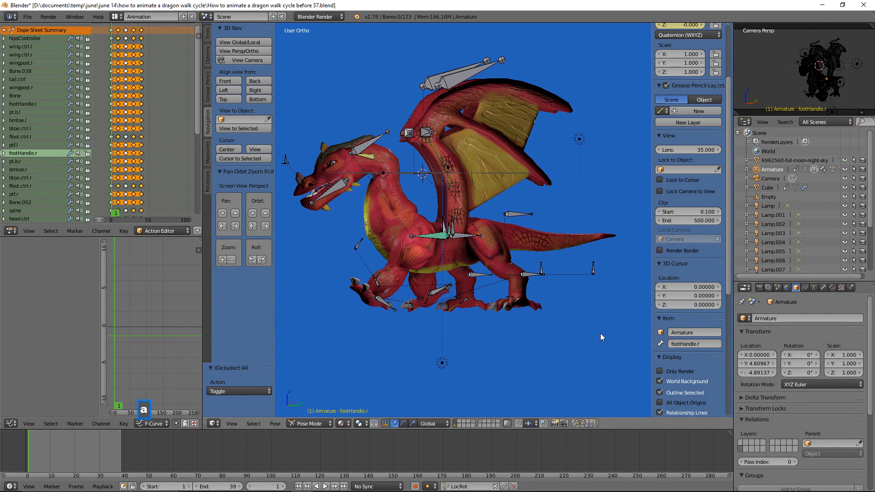
{"action": "key", "text": "a"}
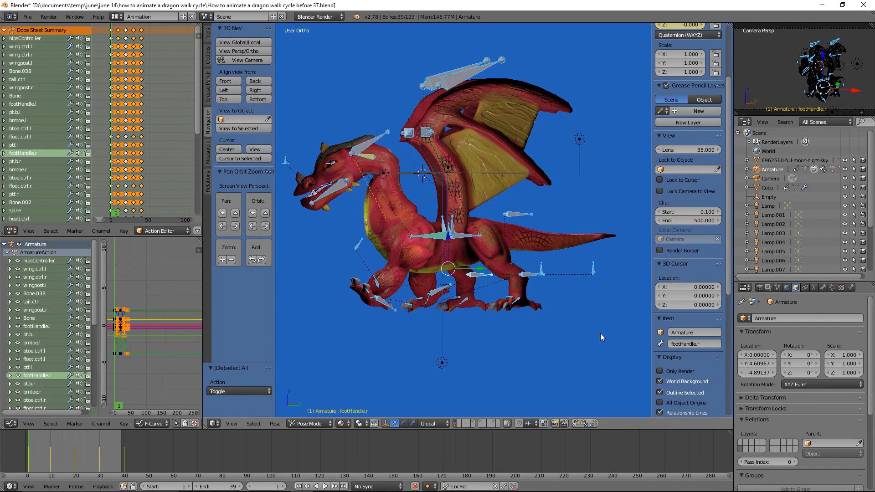
{"action": "key", "text": "i"}
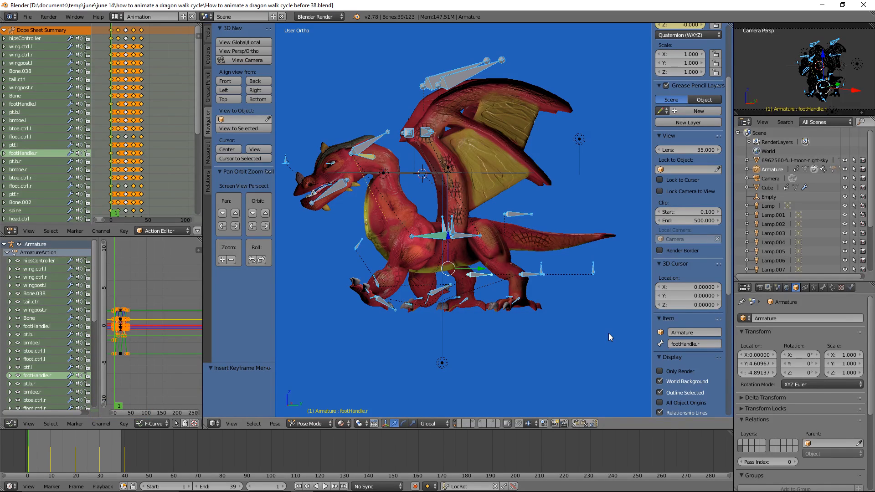
{"action": "left_click", "coordinate": [577, 423]}
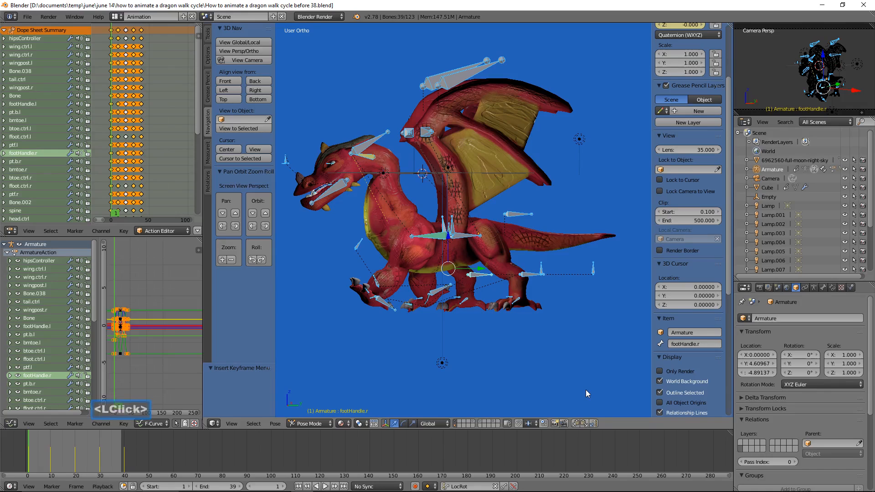
Step: Paste the copied pose mirrored at frame 20 and keyframe all bones there
{"action": "right_click_drag", "start_coordinate": [29, 453], "coordinate": [75, 466]}
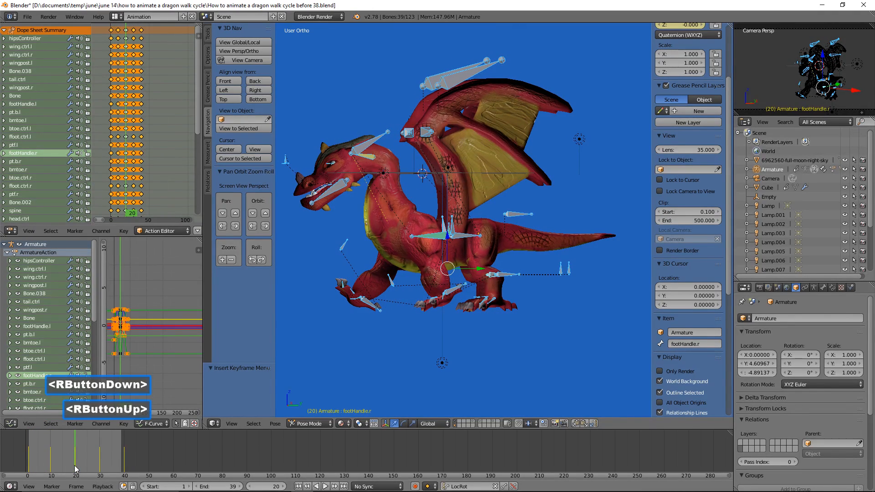
{"action": "left_click", "coordinate": [594, 424]}
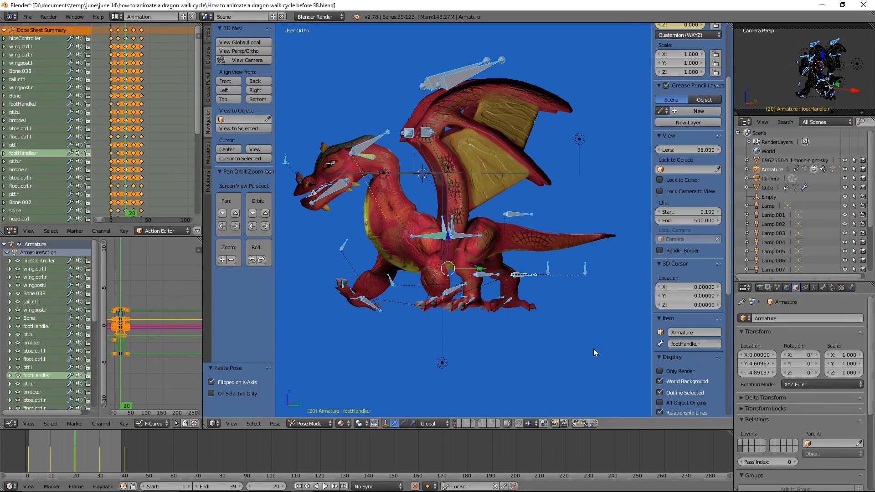
{"action": "key", "text": "i"}
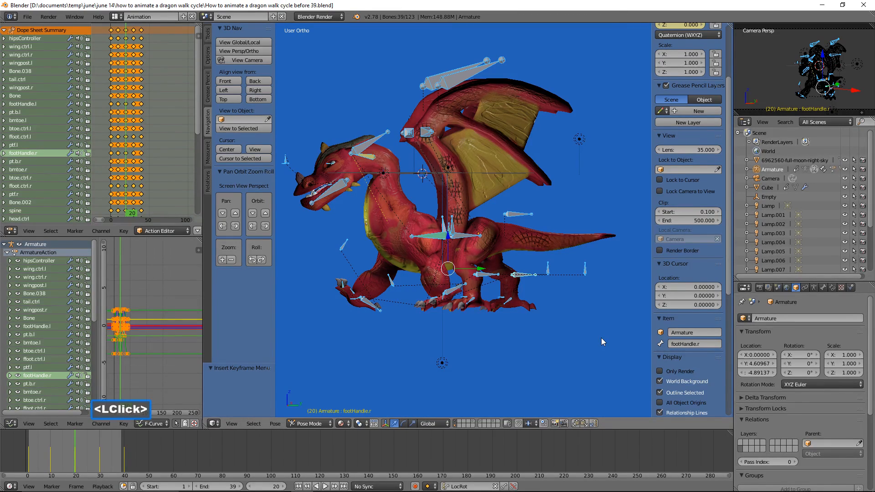
Step: Duplicate all keyframes from frame 1 to frame 40, matching the end of the walk cycle to its start
{"action": "key", "text": "a"}
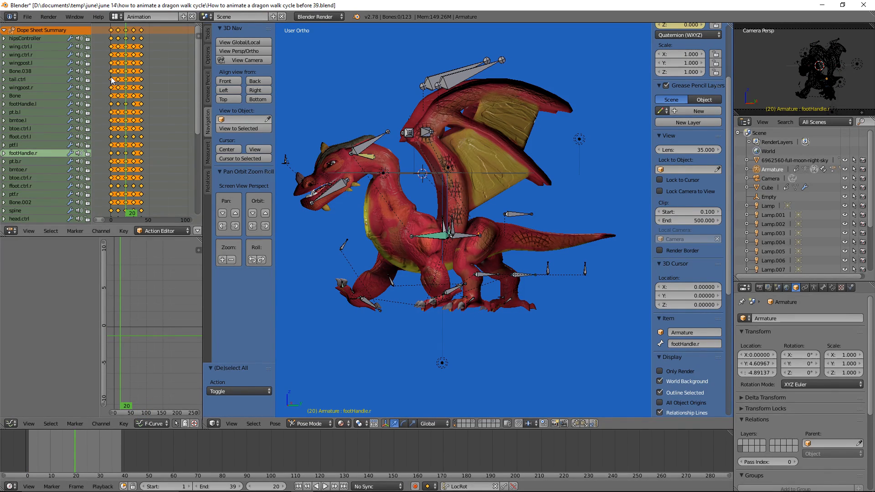
{"action": "right_click", "coordinate": [127, 29]}
{"action": "key", "text": "alt+a"}
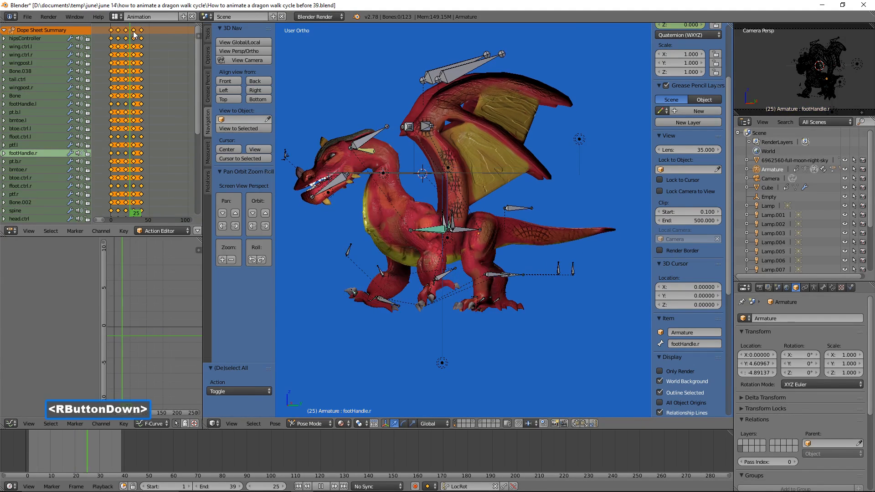
{"action": "right_click_drag", "start_coordinate": [139, 35], "coordinate": [141, 37]}
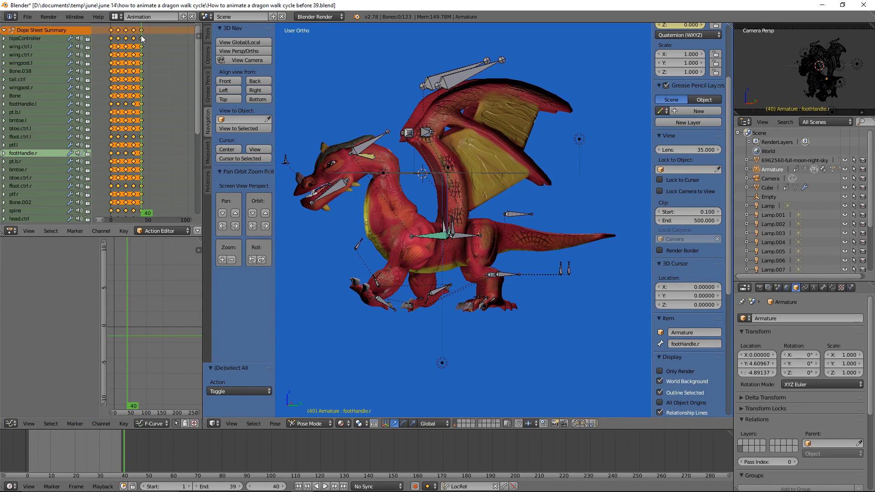
{"action": "left_click", "coordinate": [111, 30]}
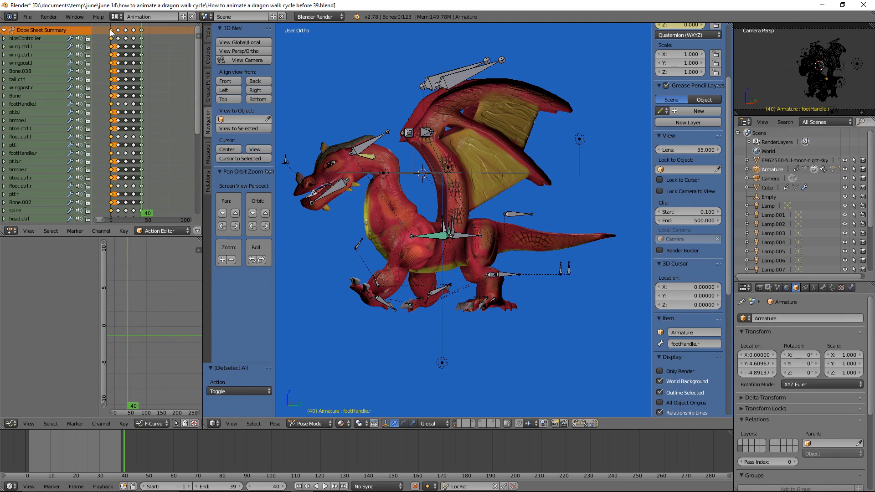
{"action": "key", "text": "shift+d"}
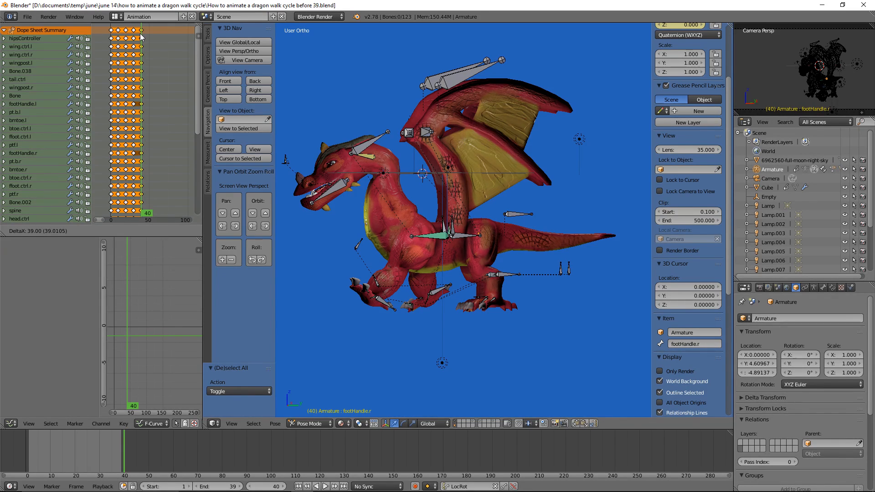
{"action": "left_click", "coordinate": [140, 34]}
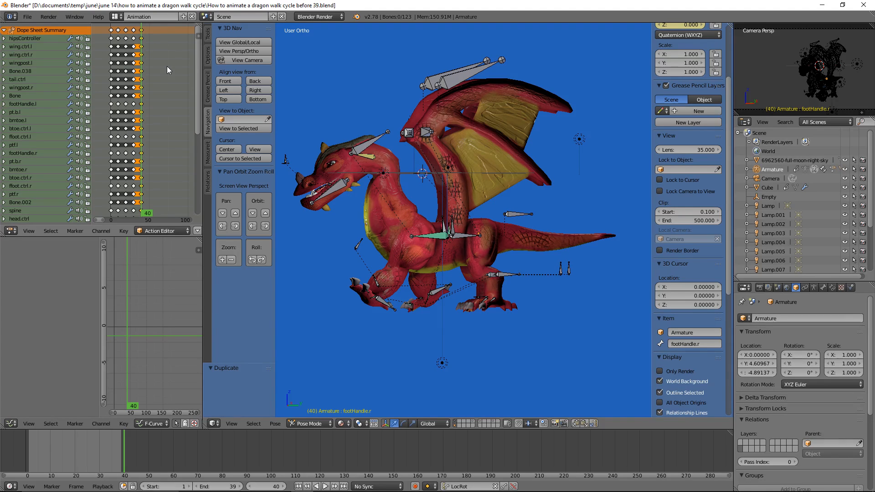
{"action": "key", "text": "a"}
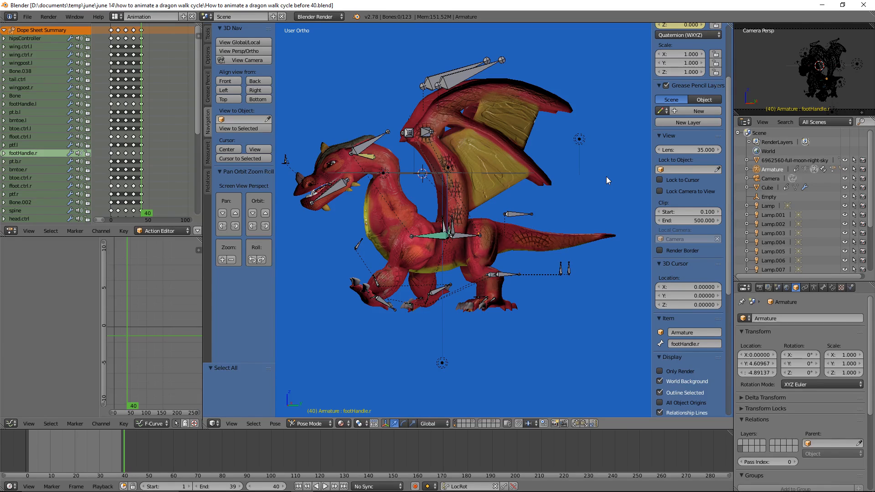
{"action": "key", "text": "a"}
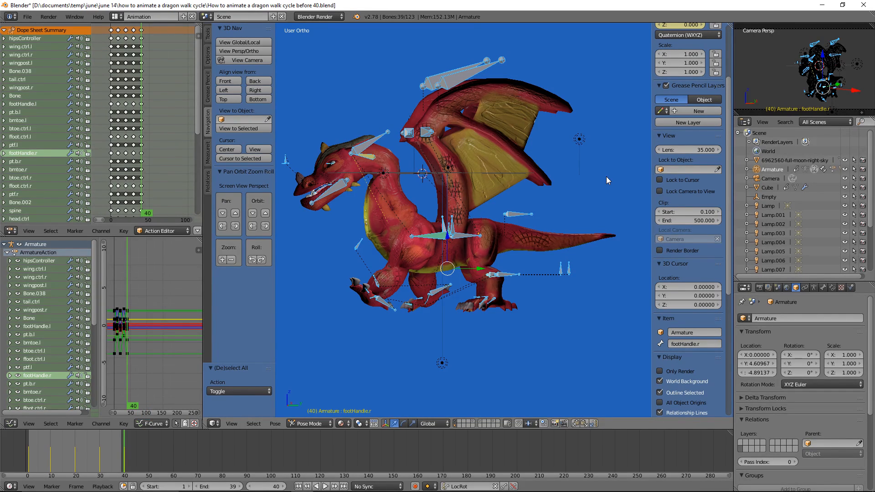
Step: At frame 10, raise the left hind foot control about 1.49 along Z and rotate it about 40° around X
{"action": "right_click_drag", "start_coordinate": [124, 448], "coordinate": [51, 453]}
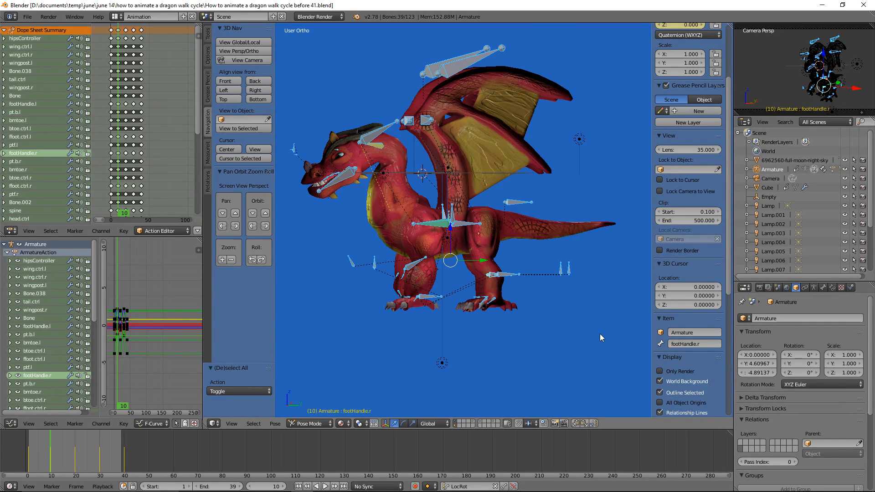
{"action": "left_click", "coordinate": [583, 270]}
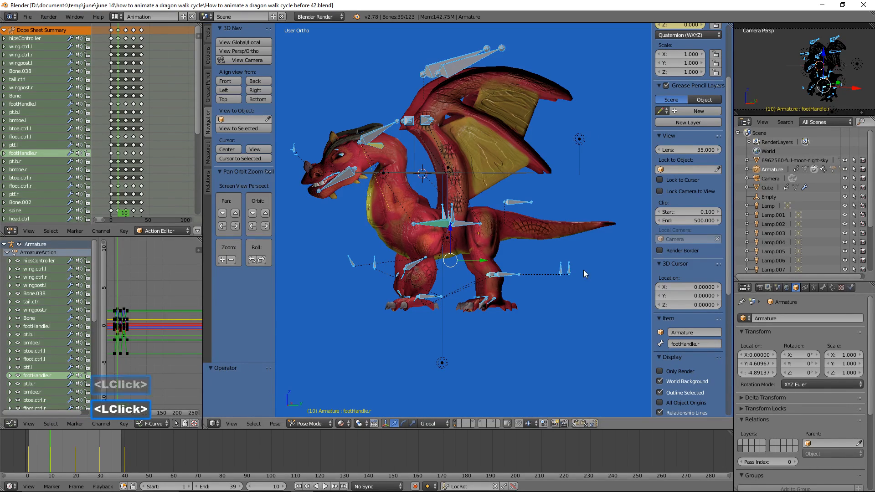
{"action": "key", "text": "a"}
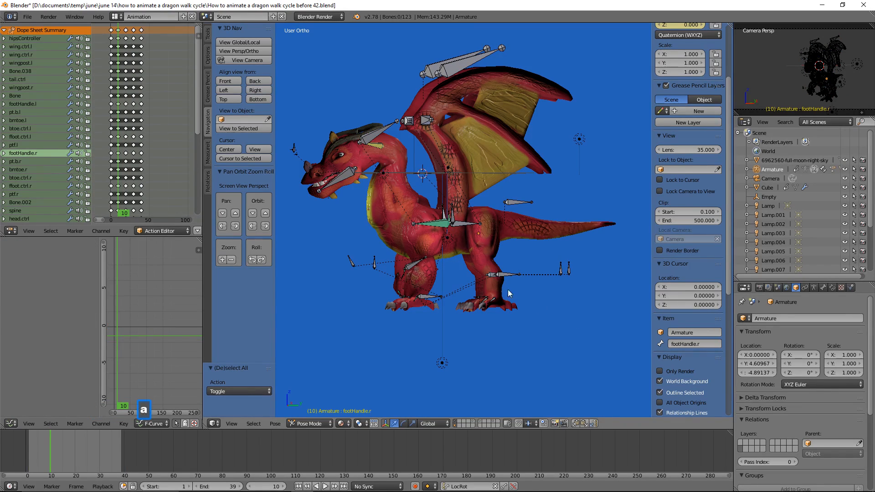
{"action": "left_click", "coordinate": [502, 274]}
{"action": "left_click_drag", "start_coordinate": [499, 246], "coordinate": [496, 226]}
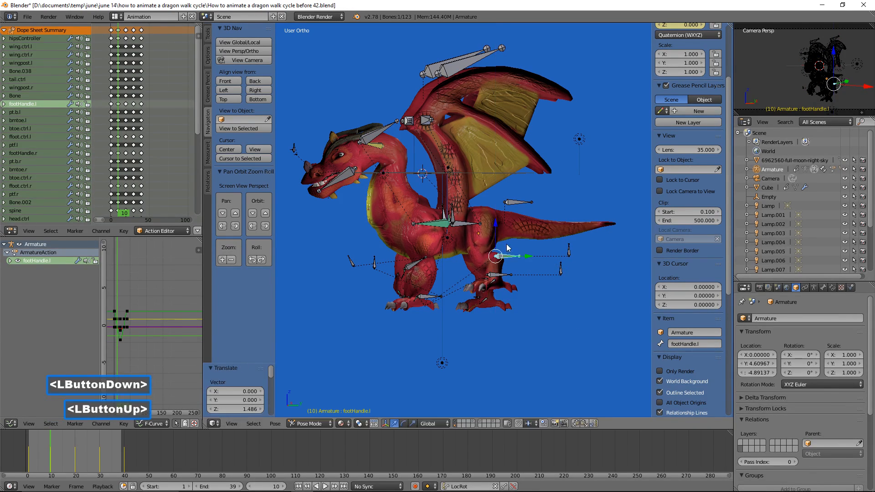
{"action": "key", "text": "r"}
{"action": "key", "text": "x"}
{"action": "left_click", "coordinate": [612, 261]}
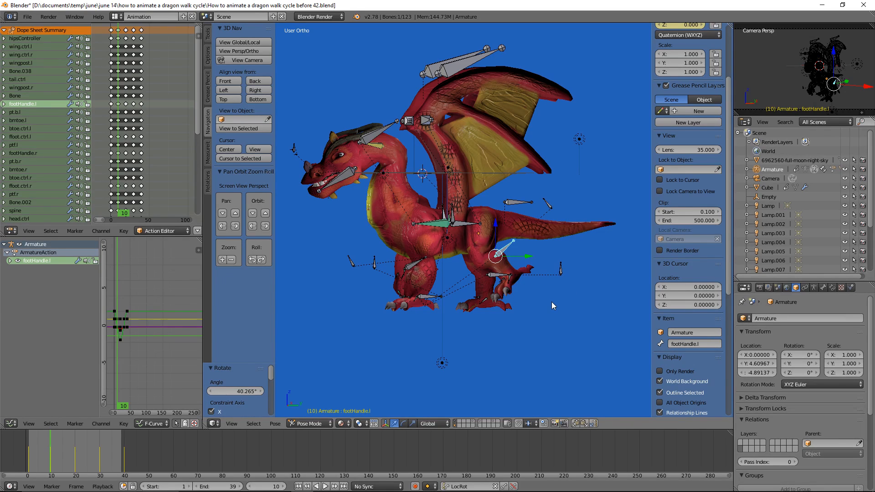
Step: Rotate the left hind foot's bmtoe.l bone about 41° around the global X axis at frame 10
{"action": "key", "text": "a"}
{"action": "left_click", "coordinate": [513, 282]}
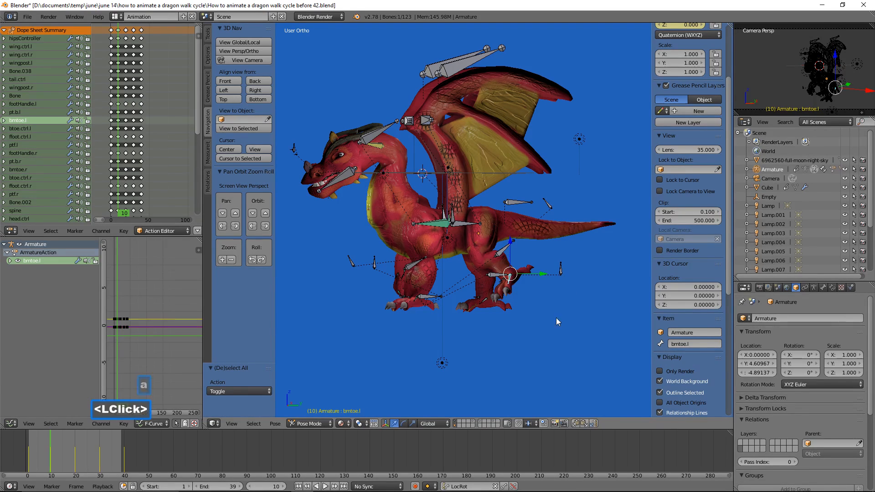
{"action": "key", "text": "r"}
{"action": "key", "text": "x"}
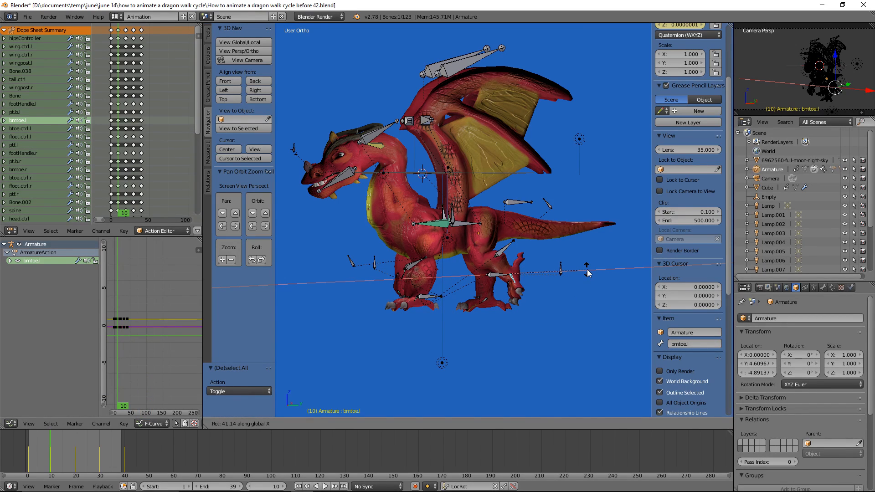
{"action": "left_click", "coordinate": [588, 272]}
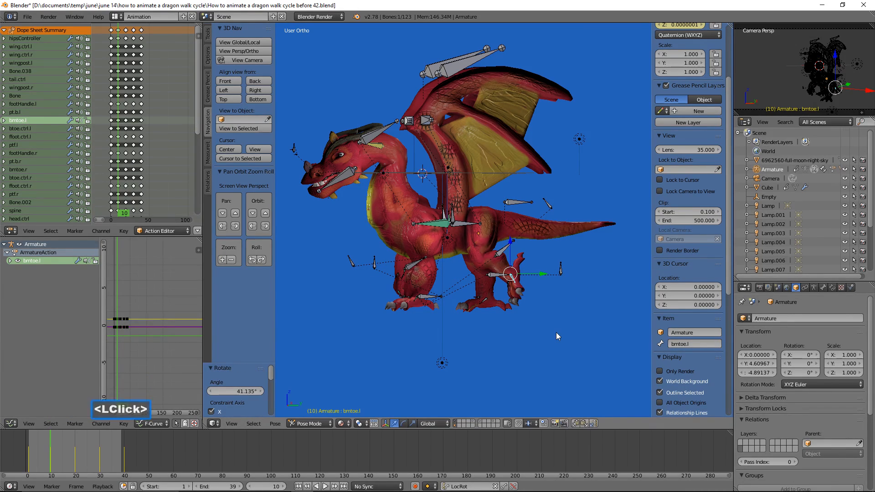
Step: Rotate the left hind toe control btoe.ctrl.l about 31.5° around the global X axis
{"action": "key", "text": "a"}
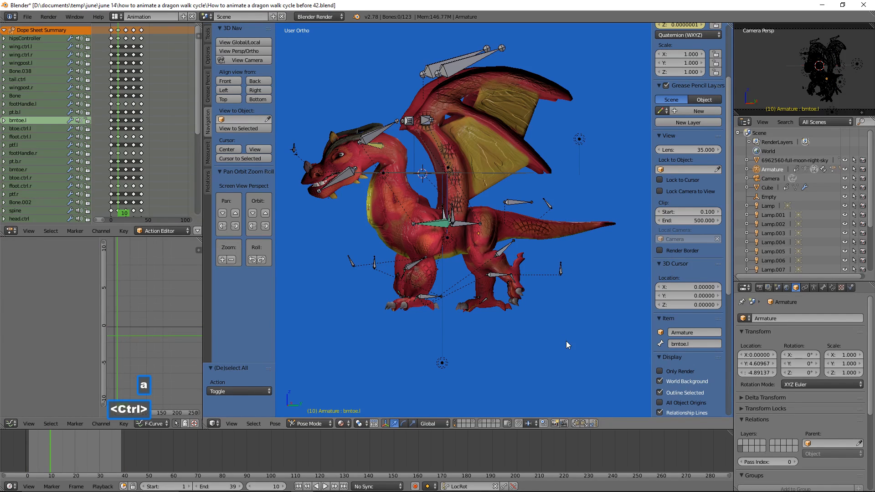
{"action": "middle_click_drag", "start_coordinate": [570, 341], "coordinate": [595, 287], "text": "ctrl"}
{"action": "left_click", "coordinate": [545, 320]}
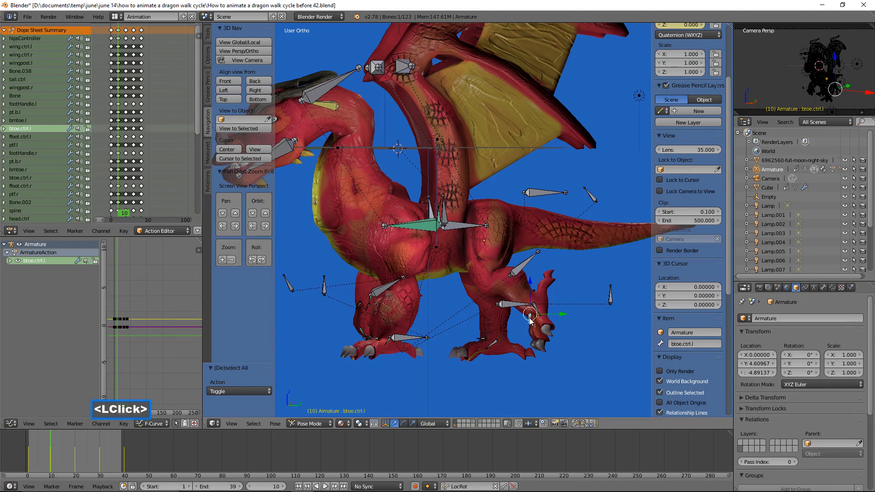
{"action": "key", "text": "r"}
{"action": "key", "text": "x"}
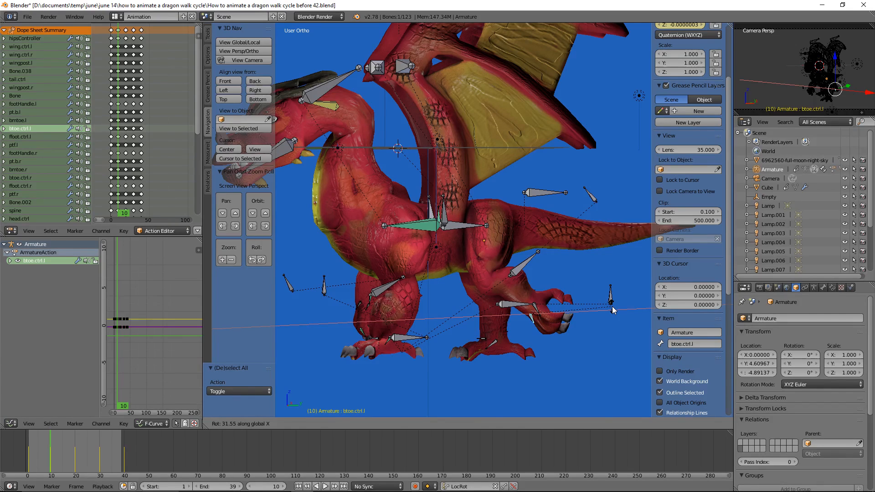
{"action": "left_click", "coordinate": [612, 309]}
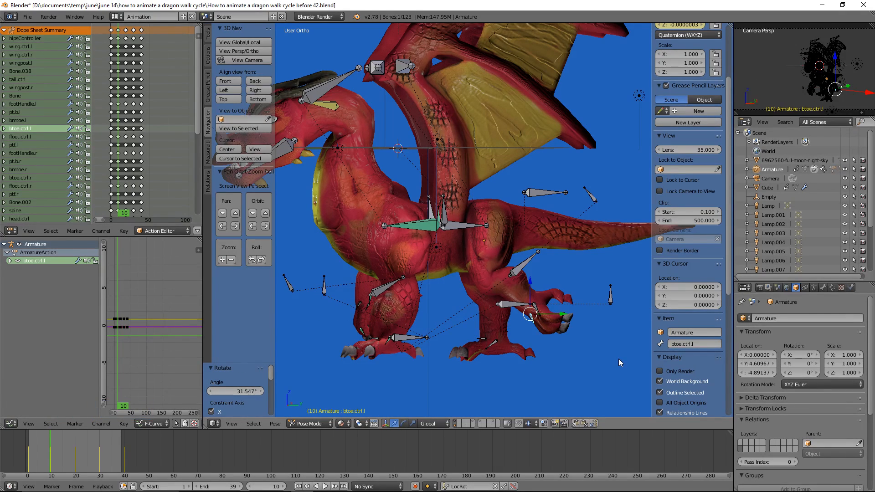
Step: Keyframe all bones at frame 10 with the lifted left hind foot
{"action": "key", "text": "a"}
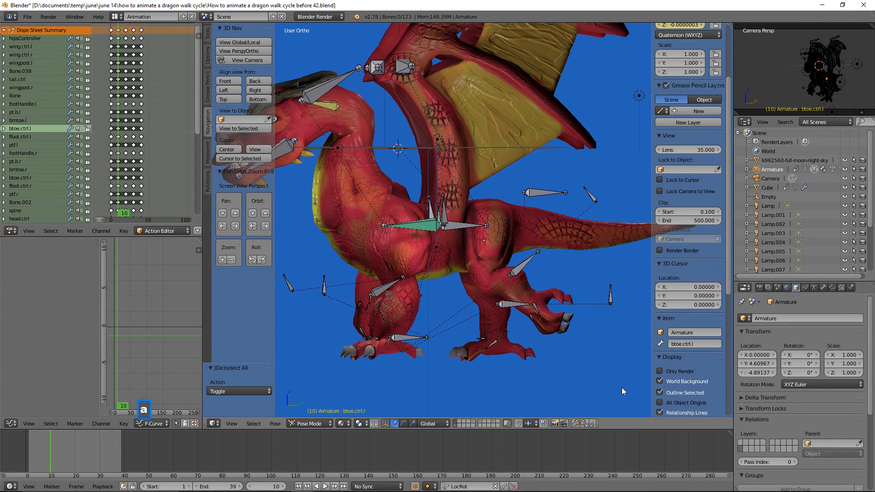
{"action": "key", "text": "a"}
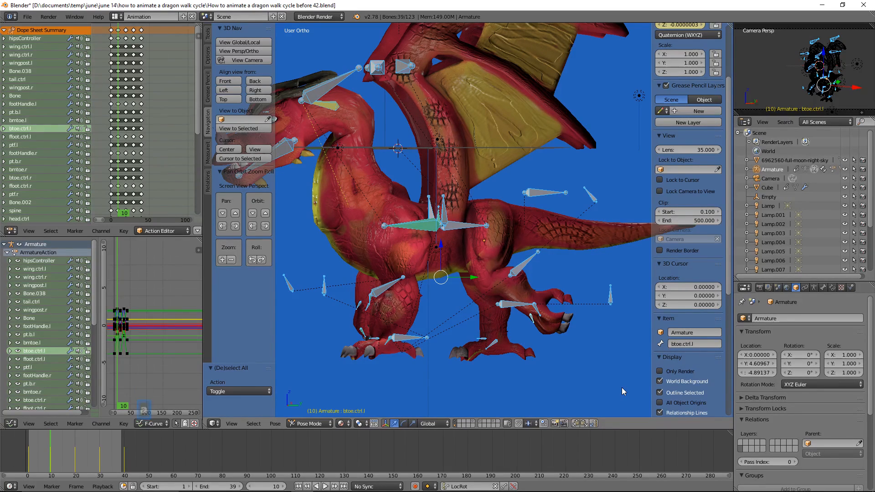
{"action": "key", "text": "i"}
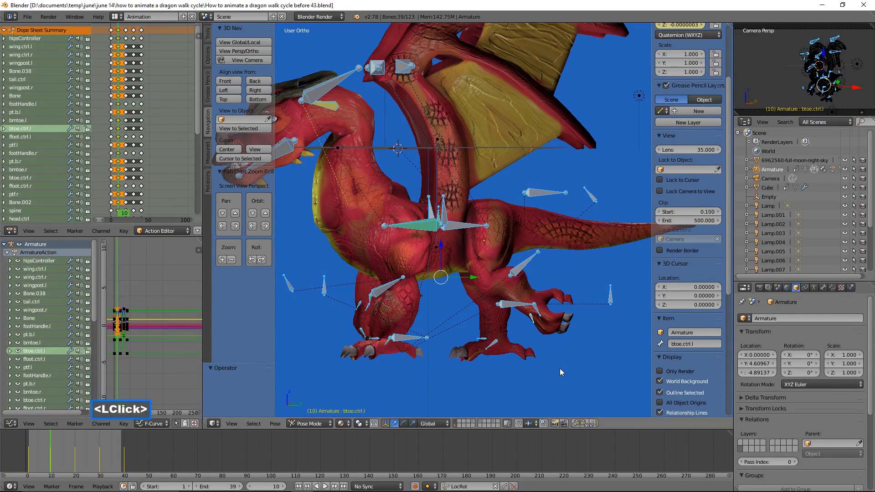
Step: Rotate the hips controller and the left hind foot control together about -11.4° around the global Y axis
{"action": "middle_click_drag", "start_coordinate": [474, 372], "coordinate": [544, 382]}
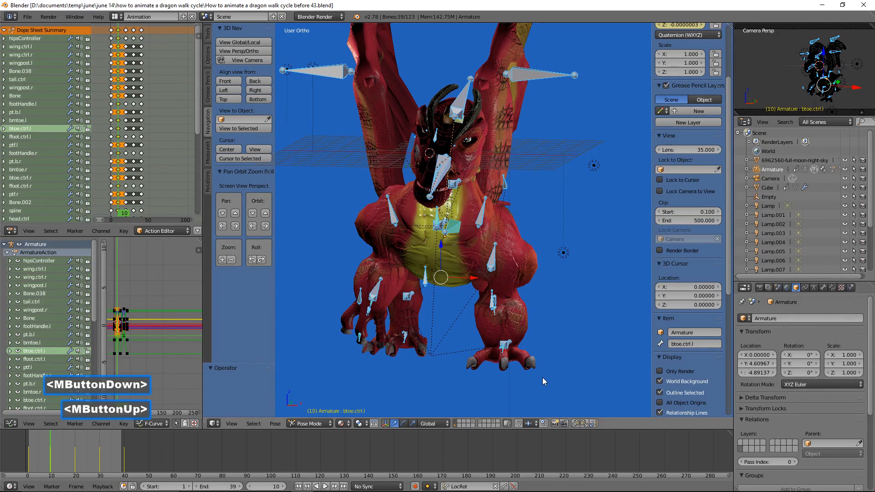
{"action": "middle_click_drag", "start_coordinate": [576, 336], "coordinate": [542, 347]}
{"action": "key", "text": "a"}
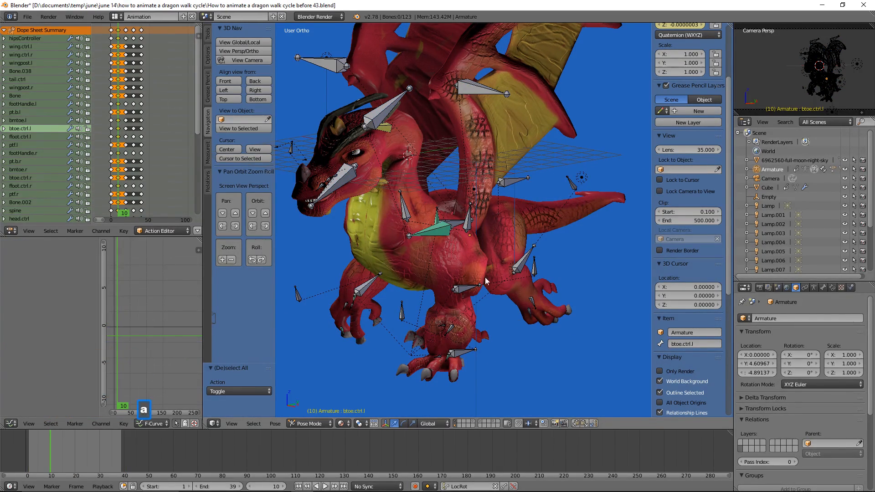
{"action": "left_click", "coordinate": [457, 221]}
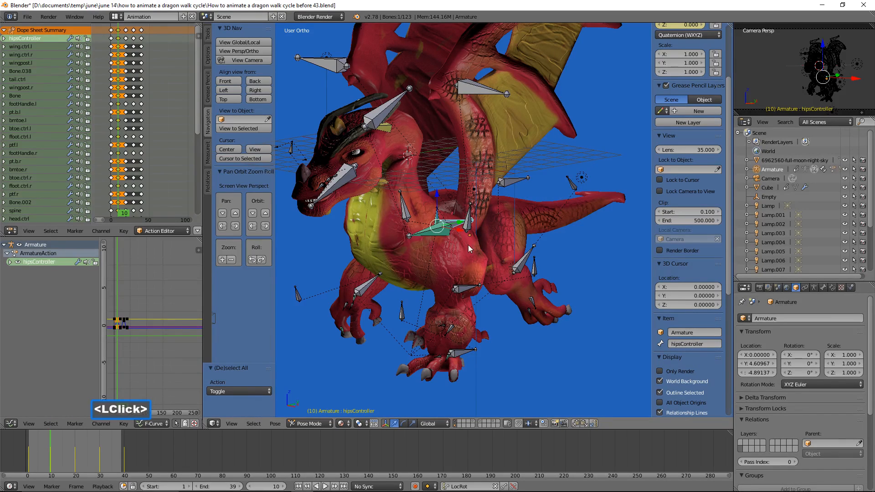
{"action": "left_click", "coordinate": [524, 265], "text": "shift"}
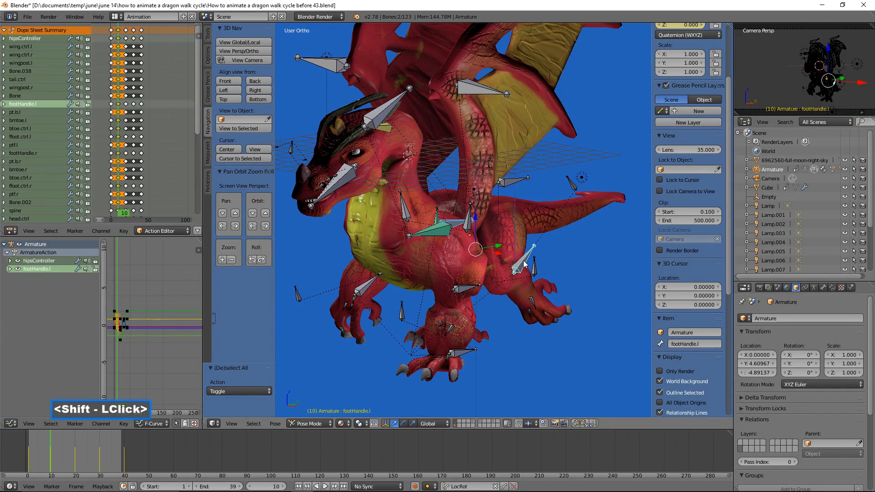
{"action": "middle_click_drag", "start_coordinate": [449, 320], "coordinate": [554, 313]}
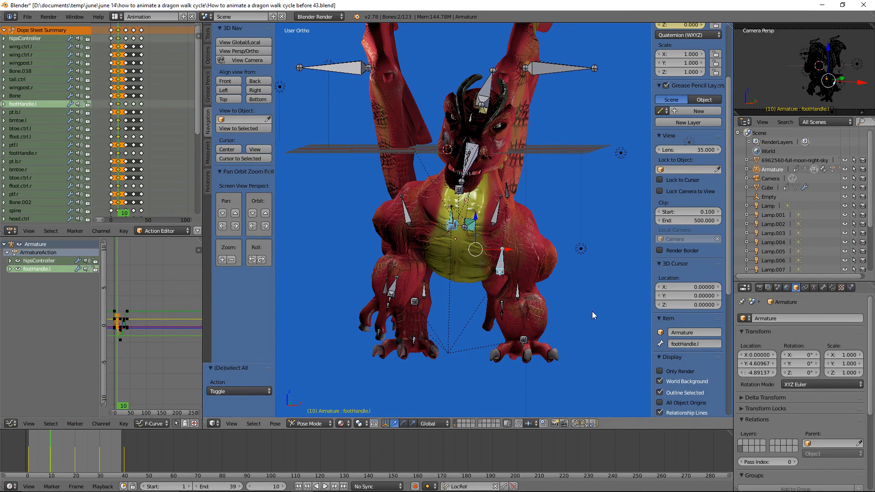
{"action": "key", "text": "r"}
{"action": "key", "text": "y"}
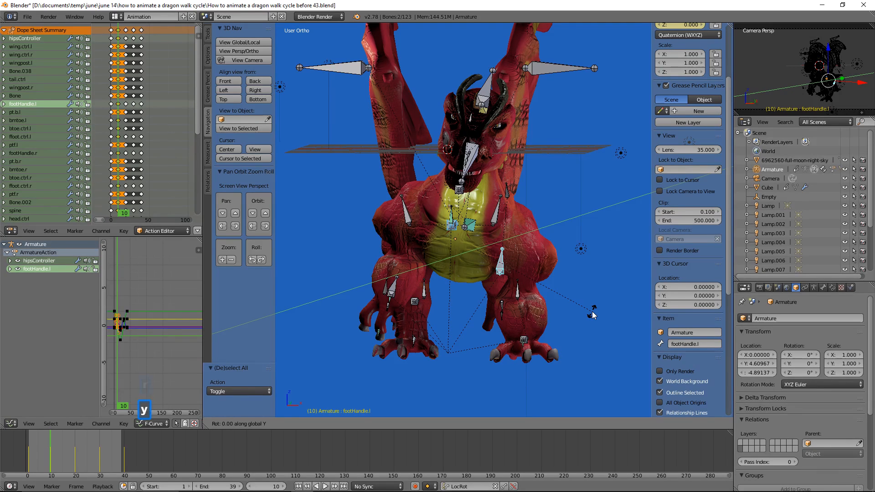
{"action": "left_click", "coordinate": [601, 288]}
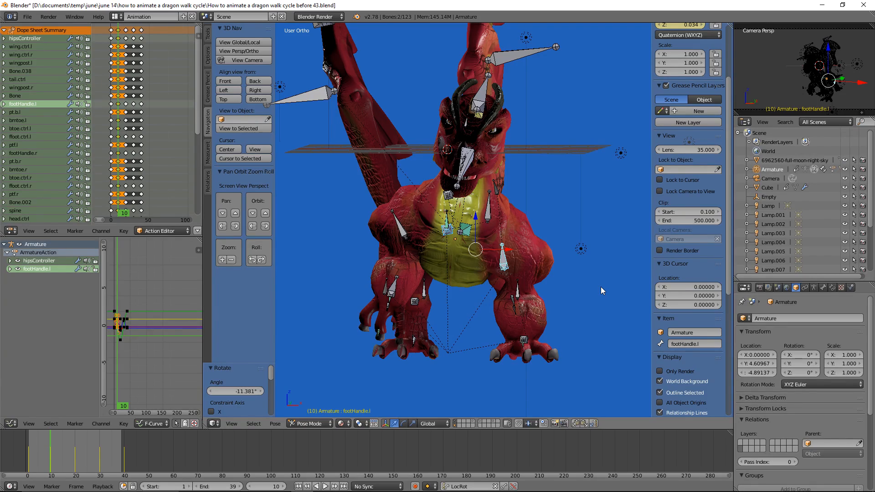
Step: Raise the hips controller alone about 0.39 along Z at frame 10
{"action": "middle_click_drag", "start_coordinate": [604, 279], "coordinate": [502, 285]}
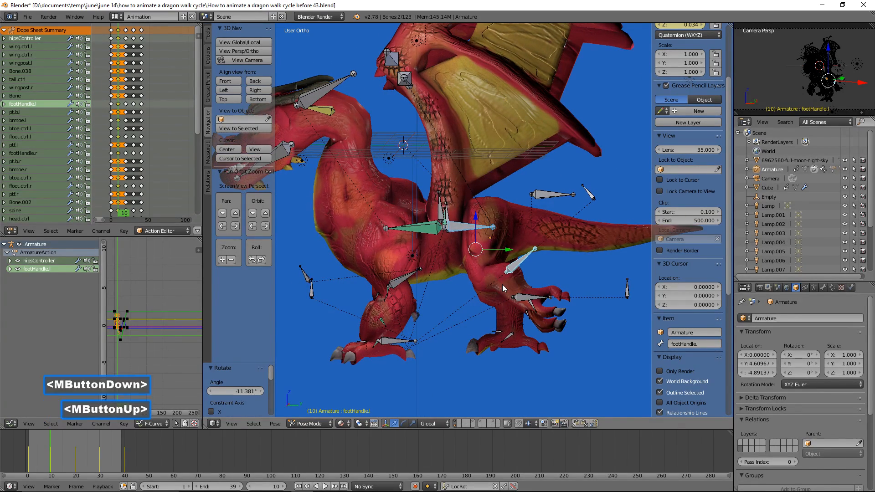
{"action": "key", "text": "a"}
{"action": "left_click", "coordinate": [463, 228]}
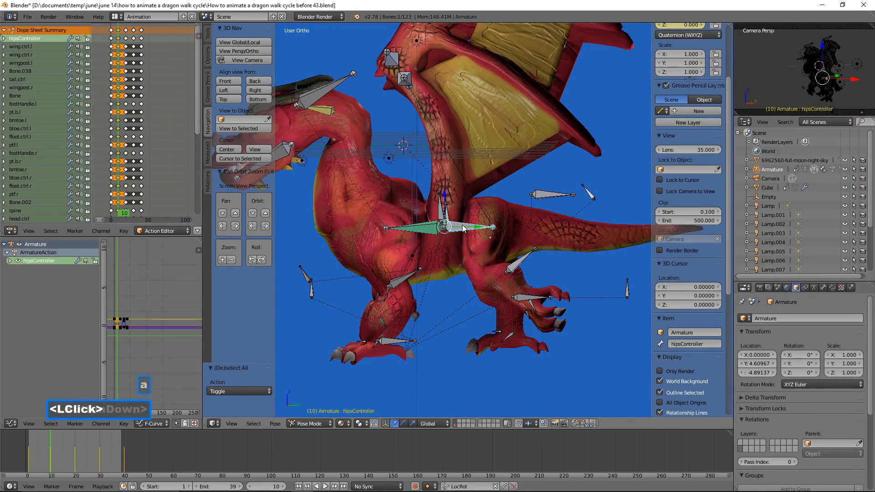
{"action": "left_click_drag", "start_coordinate": [445, 197], "coordinate": [446, 191]}
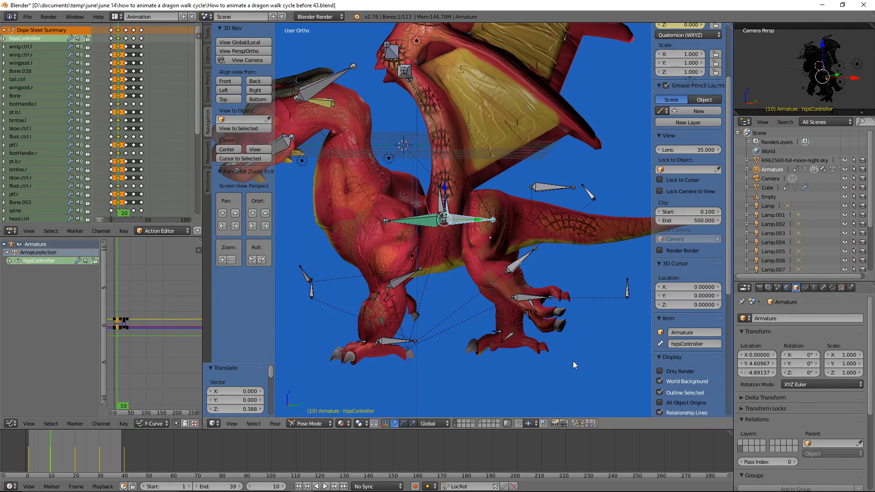
Step: Keyframe all bones at frame 10 with the raised hips controller
{"action": "key", "text": "a"}
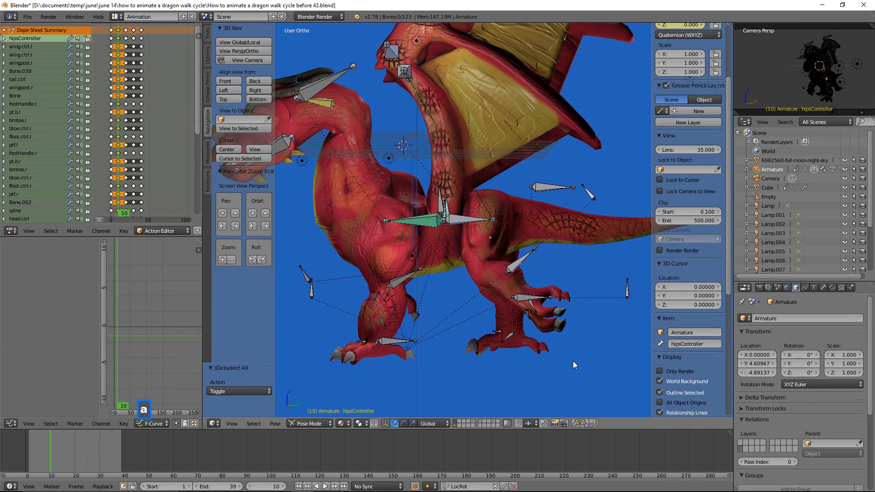
{"action": "key", "text": "a"}
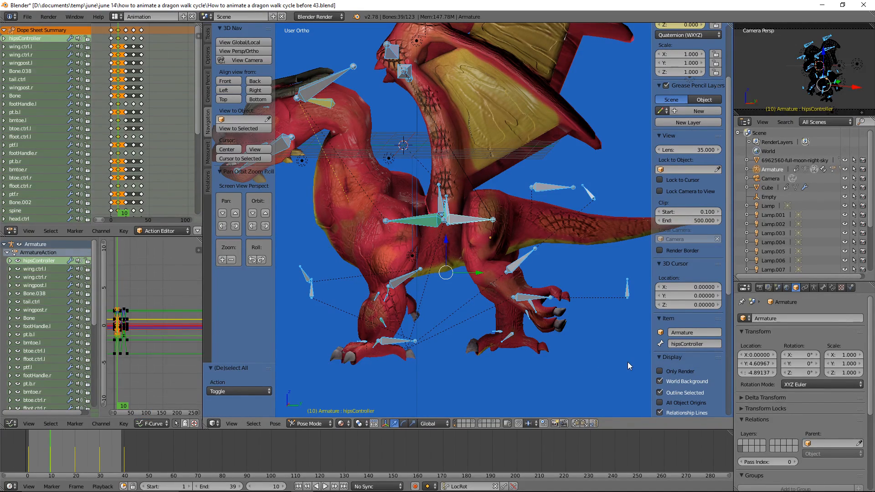
{"action": "key", "text": "i"}
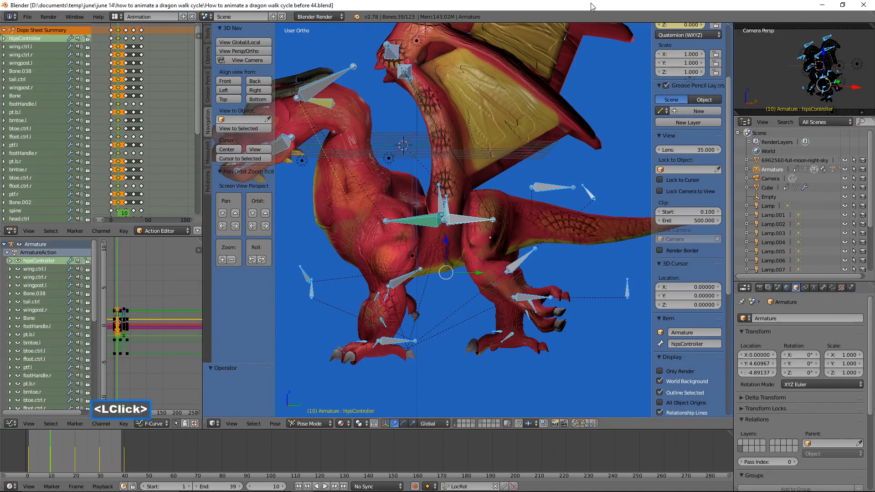
Step: Move the left hind leg handle footHandle.l about -0.87 along the global X axis at frame 10
{"action": "key", "text": "a"}
{"action": "middle_click_drag", "start_coordinate": [428, 348], "coordinate": [502, 338]}
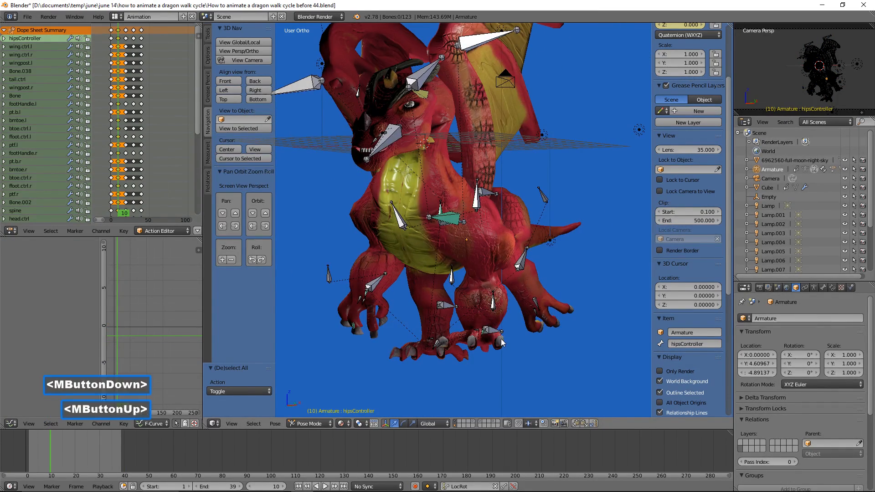
{"action": "left_click", "coordinate": [523, 259]}
{"action": "middle_click_drag", "start_coordinate": [460, 300], "coordinate": [486, 303]}
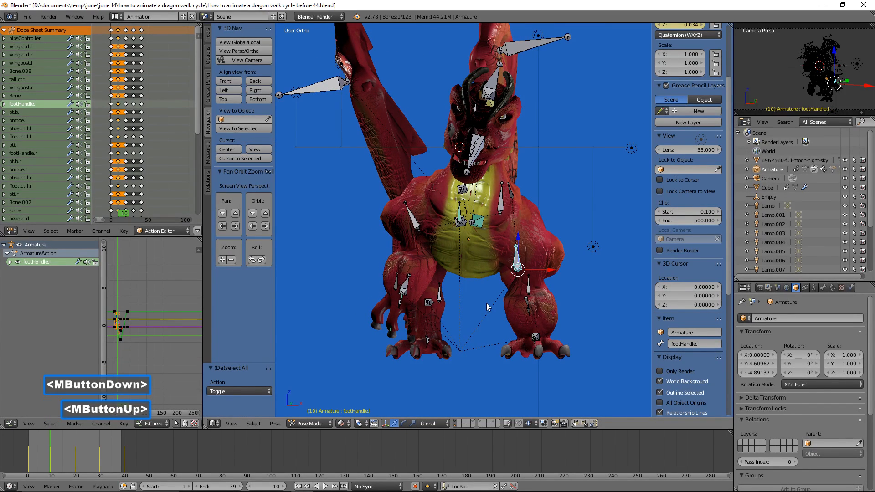
{"action": "left_click_drag", "start_coordinate": [551, 275], "coordinate": [543, 279]}
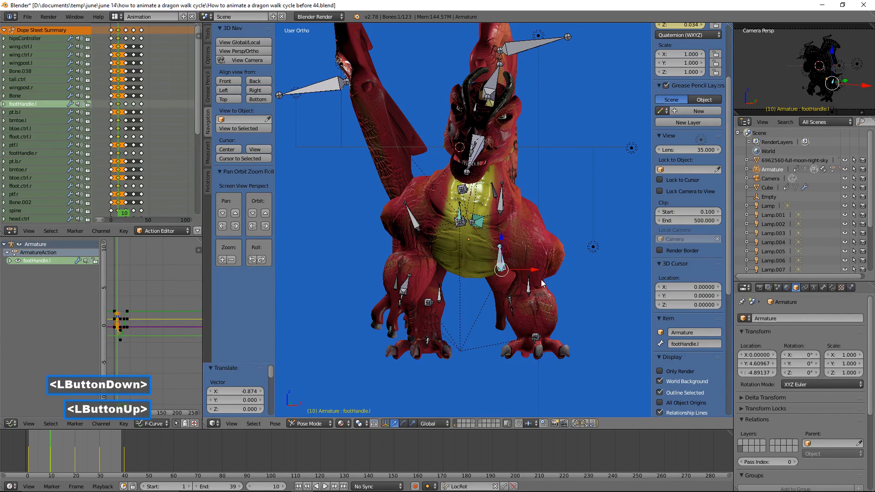
{"action": "middle_click_drag", "start_coordinate": [601, 260], "coordinate": [532, 267]}
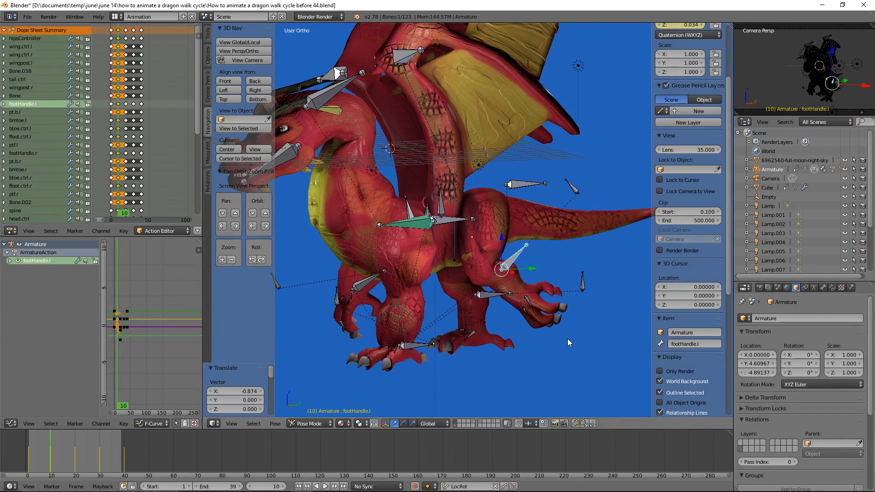
{"action": "middle_click_drag", "start_coordinate": [601, 313], "coordinate": [604, 387], "text": "ctrl"}
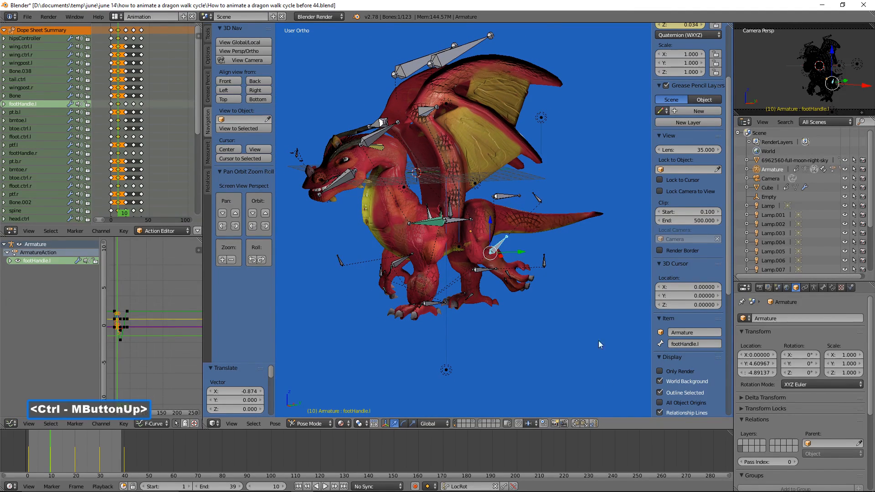
Step: Keyframe all bones at frame 10 with the repositioned left hind leg handle
{"action": "key", "text": "a"}
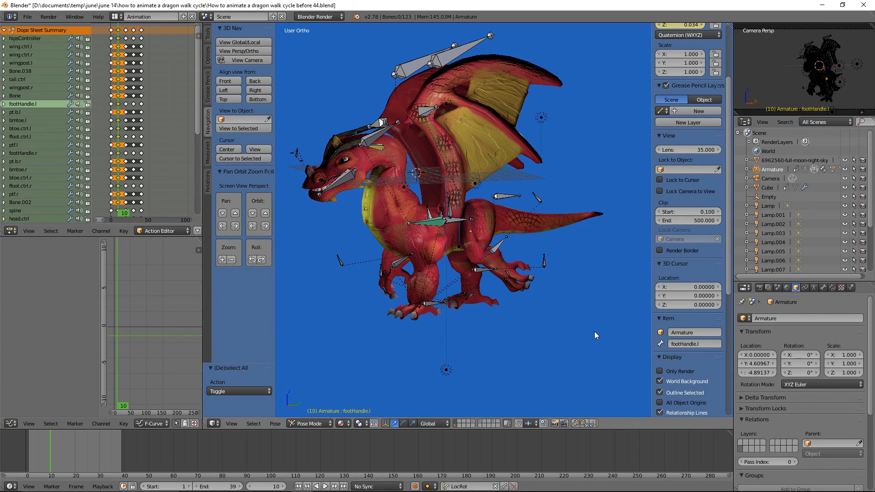
{"action": "key", "text": "a"}
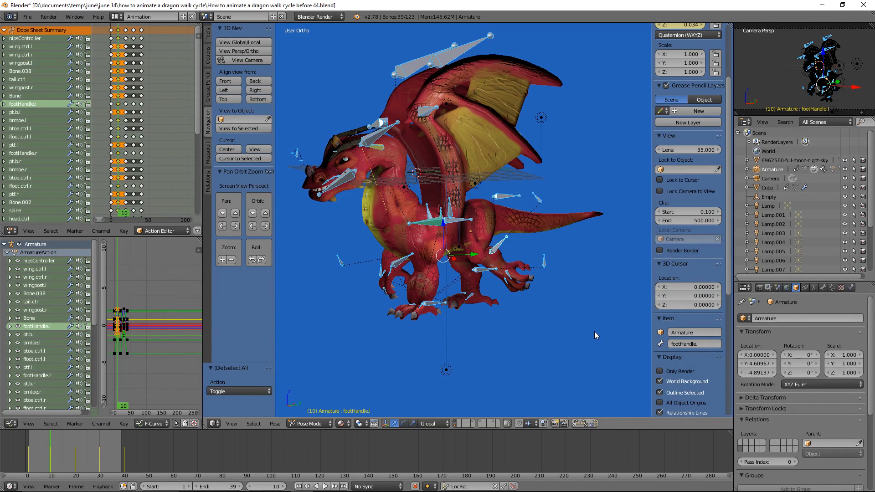
{"action": "key", "text": "i"}
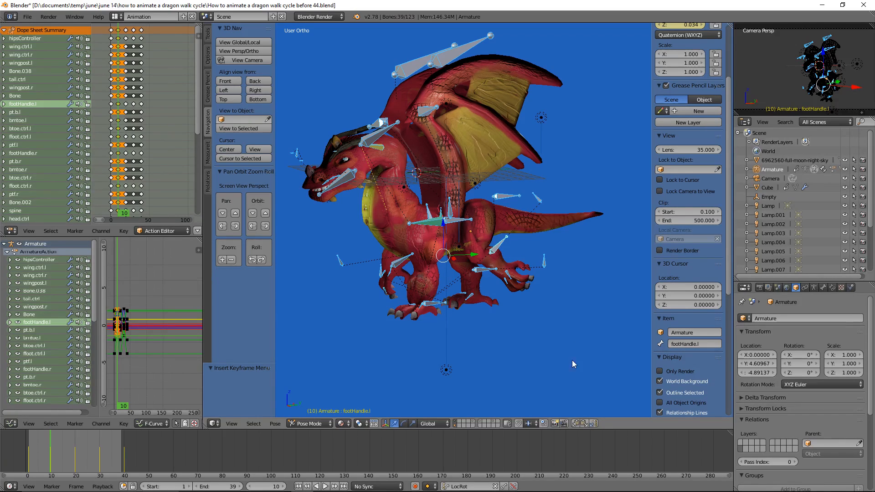
Step: Copy the full pose at frame 10 and paste it flipped on the X axis at frame 30
{"action": "left_click", "coordinate": [575, 424]}
{"action": "right_click_drag", "start_coordinate": [51, 447], "coordinate": [98, 458]}
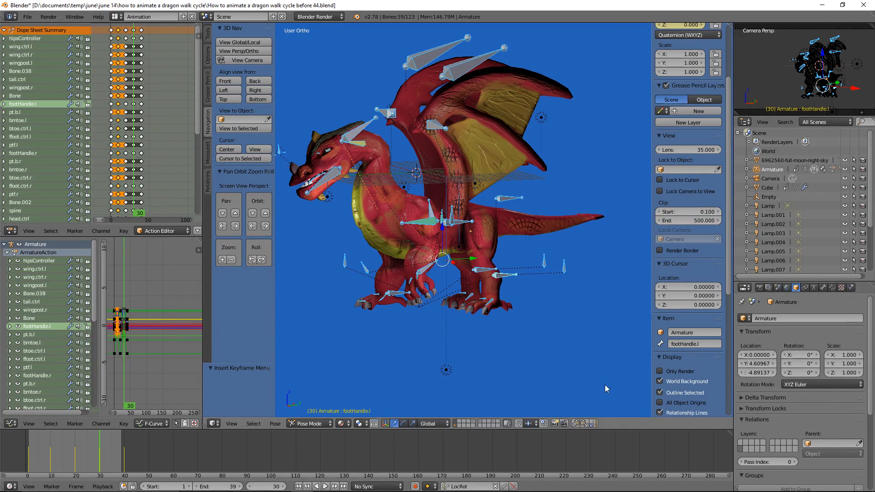
{"action": "left_click", "coordinate": [593, 424]}
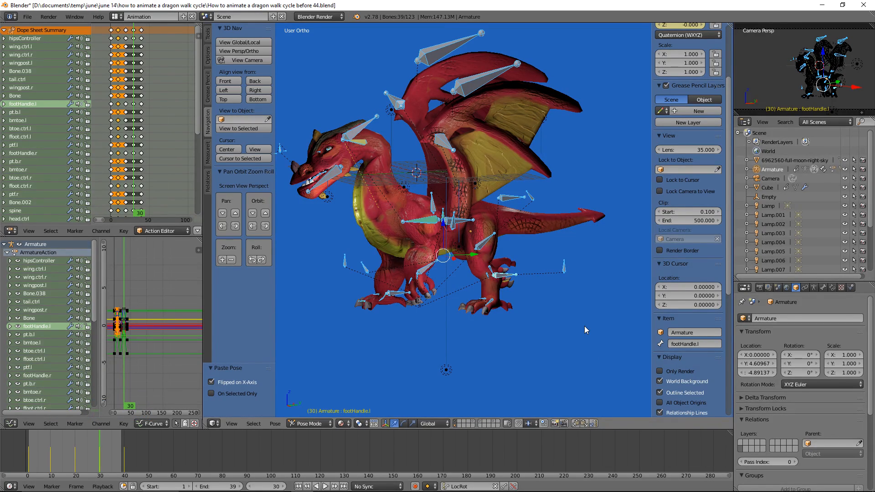
Step: Keyframe all bones at frame 30 and save the file as "How to animate a dragon walk cycle before 45.blend"
{"action": "key", "text": "i"}
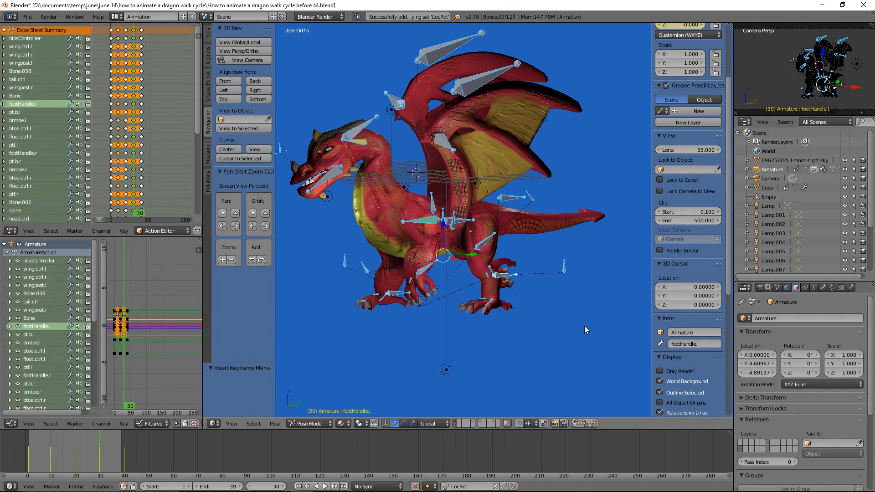
{"action": "key", "text": "a"}
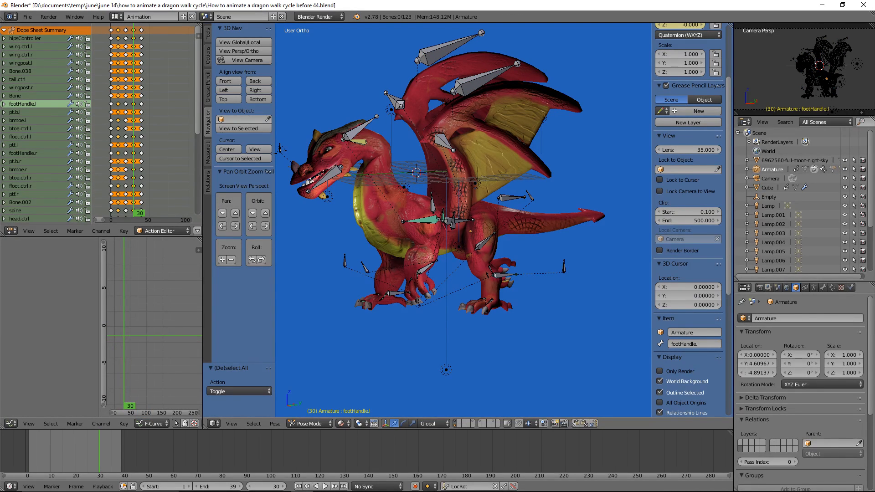
{"action": "double_click", "coordinate": [579, 307]}
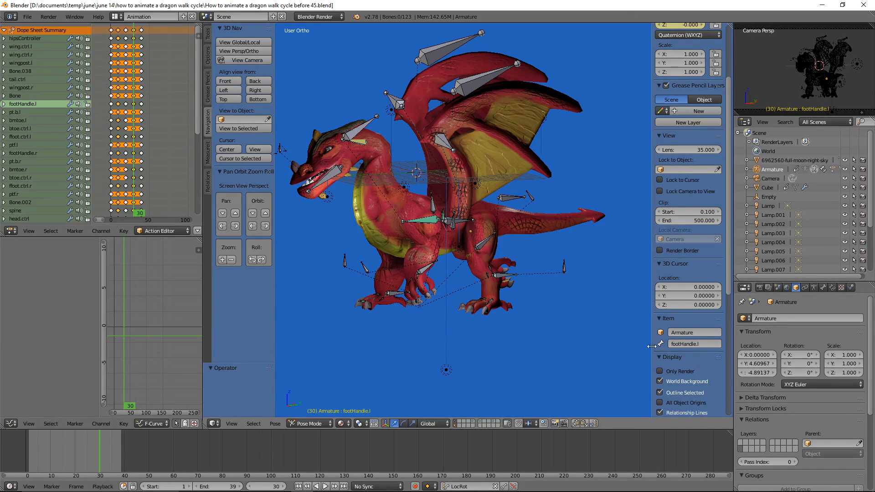
Step: Preview the walk cycle playback with Only Render enabled, stopping it and restoring the bone display
{"action": "left_click", "coordinate": [659, 371]}
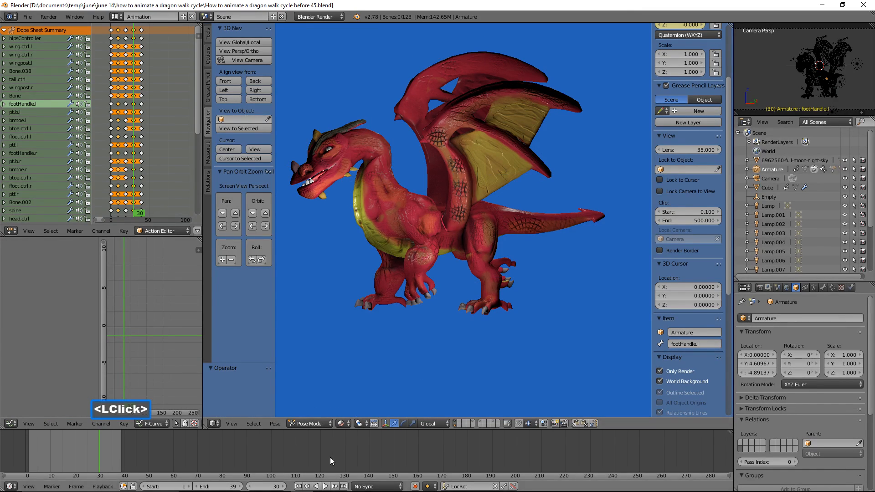
{"action": "left_click", "coordinate": [325, 487]}
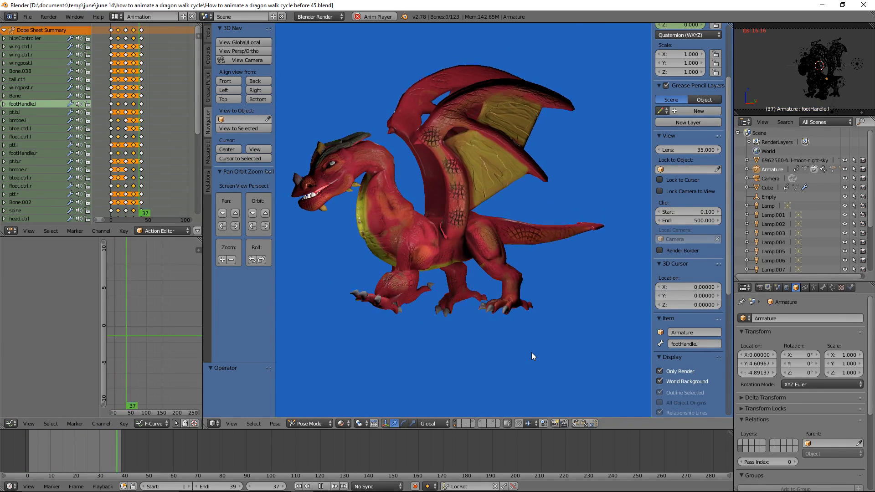
{"action": "left_click", "coordinate": [320, 486]}
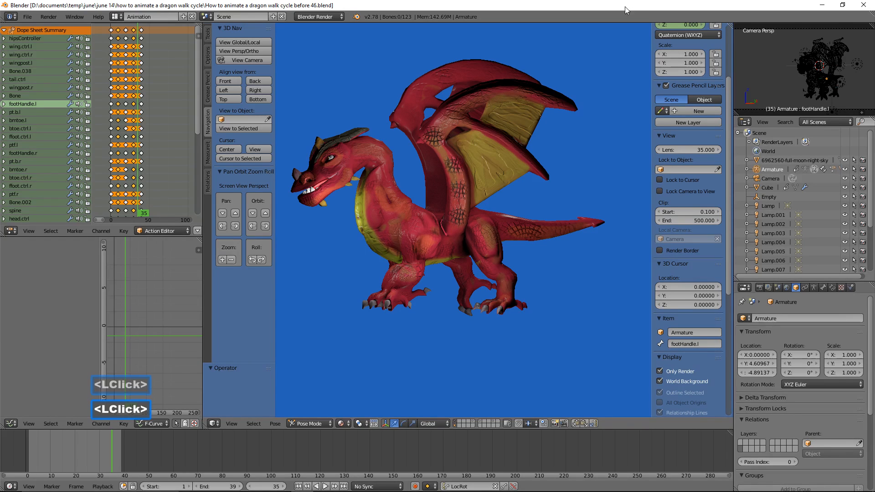
{"action": "left_click", "coordinate": [660, 371]}
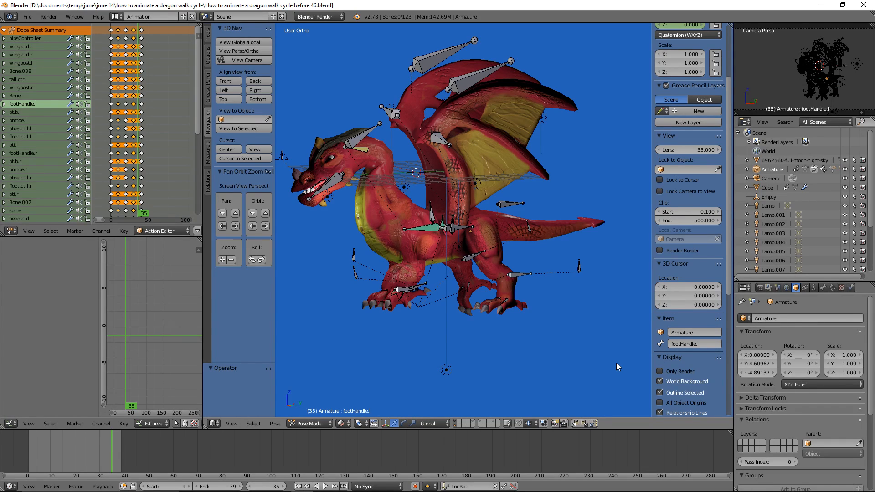
Step: Clean the keyframes of all bones across the entire walk cycle action
{"action": "key", "text": "a"}
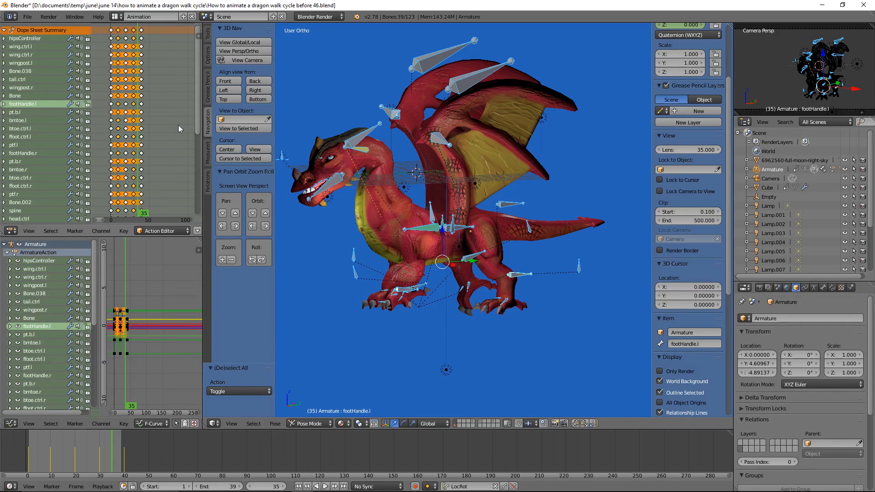
{"action": "key", "text": "a"}
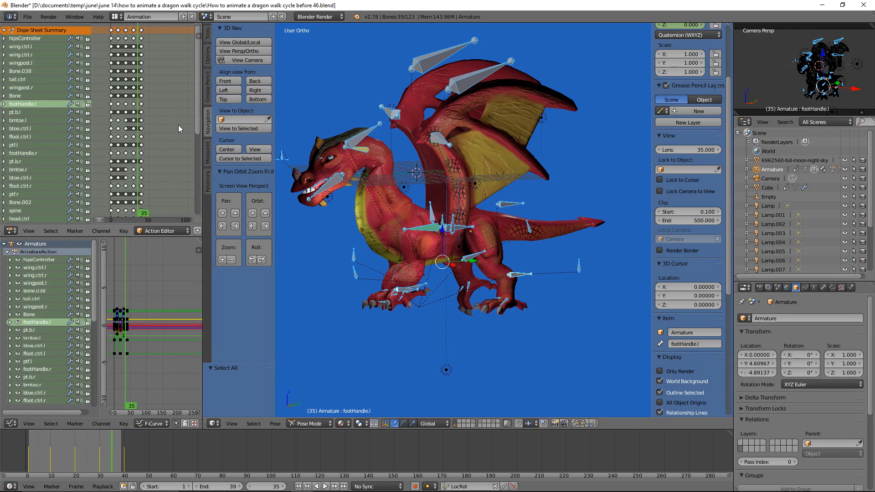
{"action": "key", "text": "a"}
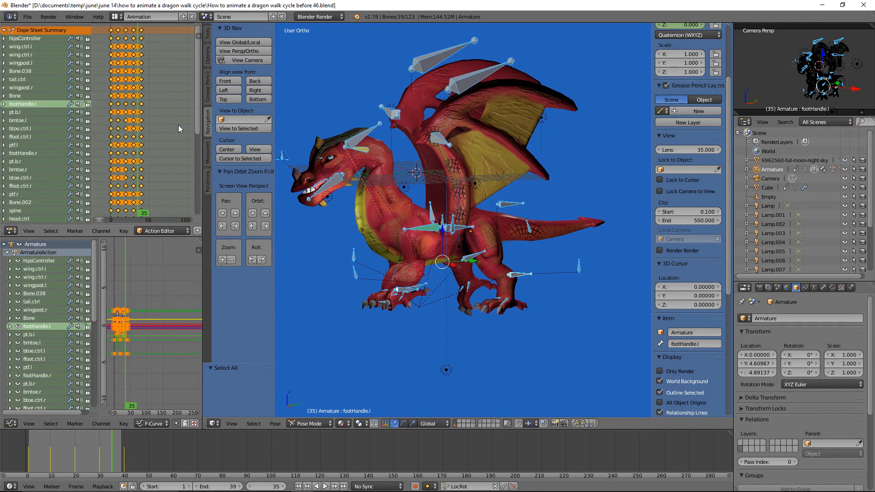
{"action": "key", "text": "x"}
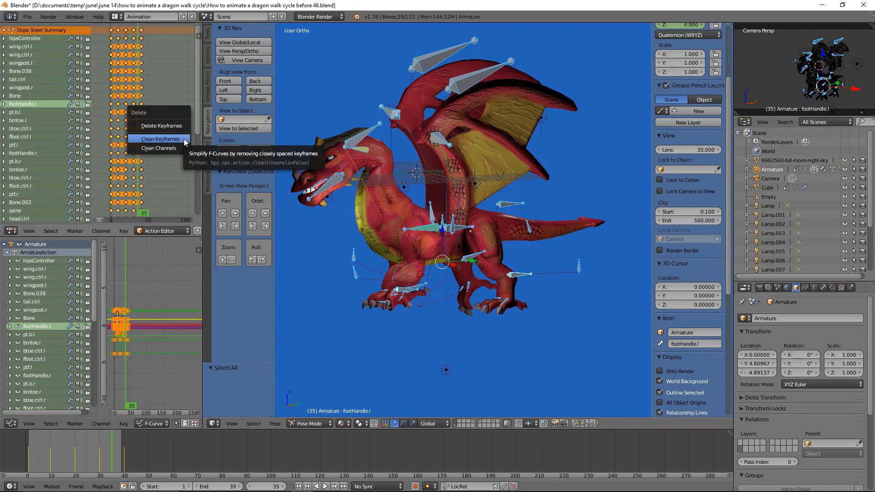
{"action": "left_click", "coordinate": [185, 141]}
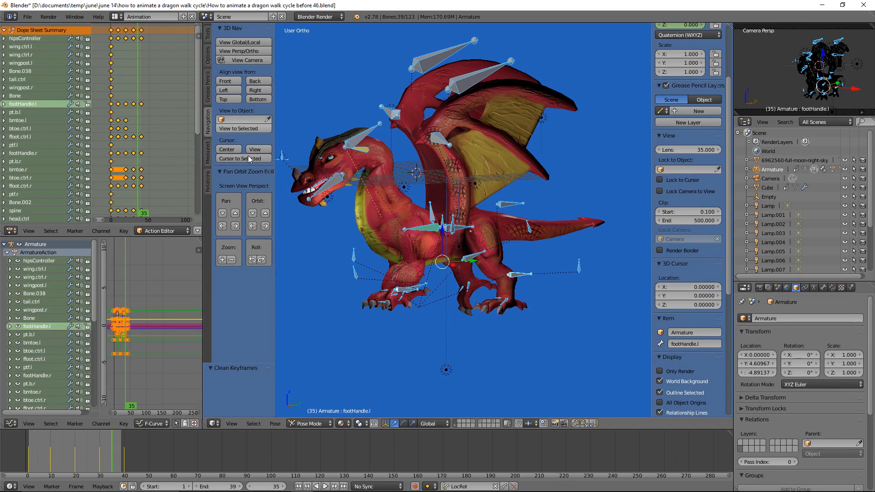
Step: Return to frame 1 and disable Inherit Rotation on the head.ctrl bone
{"action": "left_click", "coordinate": [297, 487]}
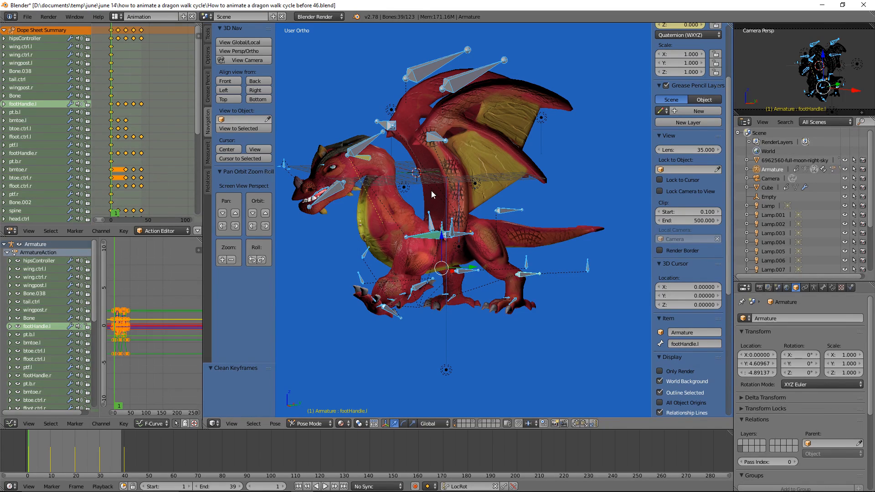
{"action": "left_click", "coordinate": [364, 144]}
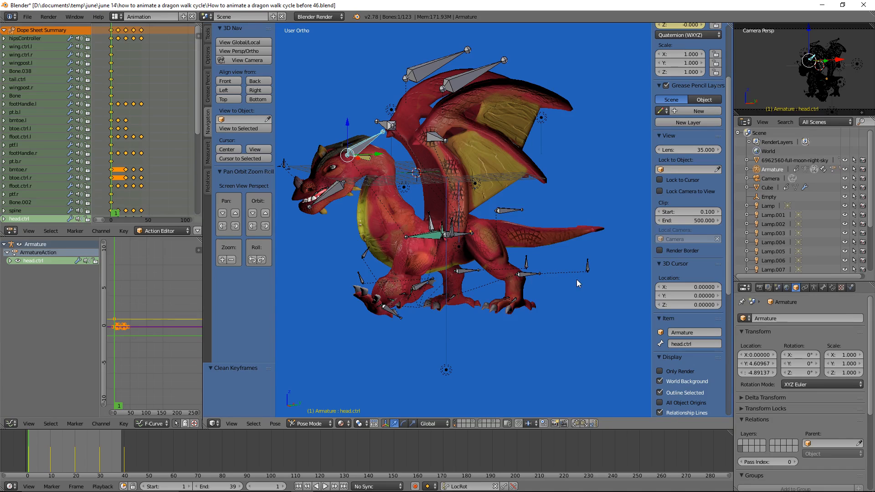
{"action": "left_click", "coordinate": [823, 287]}
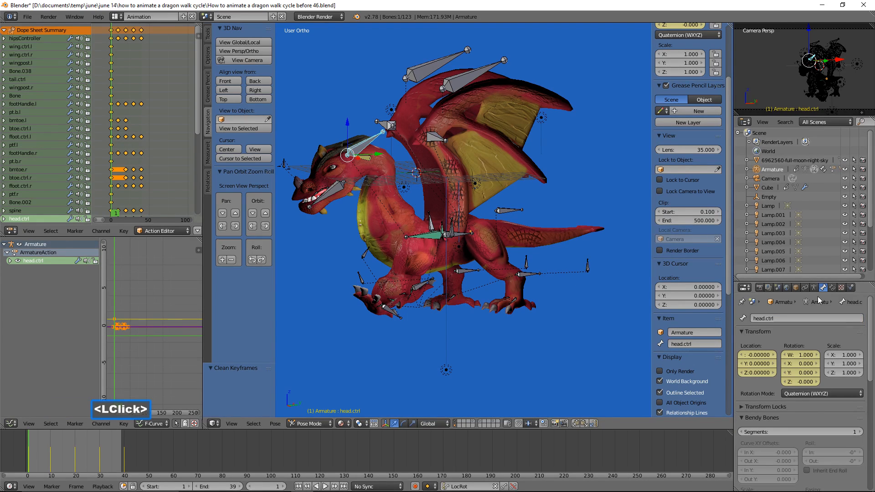
{"action": "scroll", "coordinate": [813, 337], "scroll_direction": "down", "scroll_amount": 7}
{"action": "scroll", "coordinate": [811, 355], "scroll_direction": "up", "scroll_amount": 1}
{"action": "scroll", "coordinate": [811, 354], "scroll_direction": "down", "scroll_amount": 2}
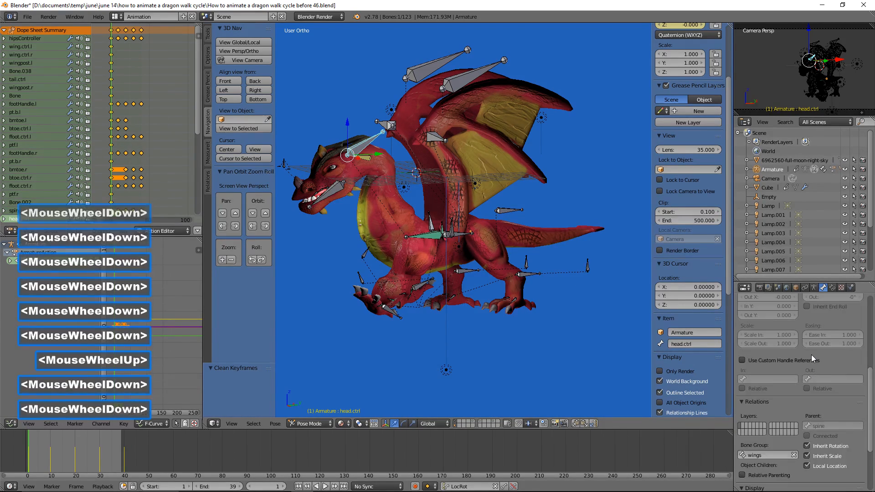
{"action": "scroll", "coordinate": [811, 354], "scroll_direction": "down", "scroll_amount": 4}
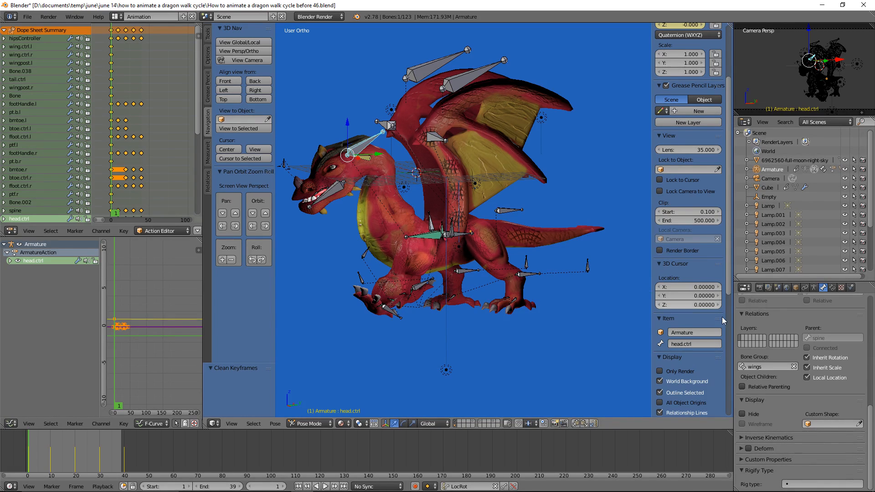
{"action": "left_click", "coordinate": [806, 357]}
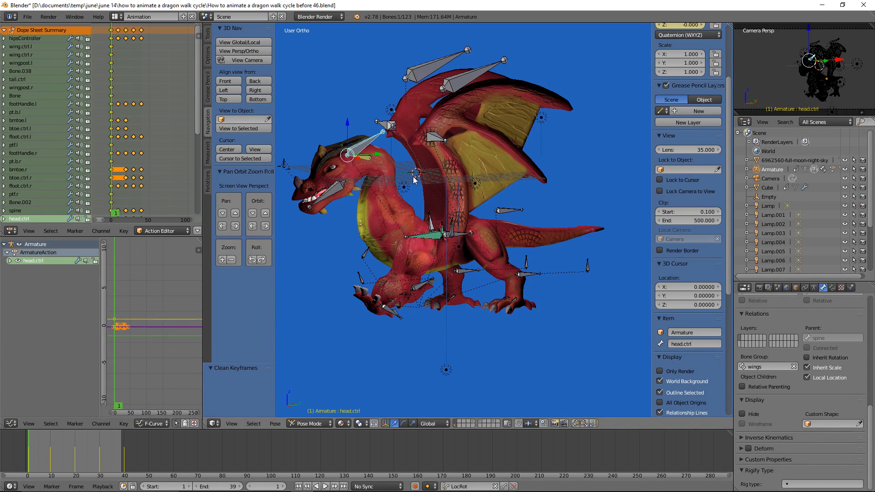
Step: Play the walk cycle without bones shown to check the head motion, stopping playback and showing the bones again
{"action": "left_click", "coordinate": [660, 372]}
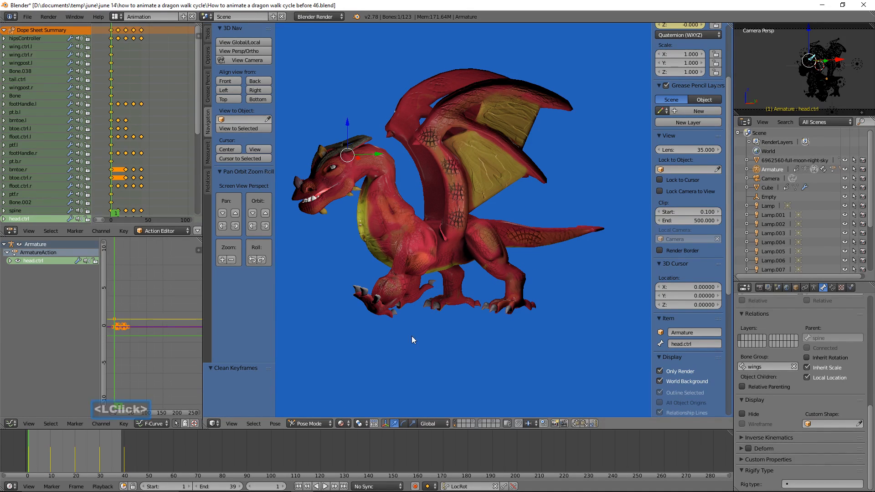
{"action": "left_click", "coordinate": [325, 486]}
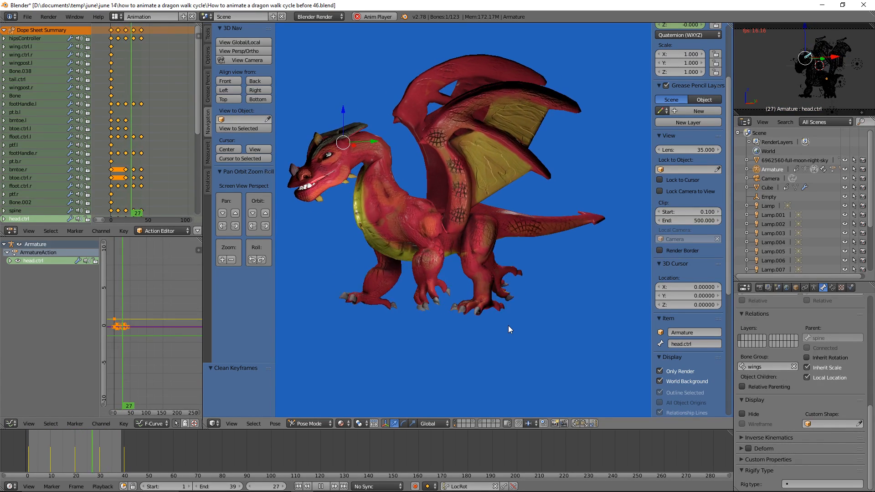
{"action": "left_click", "coordinate": [325, 486]}
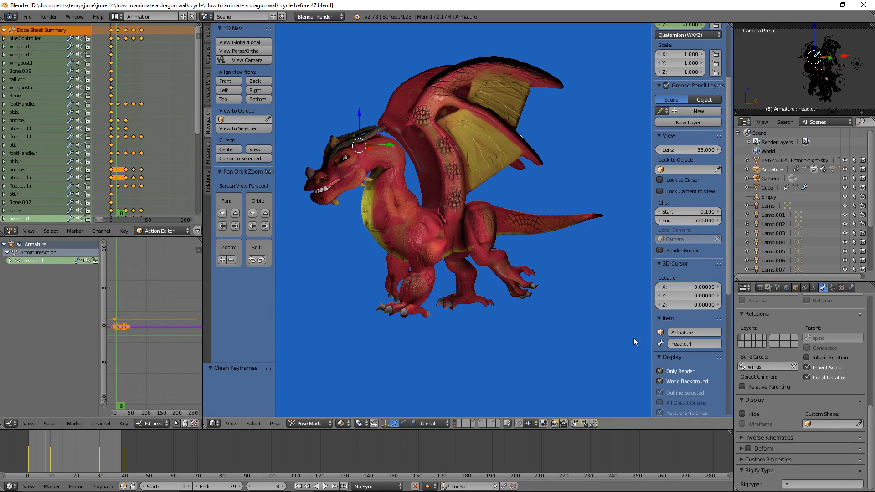
{"action": "left_click", "coordinate": [660, 371]}
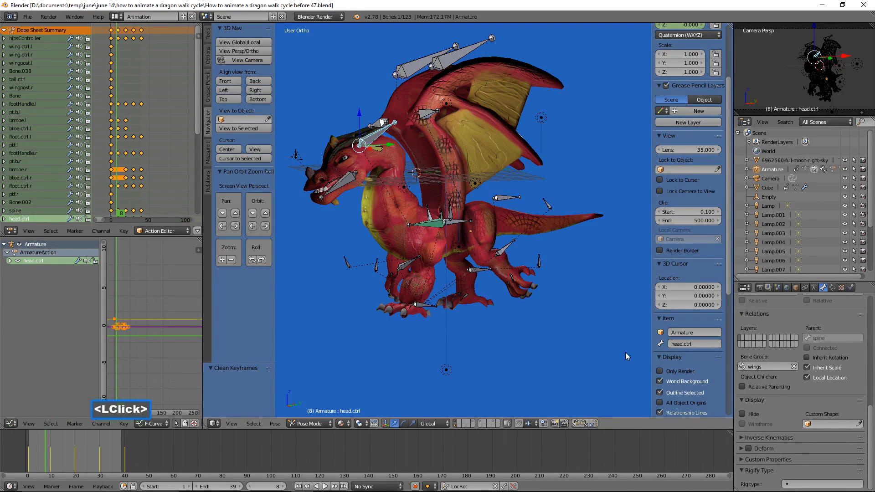
Step: Return to frame 1 and rotate the tail.ctrl bone about -10° around the global Z axis
{"action": "left_click", "coordinate": [298, 486]}
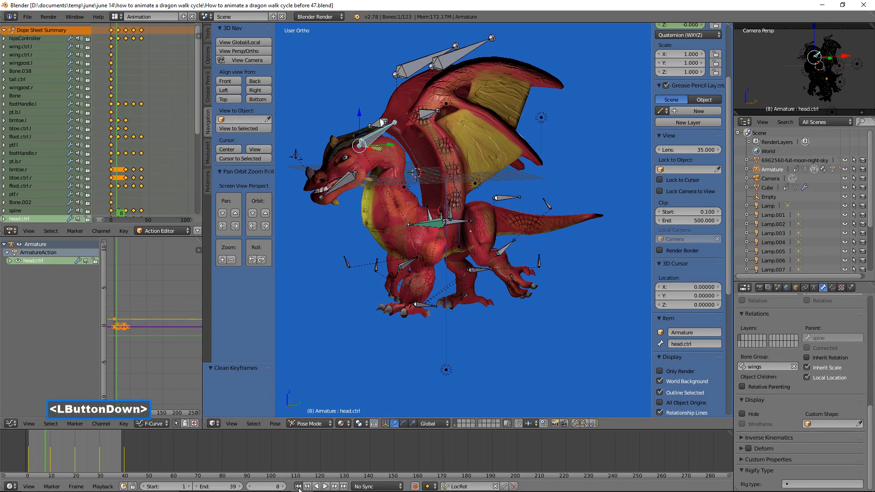
{"action": "middle_click_drag", "start_coordinate": [582, 282], "coordinate": [517, 302]}
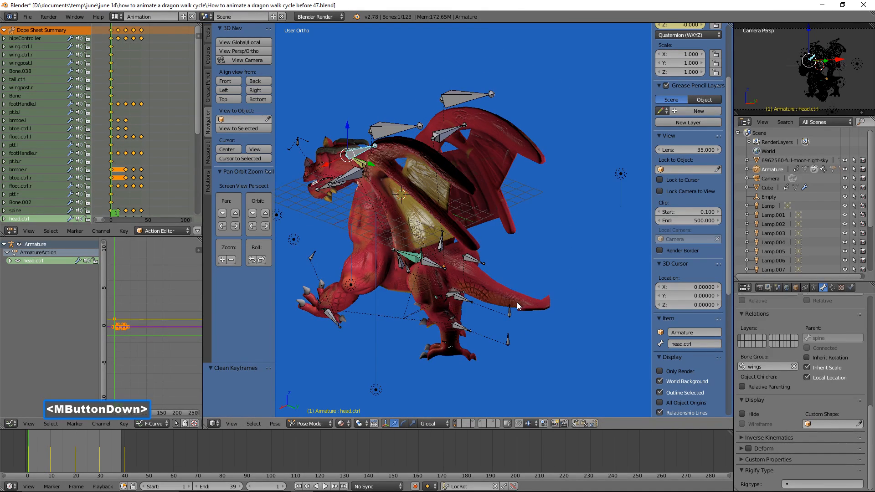
{"action": "left_click", "coordinate": [473, 261]}
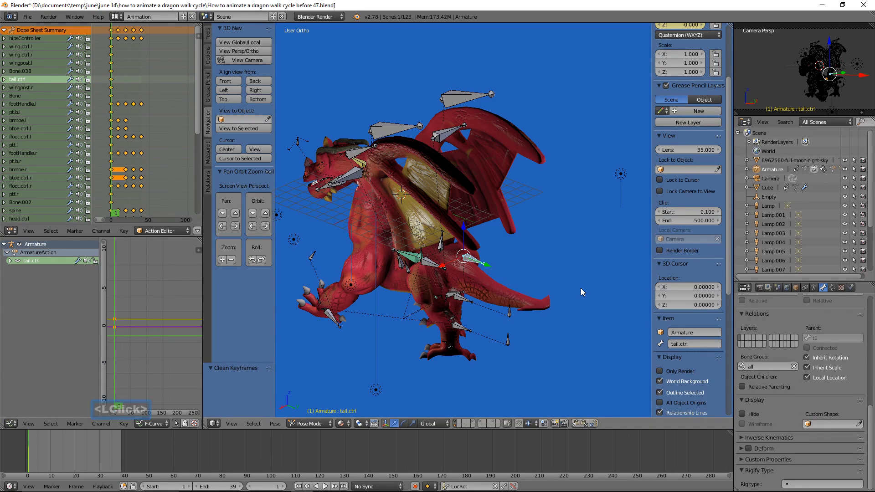
{"action": "key", "text": "r"}
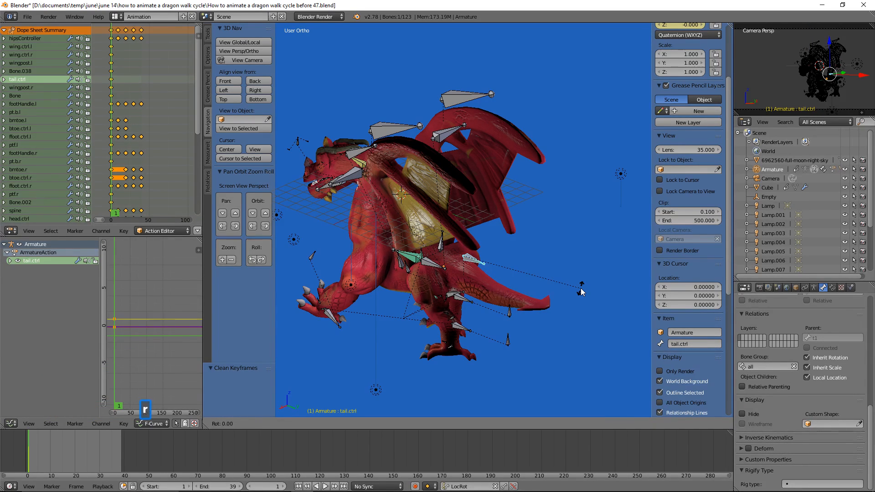
{"action": "key", "text": "z"}
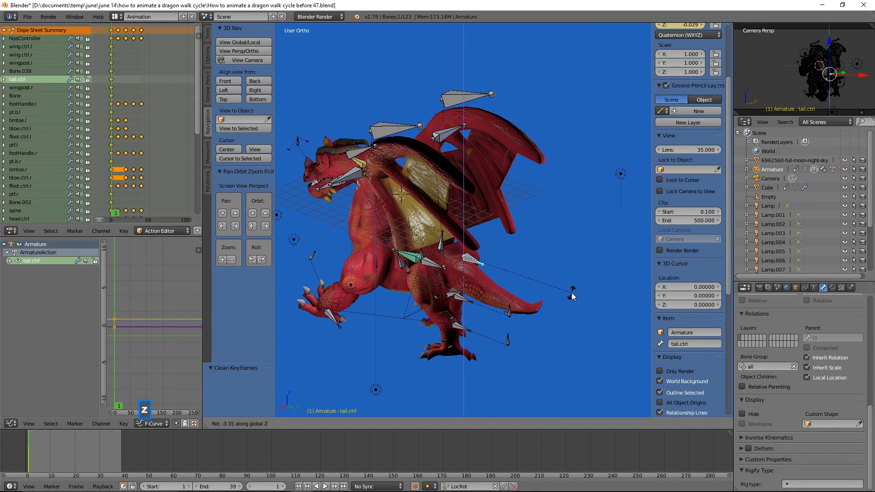
{"action": "left_click", "coordinate": [553, 296]}
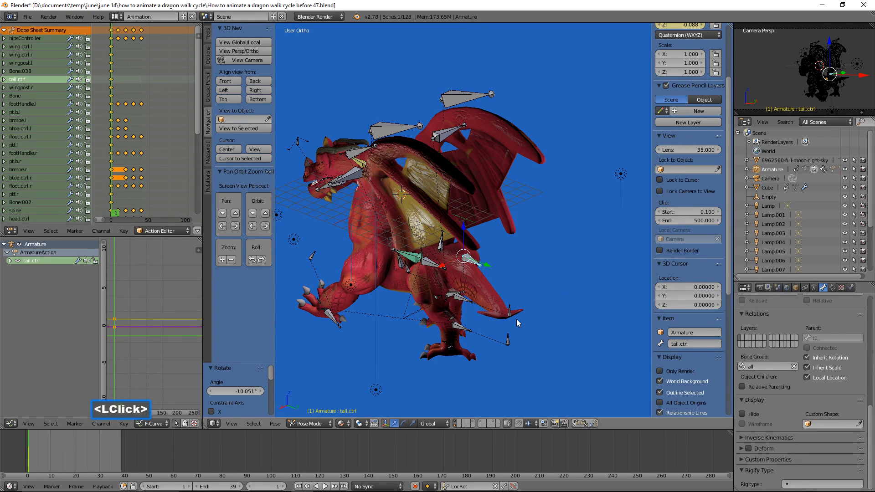
Step: Rotate the tail.ctrl bone about 4.4° around the global X axis and insert a LocRot keyframe for it at frame 1
{"action": "middle_click_drag", "start_coordinate": [453, 339], "coordinate": [513, 324]}
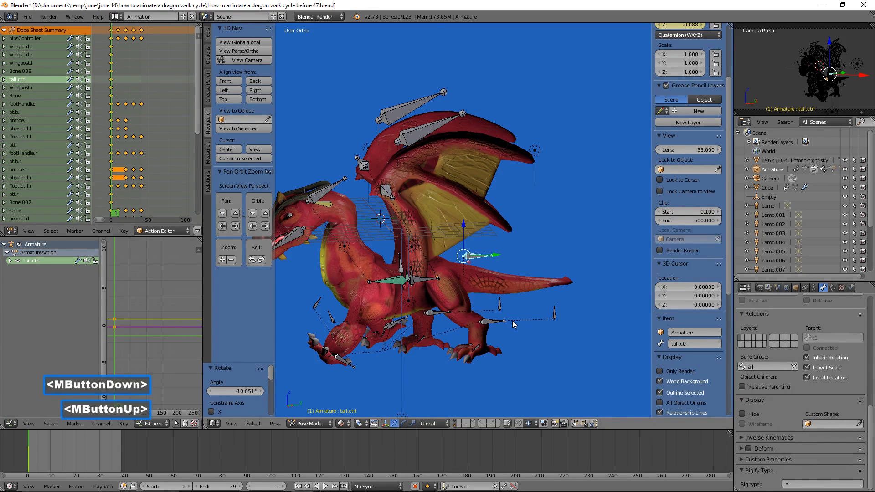
{"action": "key", "text": "r"}
{"action": "key", "text": "x"}
{"action": "left_click", "coordinate": [601, 335]}
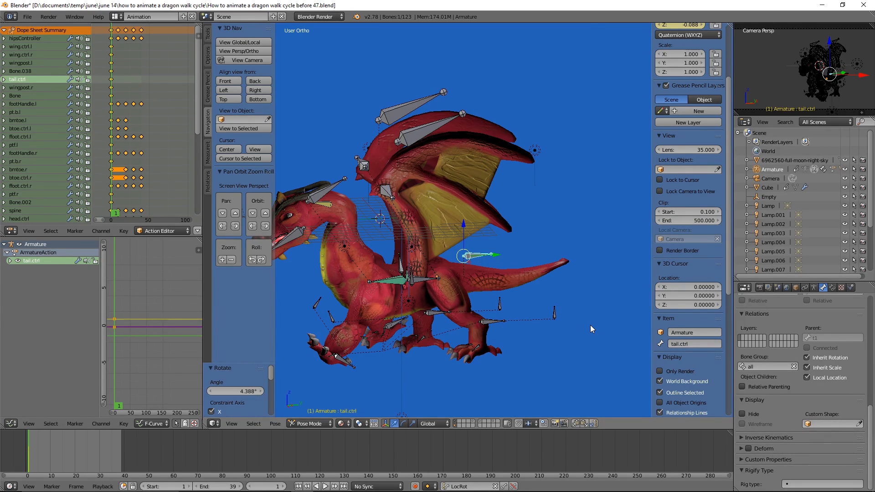
{"action": "key", "text": "i"}
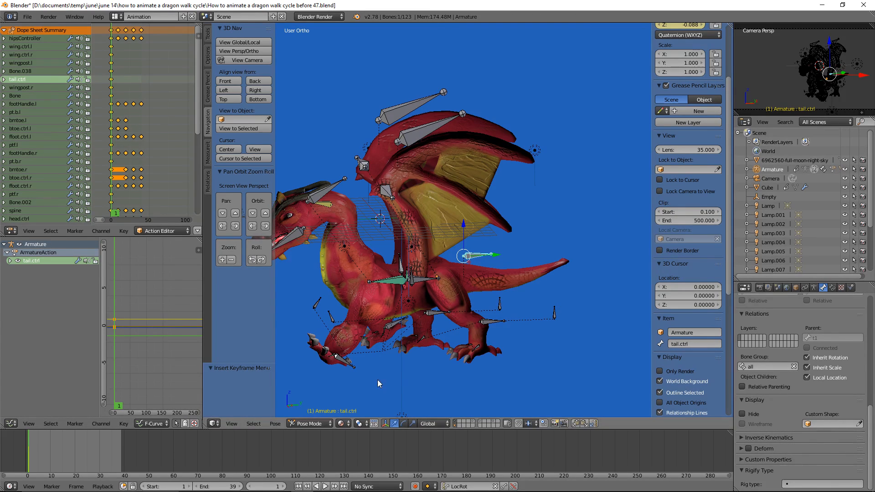
Step: Copy the tail.ctrl pose, paste it flipped on the X axis at frame 20 and keyframe it there
{"action": "left_click", "coordinate": [576, 424]}
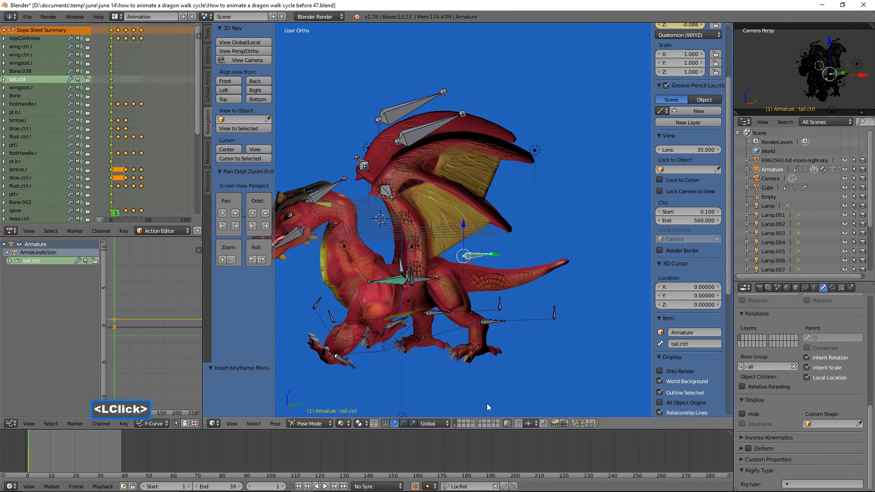
{"action": "right_click_drag", "start_coordinate": [28, 450], "coordinate": [75, 452]}
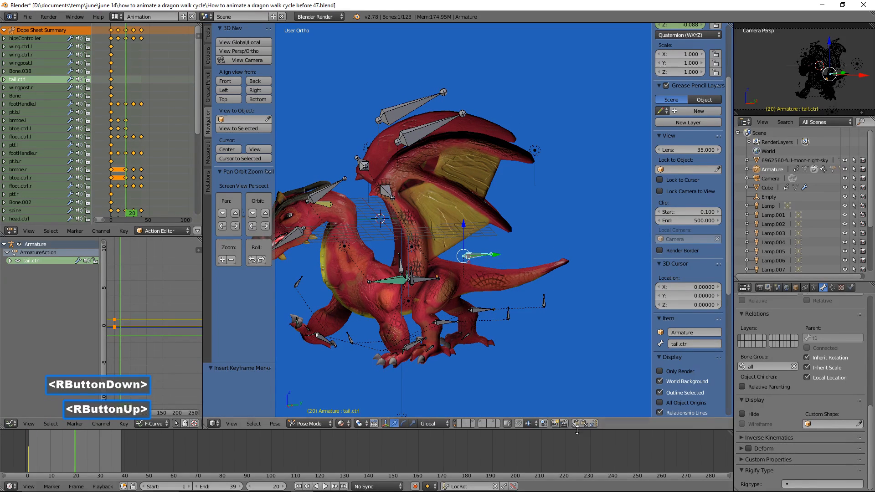
{"action": "left_click", "coordinate": [594, 424]}
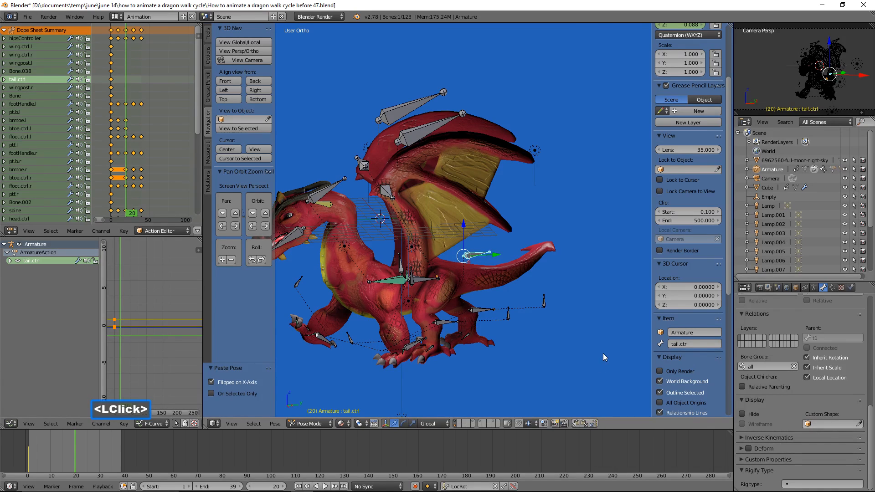
{"action": "key", "text": "i"}
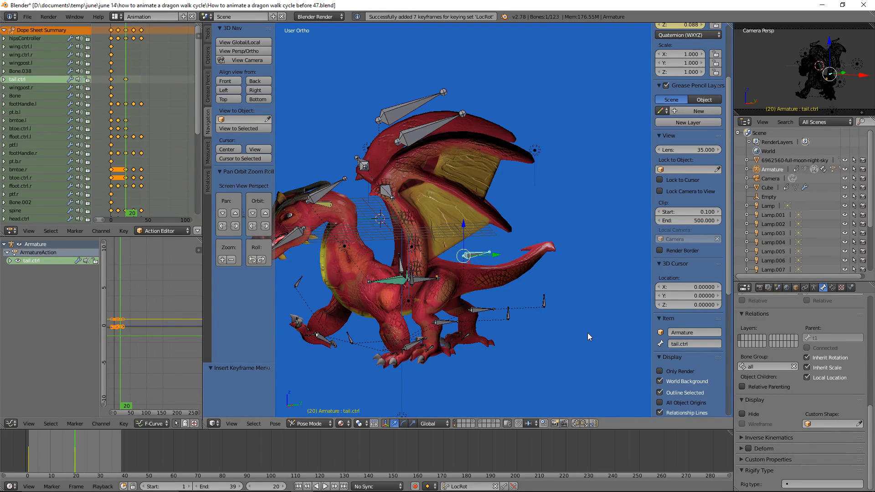
Step: Go to frame 39 and limit the Action Editor to the selected bone, with the tail.ctrl channels expanded
{"action": "right_click_drag", "start_coordinate": [77, 451], "coordinate": [122, 464]}
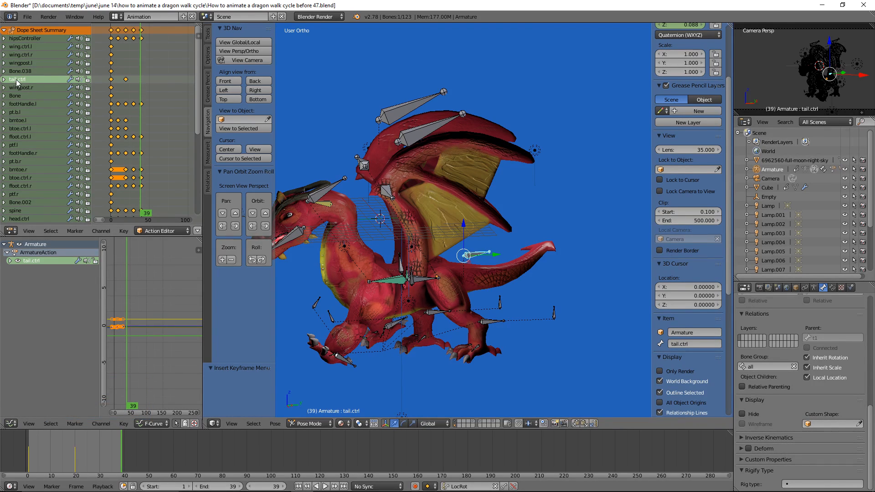
{"action": "left_click", "coordinate": [4, 80]}
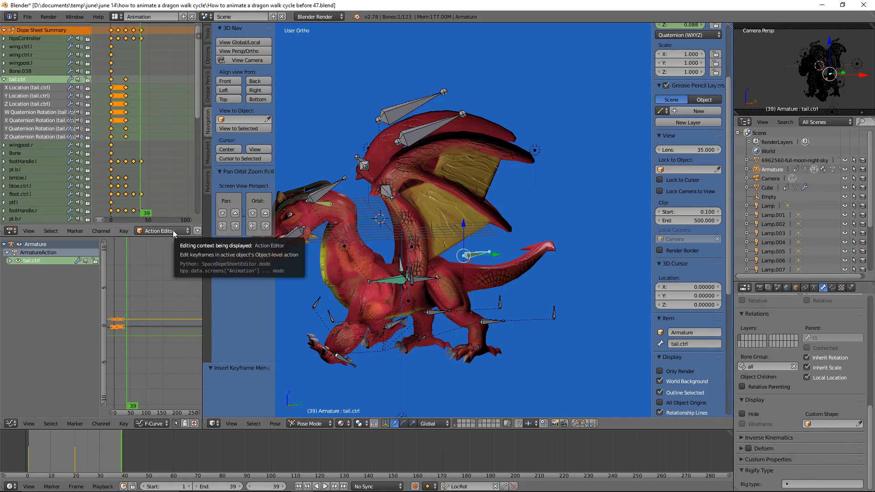
{"action": "scroll", "coordinate": [173, 234], "scroll_direction": "down", "scroll_amount": 7}
{"action": "scroll", "coordinate": [174, 234], "scroll_direction": "down", "scroll_amount": 4}
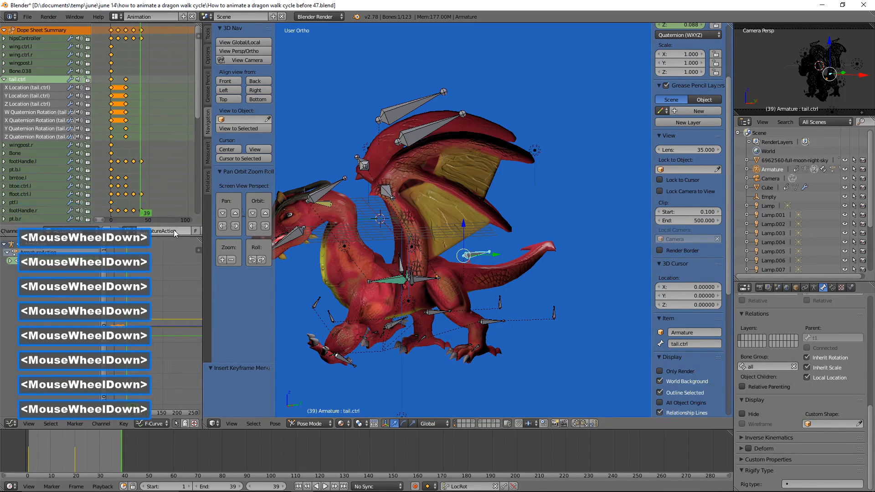
{"action": "scroll", "coordinate": [174, 233], "scroll_direction": "down", "scroll_amount": 5}
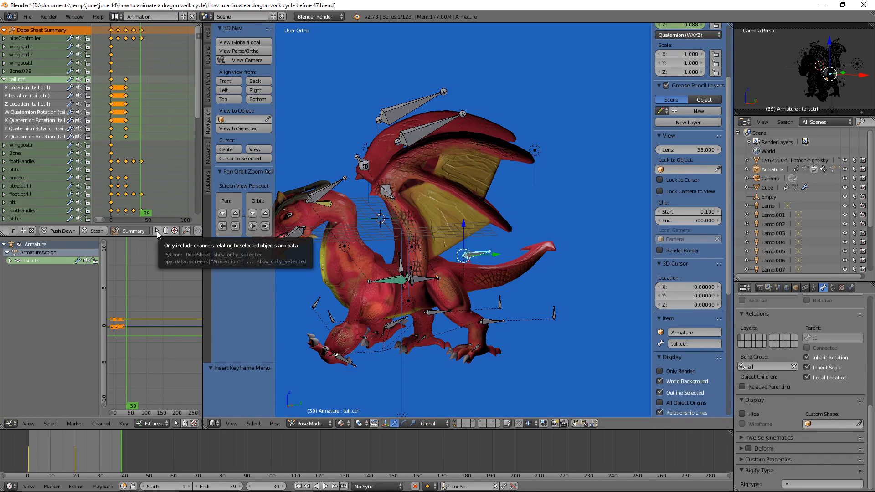
{"action": "left_click", "coordinate": [157, 231]}
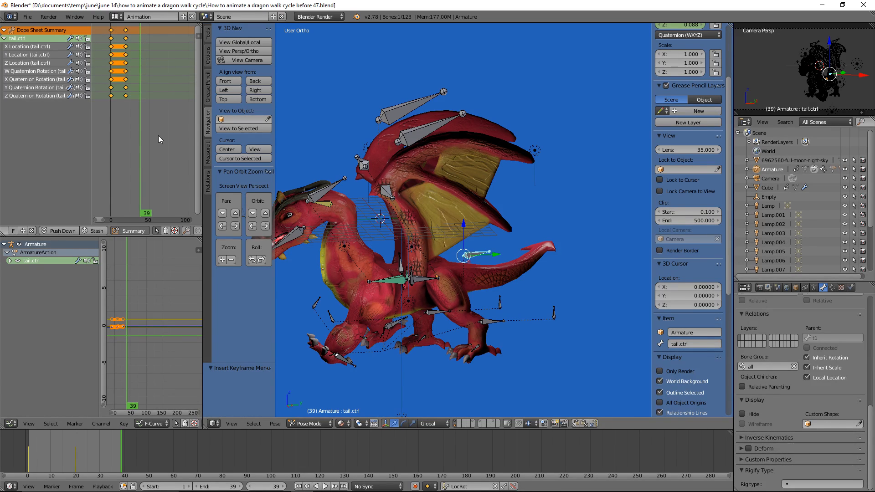
Step: Duplicate the tail.ctrl keyframes from the start of the cycle to frame 39, leaving all keyframes deselected
{"action": "key", "text": "a"}
{"action": "left_click", "coordinate": [111, 30]}
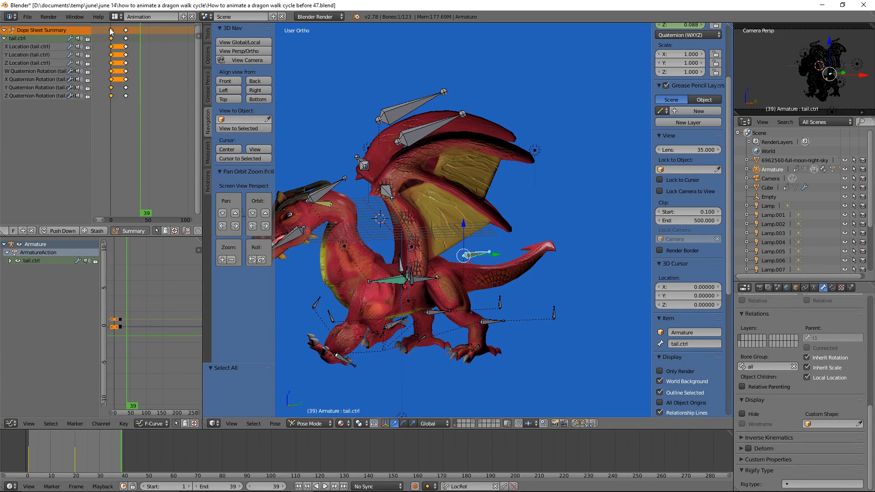
{"action": "key", "text": "shift+d"}
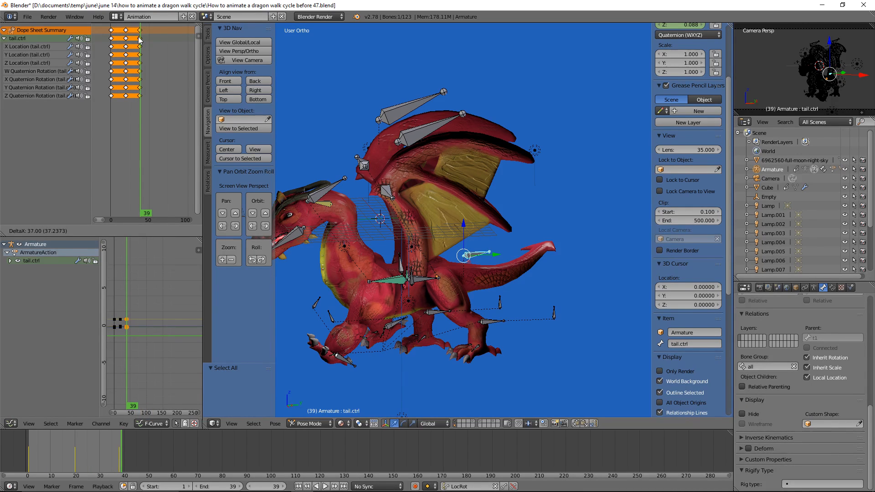
{"action": "left_click", "coordinate": [140, 40]}
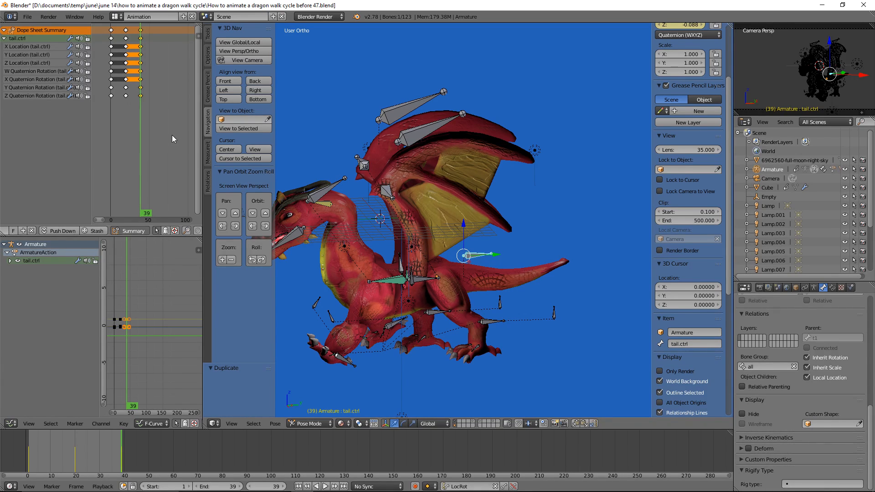
{"action": "key", "text": "a"}
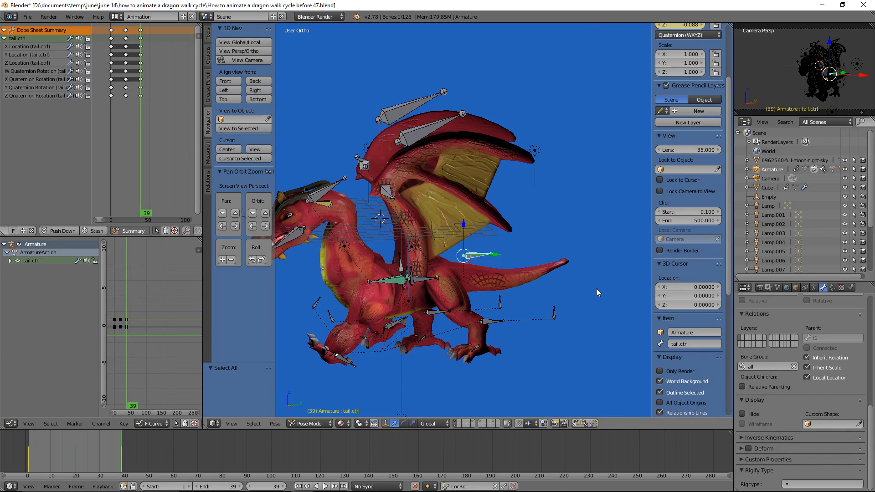
Step: Deselect all bones, enable Only Render and preview the tail motion in the walk cycle, stopping playback and returning to frame 1
{"action": "middle_click_drag", "start_coordinate": [600, 289], "coordinate": [587, 304], "text": "ctrl"}
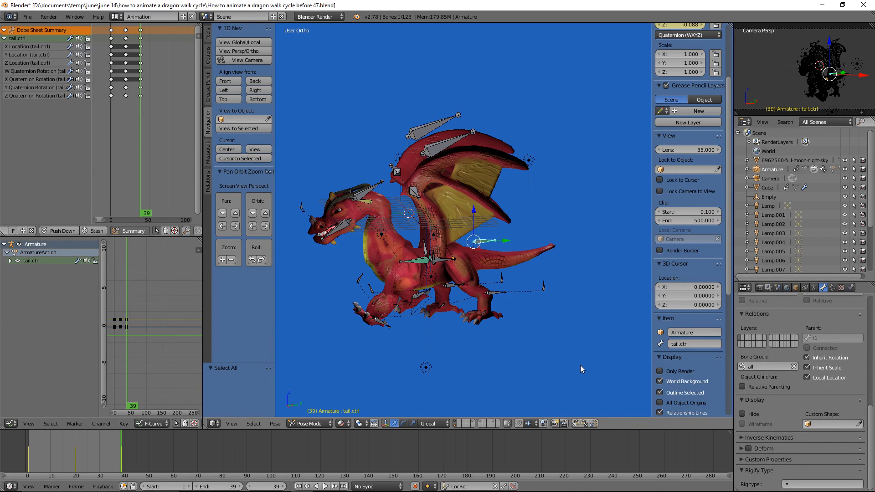
{"action": "key", "text": "a"}
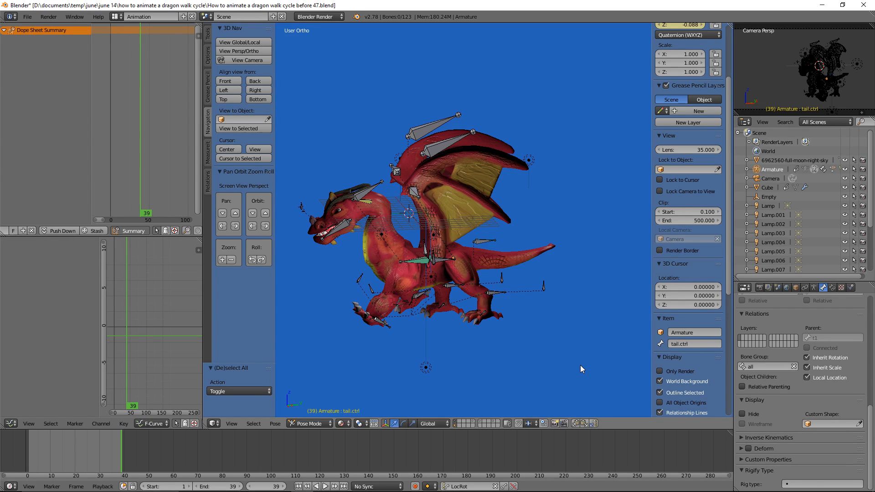
{"action": "left_click", "coordinate": [659, 372]}
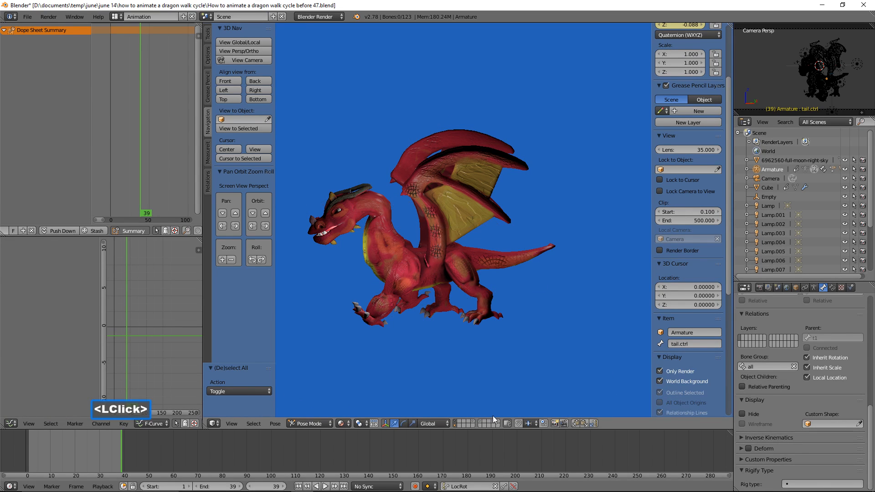
{"action": "left_click", "coordinate": [325, 486]}
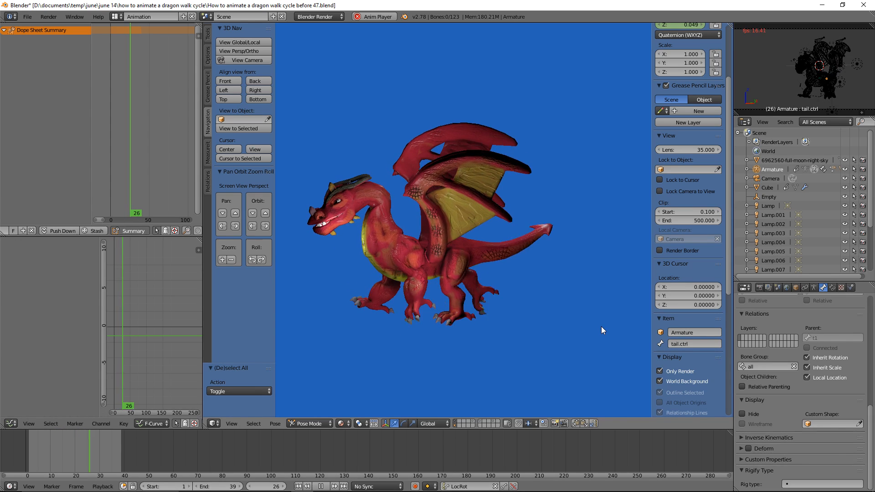
{"action": "left_click", "coordinate": [321, 486]}
{"action": "left_click", "coordinate": [300, 487]}
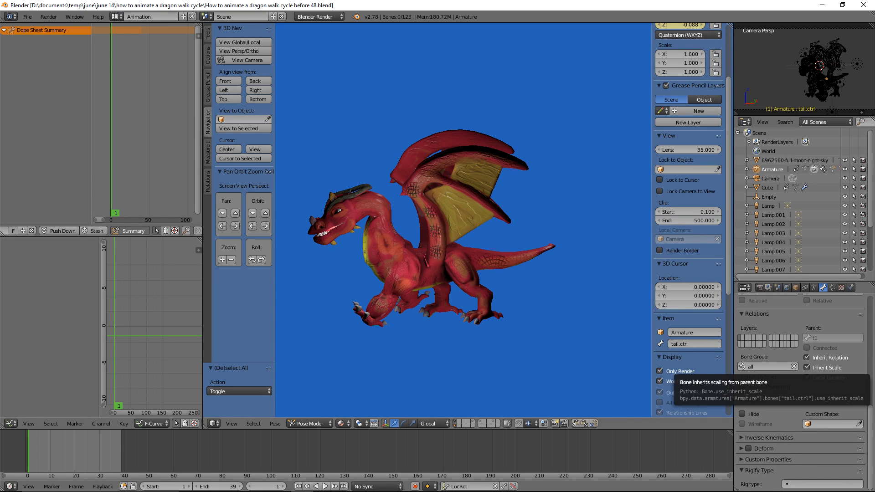
Step: Play the complete walk cycle to review it, stop playback, and restart it from frame 1
{"action": "left_click", "coordinate": [676, 7], "text": "ctrl+alt"}
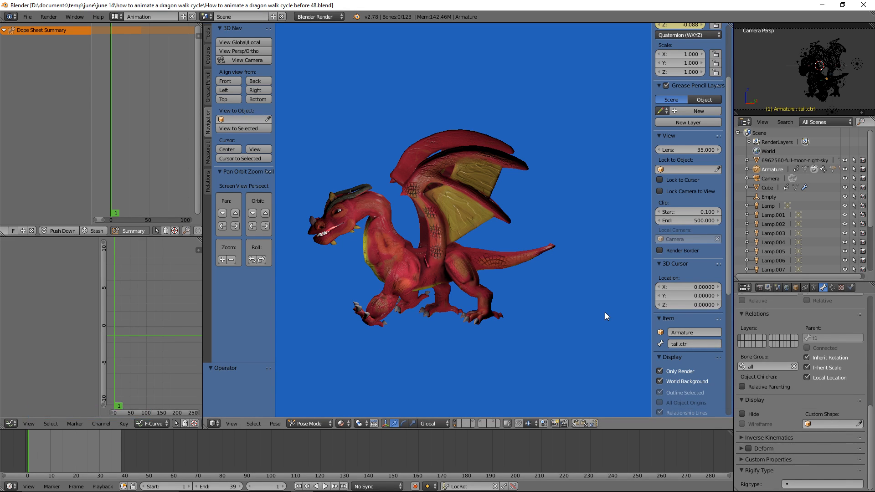
{"action": "left_click", "coordinate": [326, 487], "text": "ctrl+alt"}
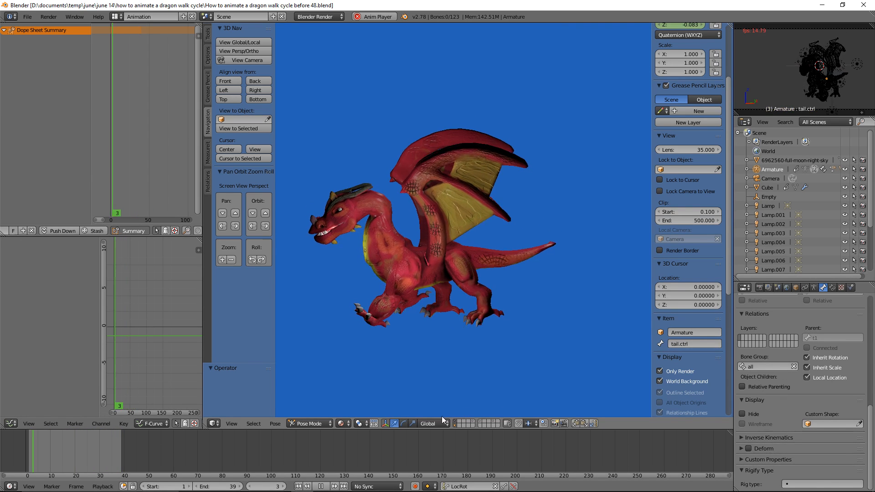
{"action": "left_click", "coordinate": [324, 486], "text": "ctrl+alt"}
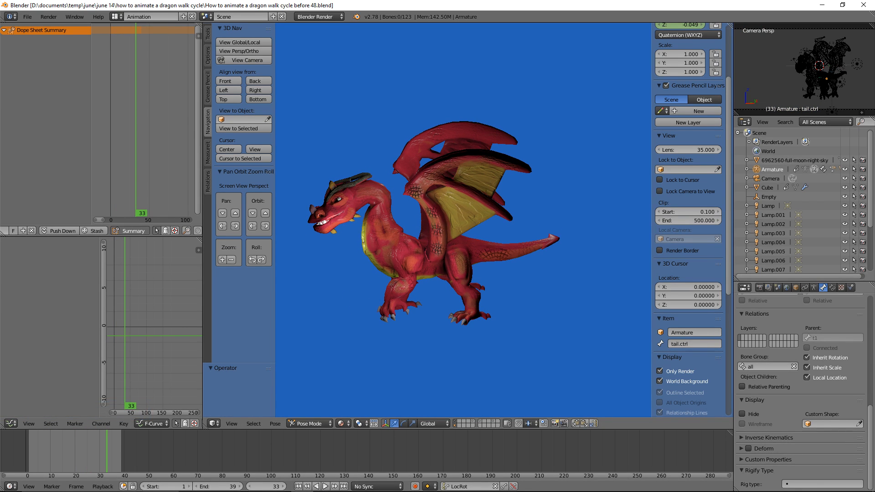
{"action": "left_click", "coordinate": [574, 182], "text": "ctrl+alt"}
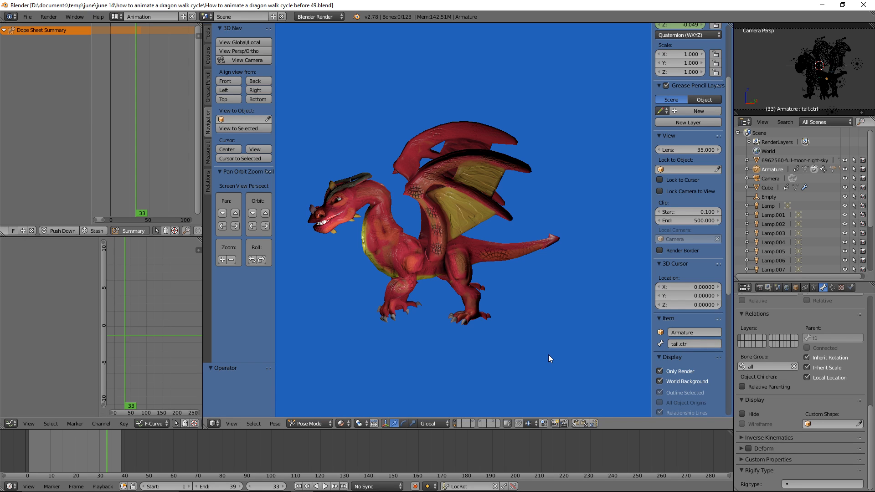
{"action": "left_click", "coordinate": [298, 486], "text": "ctrl+alt"}
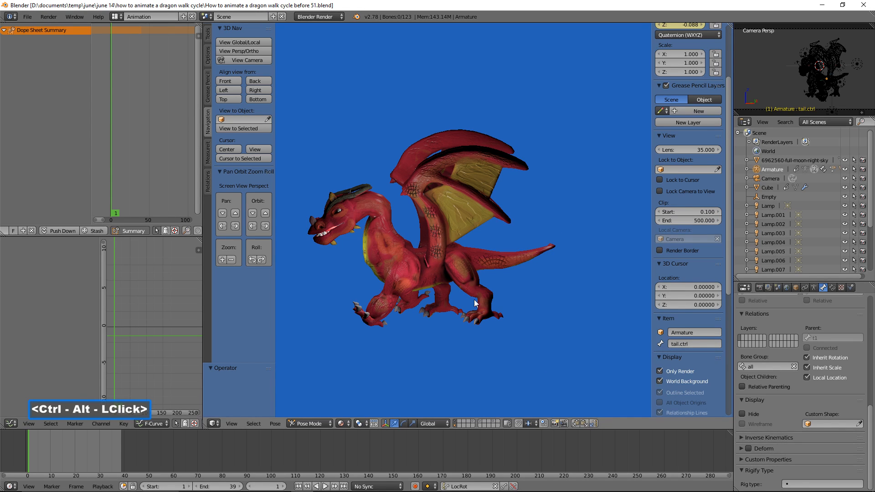
{"action": "left_click", "coordinate": [326, 486], "text": "ctrl+alt"}
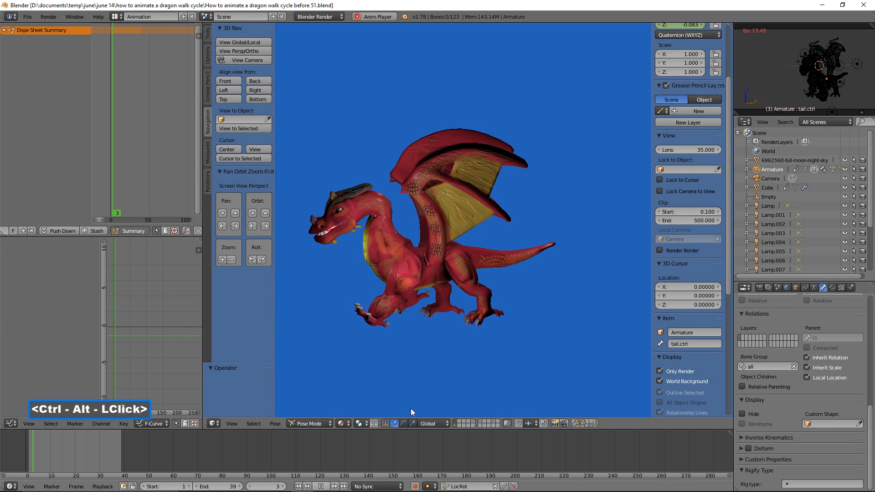